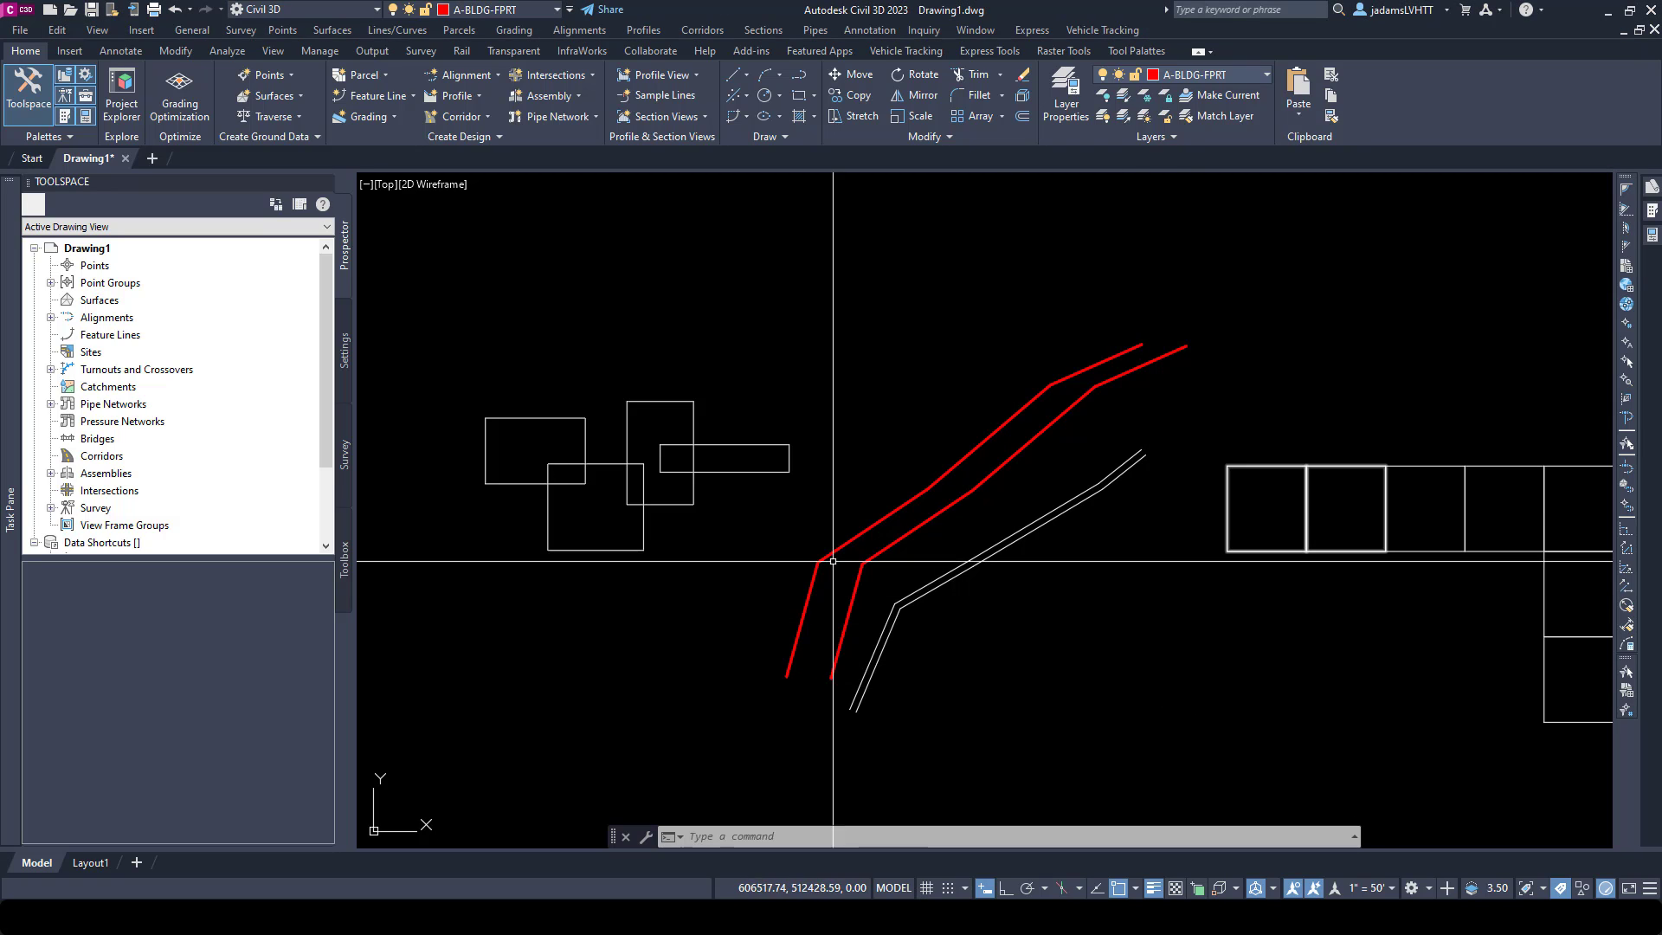
Generate a linework shrinkwrap outline around the four overlapping rectangles.
{"action": "scroll", "coordinate": [797, 545], "scroll_direction": "up", "scroll_amount": 2}
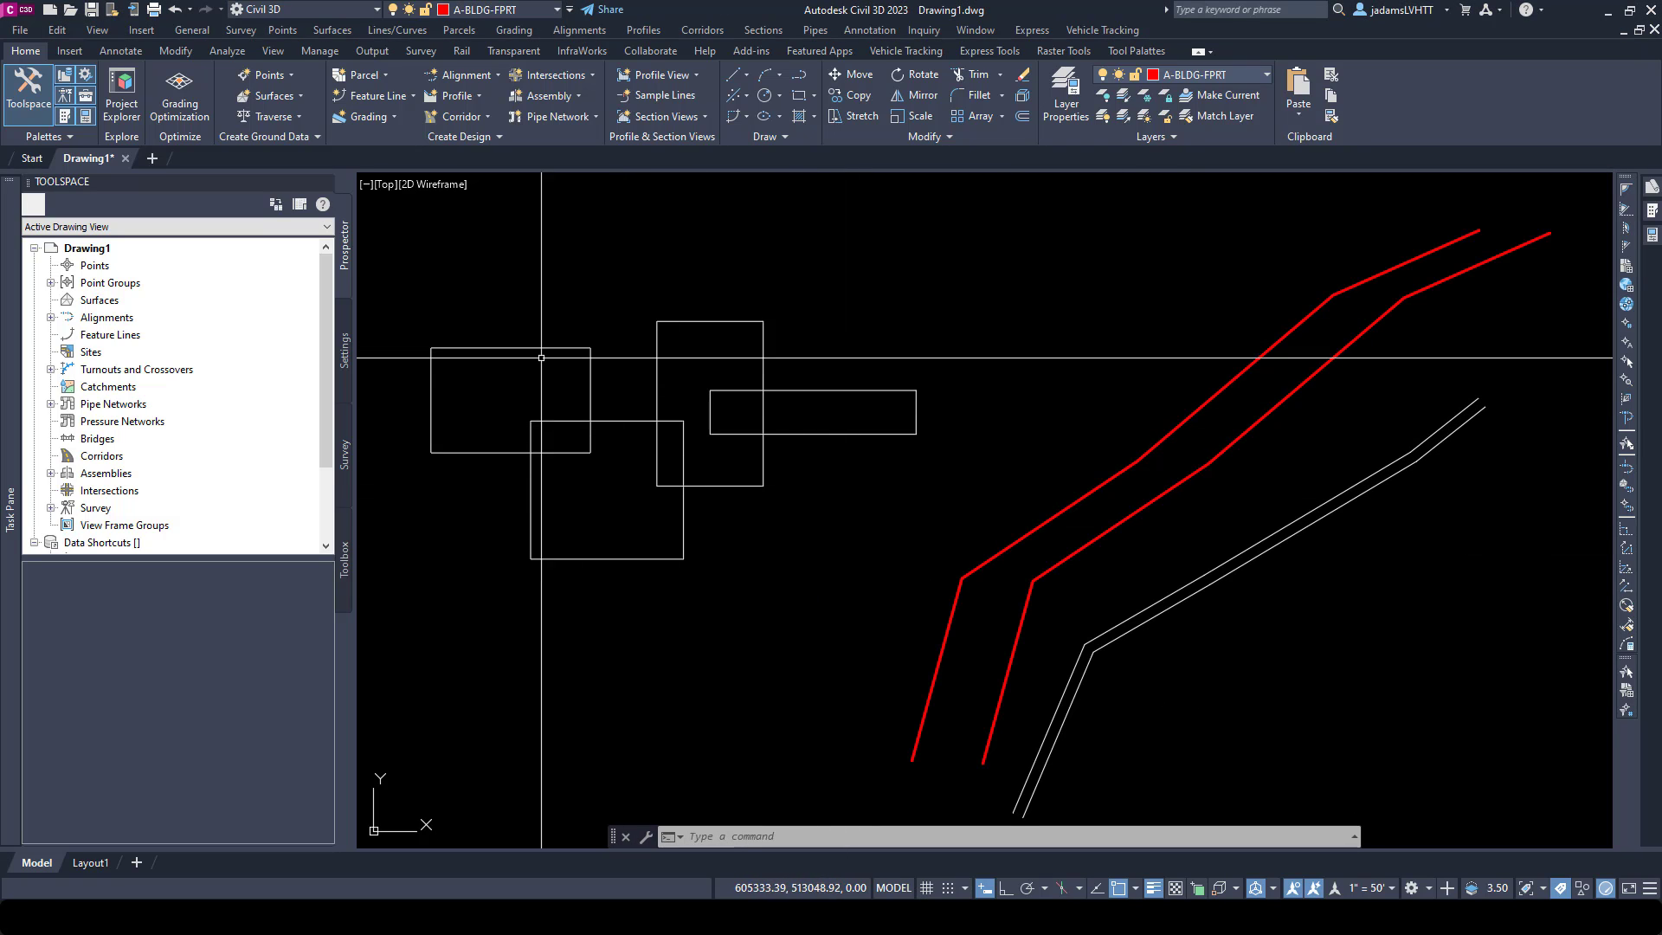
{"action": "scroll", "coordinate": [560, 420], "scroll_direction": "up", "scroll_amount": 1}
{"action": "middle_click_drag", "start_coordinate": [560, 420], "coordinate": [742, 484]}
{"action": "scroll", "coordinate": [742, 485], "scroll_direction": "down", "scroll_amount": 1}
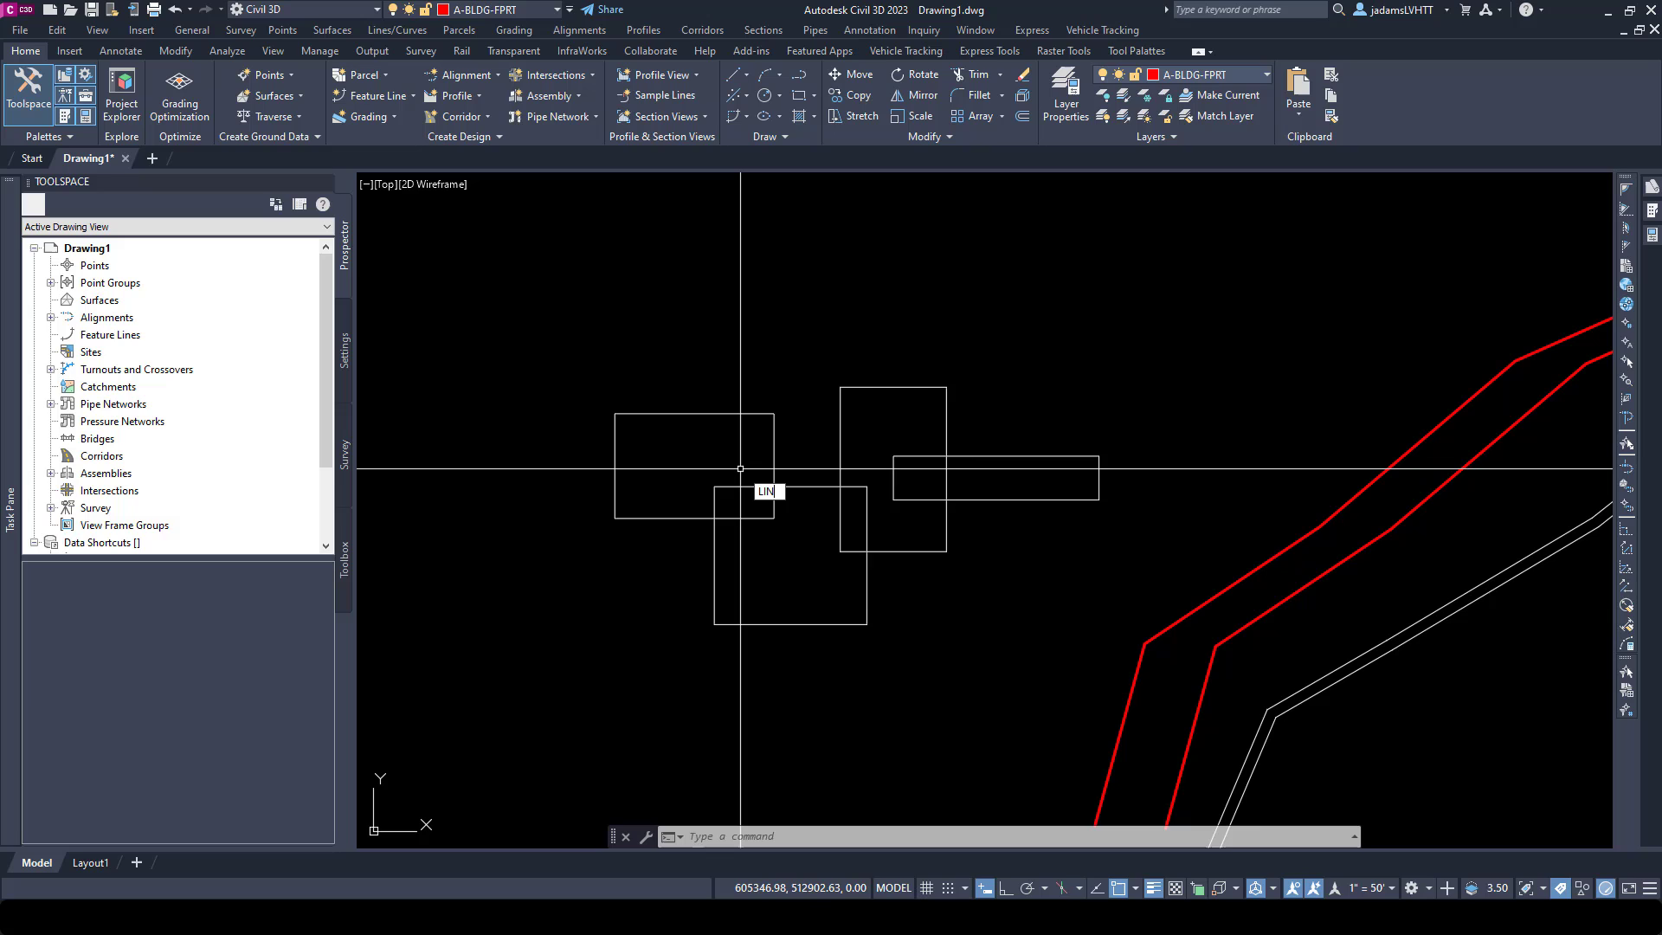
{"action": "type", "text": "LINEWORKSHRINKWRAP"}
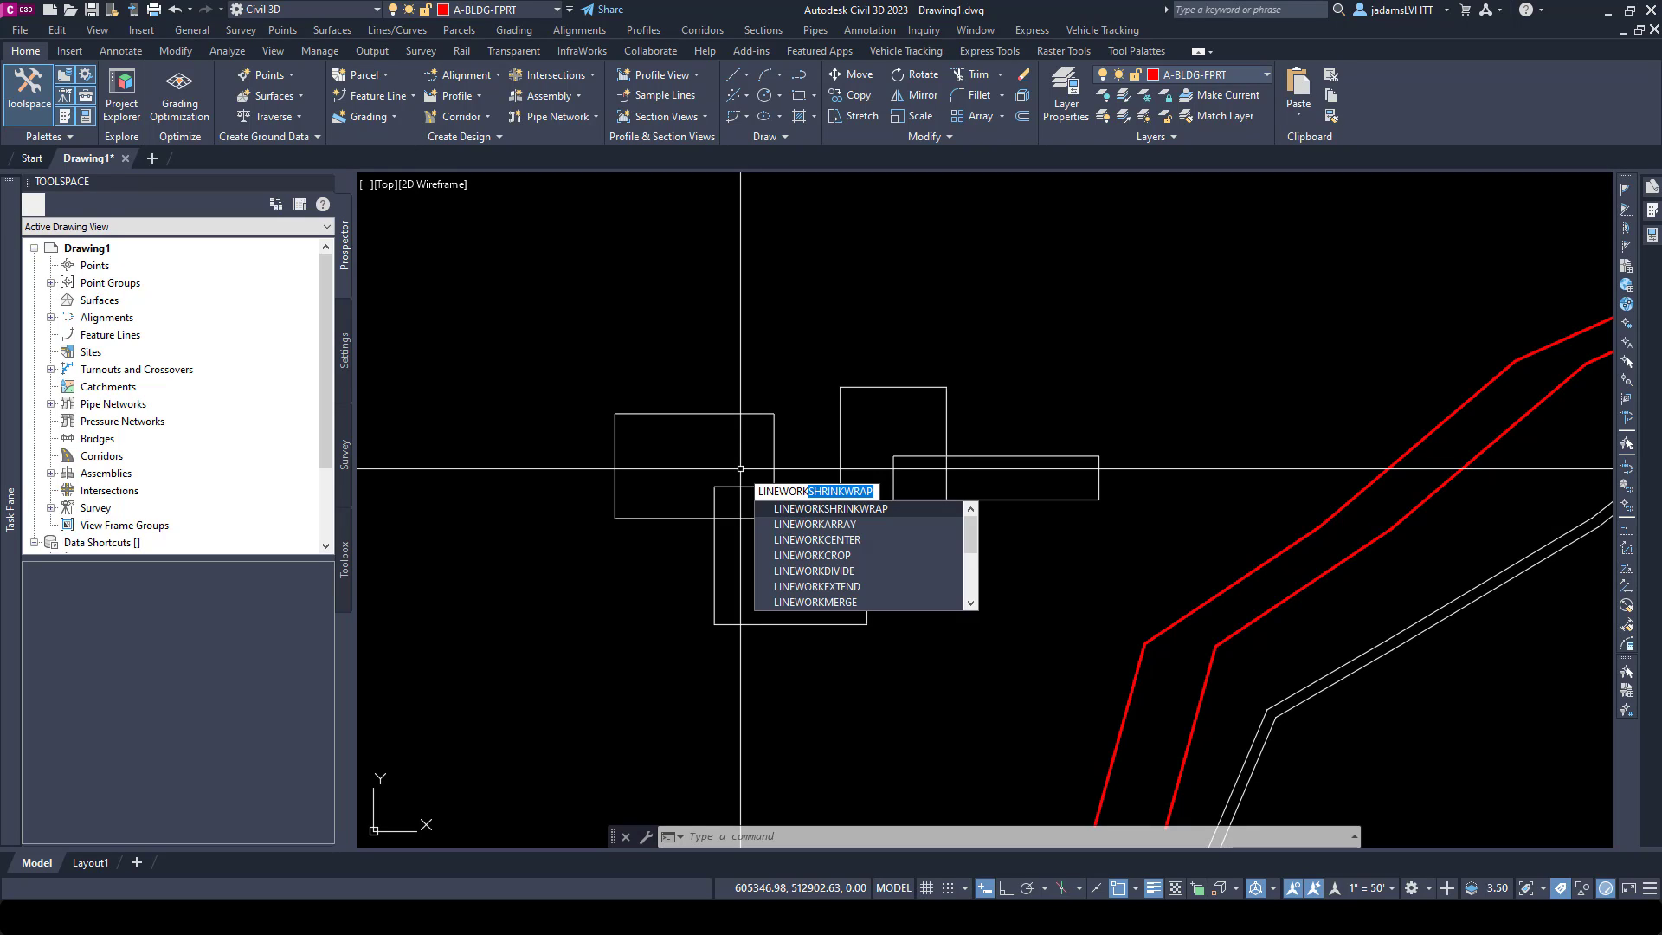
{"action": "key", "text": "Return"}
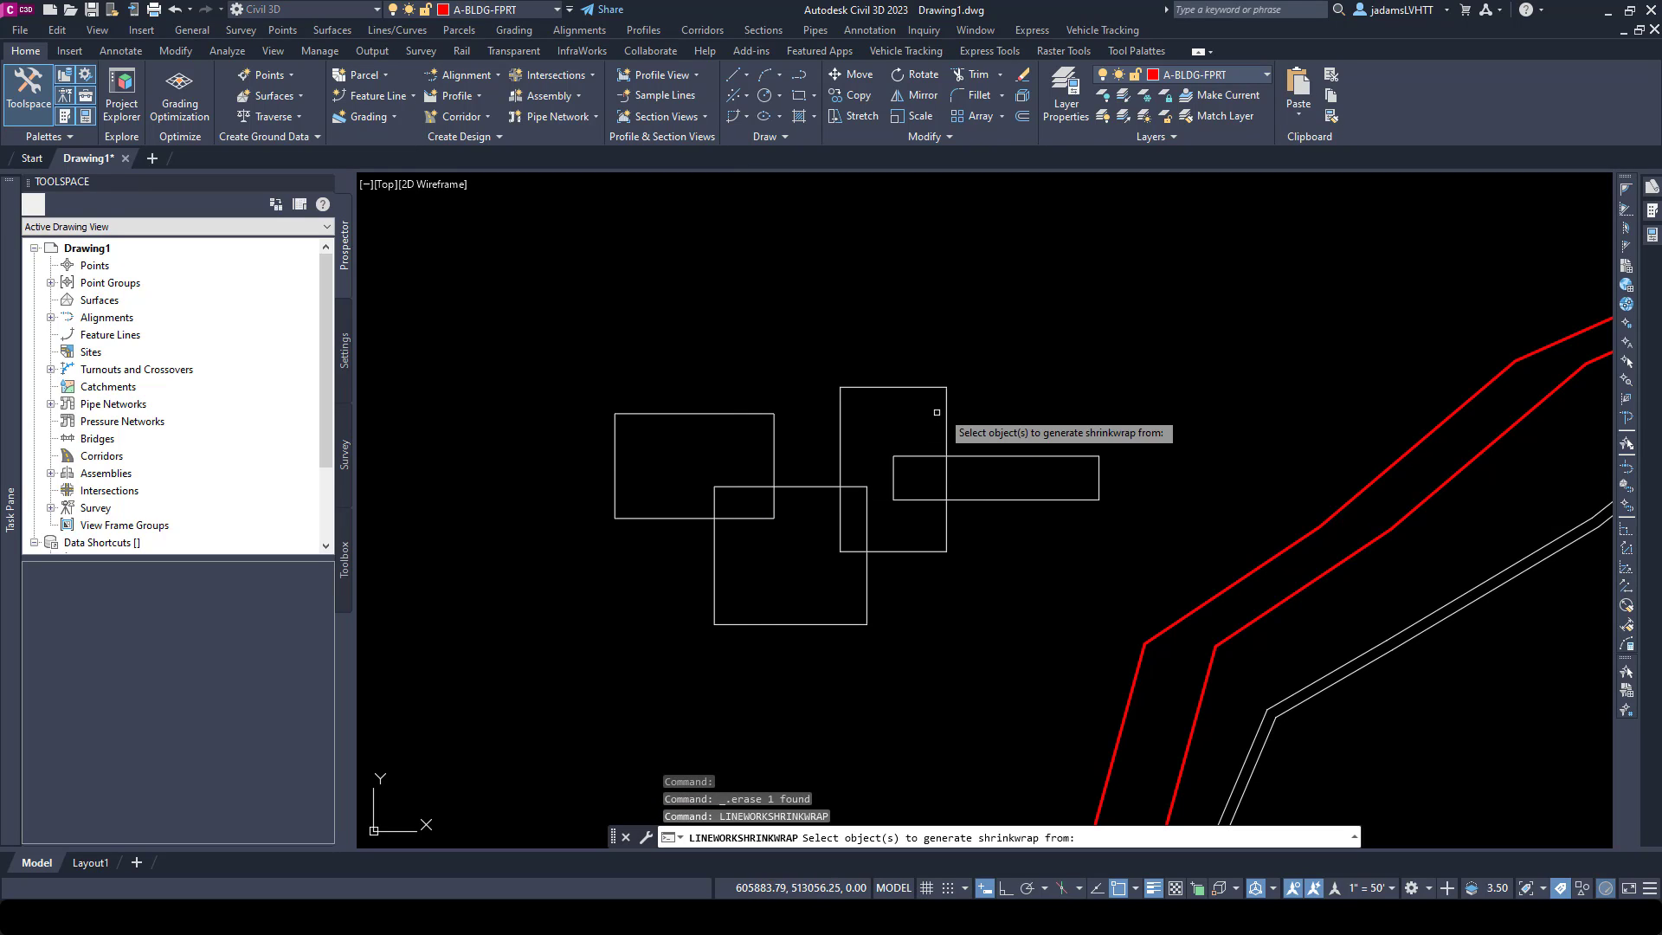
{"action": "left_click", "coordinate": [1009, 352]}
{"action": "left_click", "coordinate": [670, 612]}
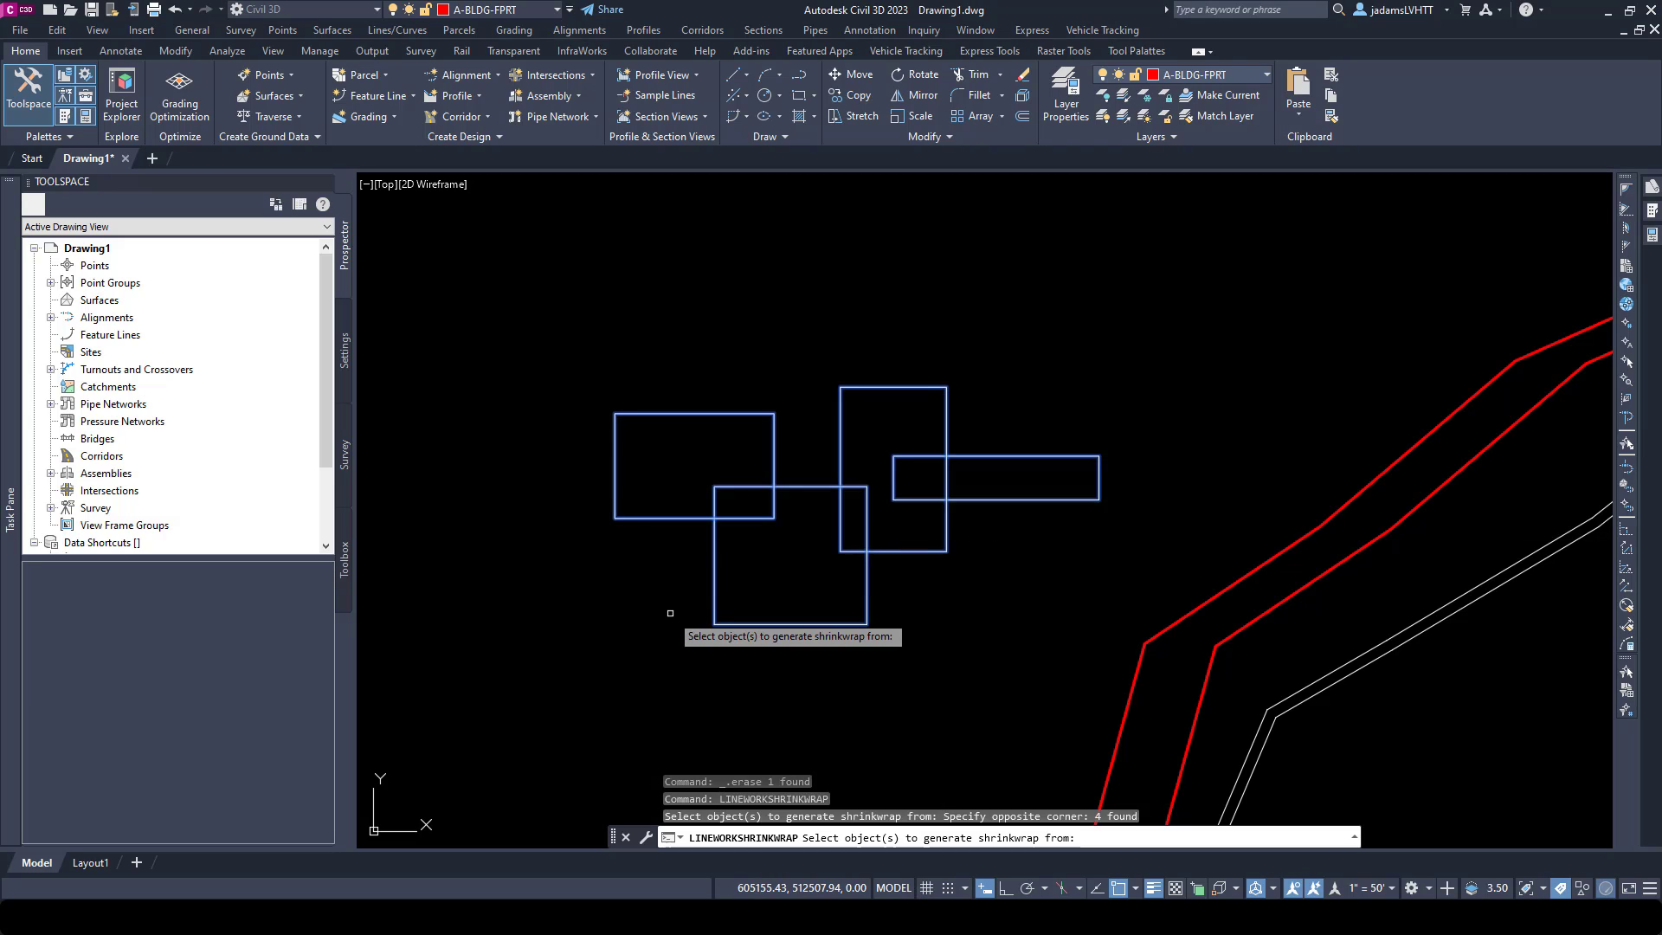
{"action": "key", "text": "Return"}
{"action": "key", "text": "Escape"}
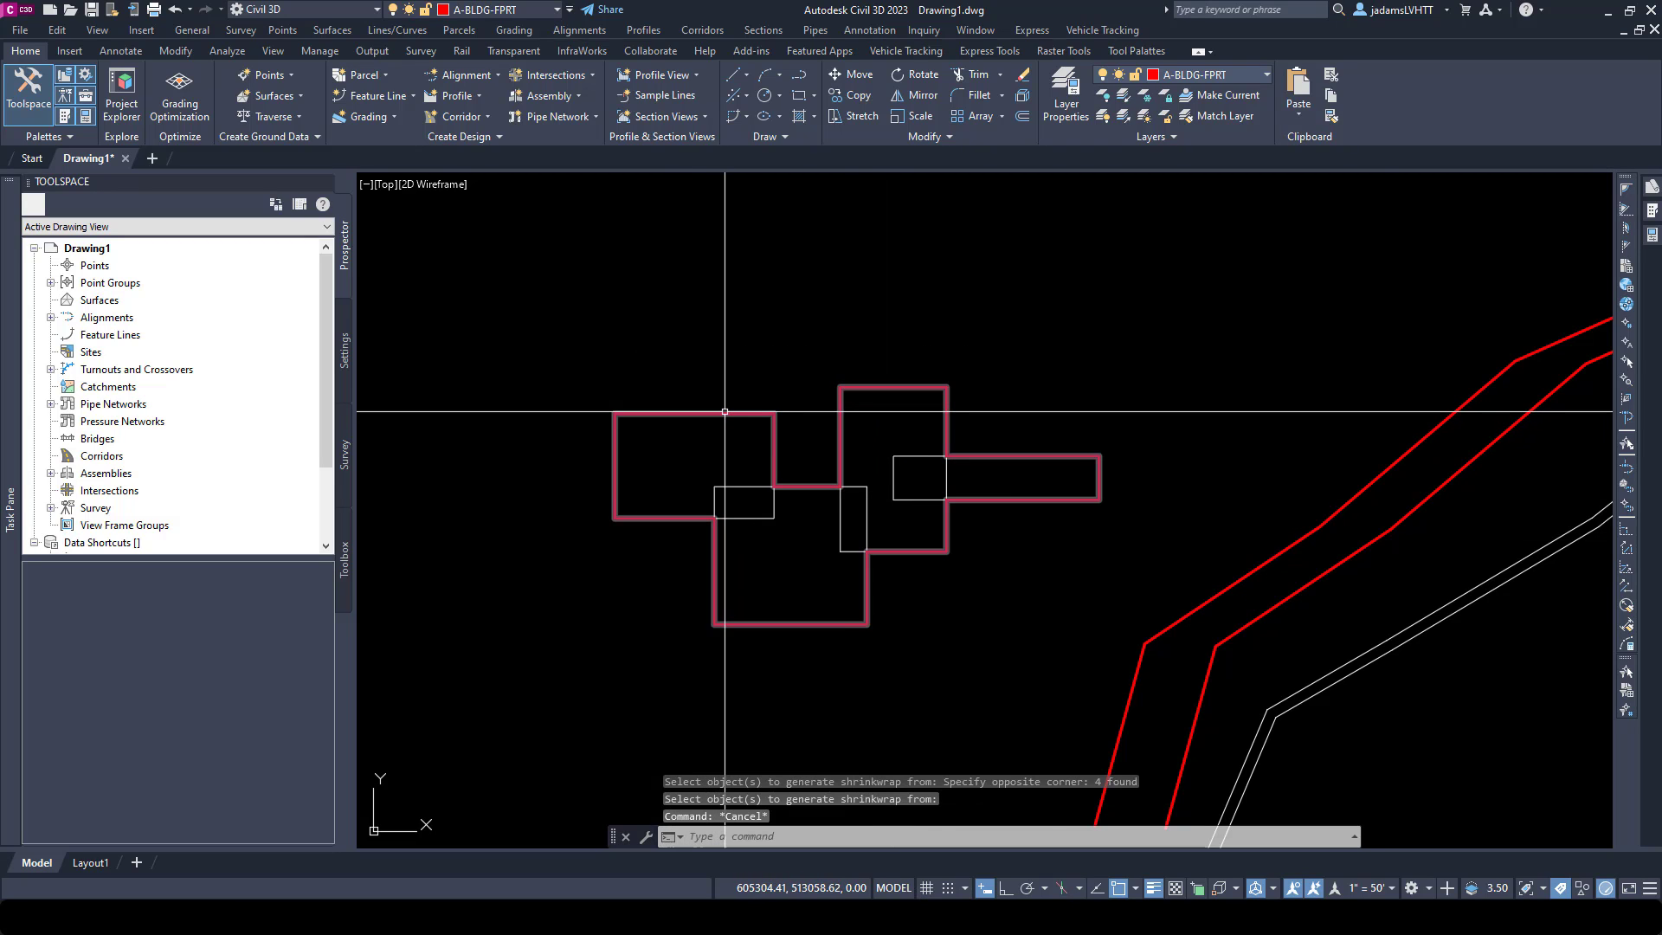
Select the shrinkwrap outline around the overlapping rectangles to inspect its extent, and clear the selection.
{"action": "left_click", "coordinate": [724, 413]}
{"action": "key", "text": "Escape"}
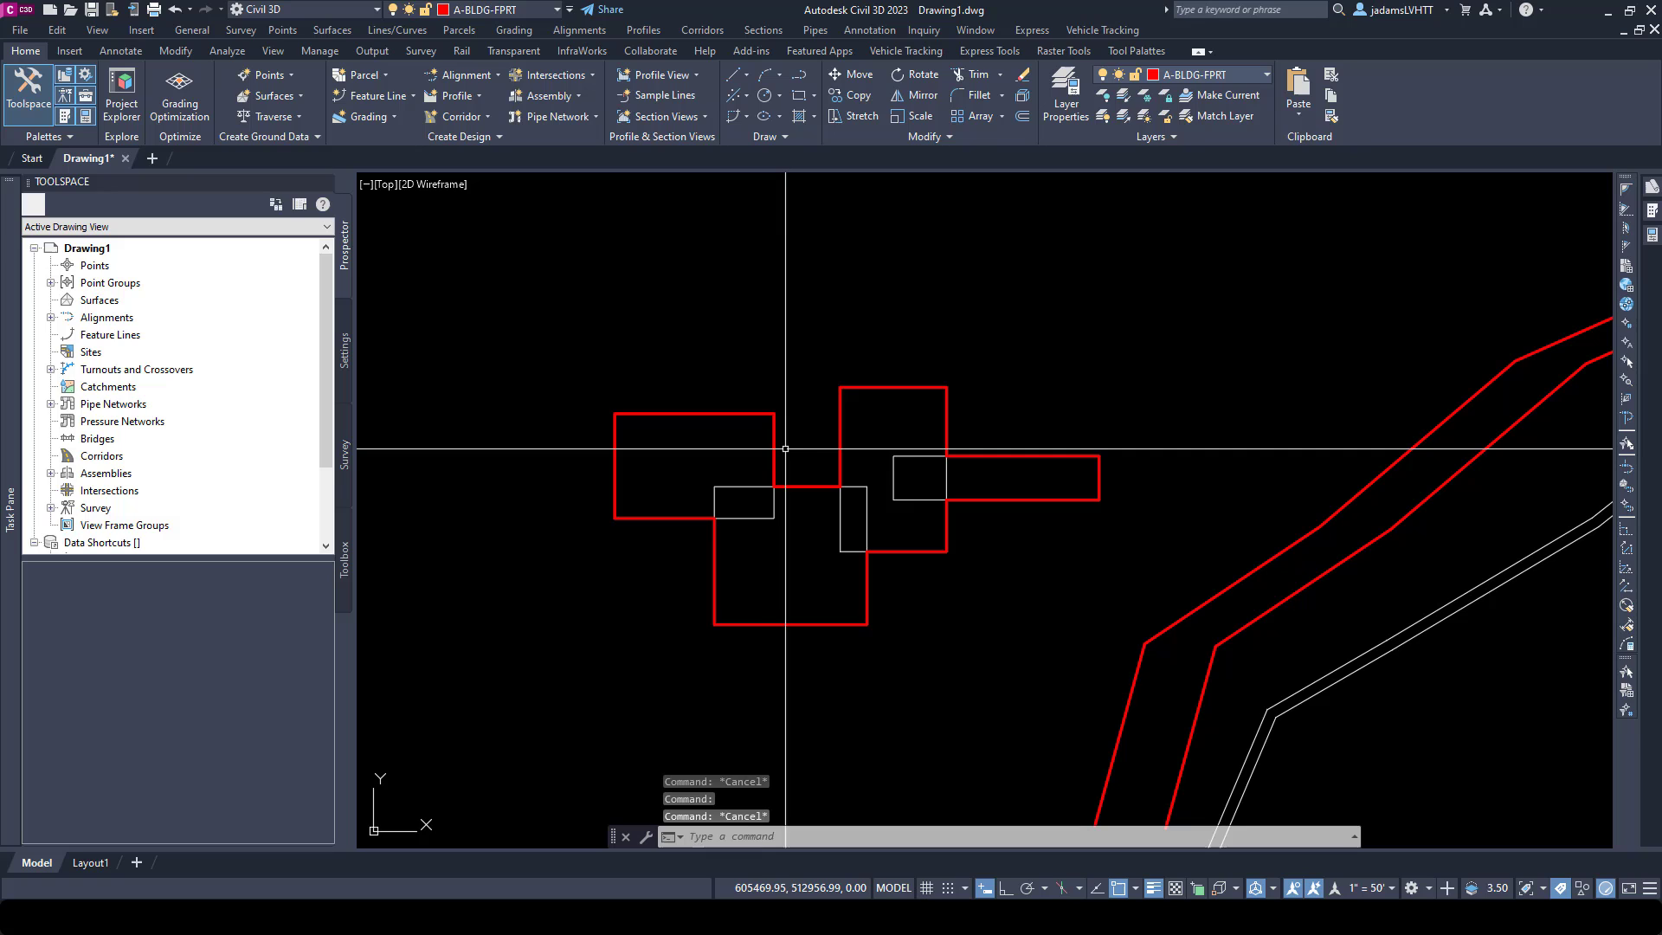
{"action": "left_click", "coordinate": [774, 451]}
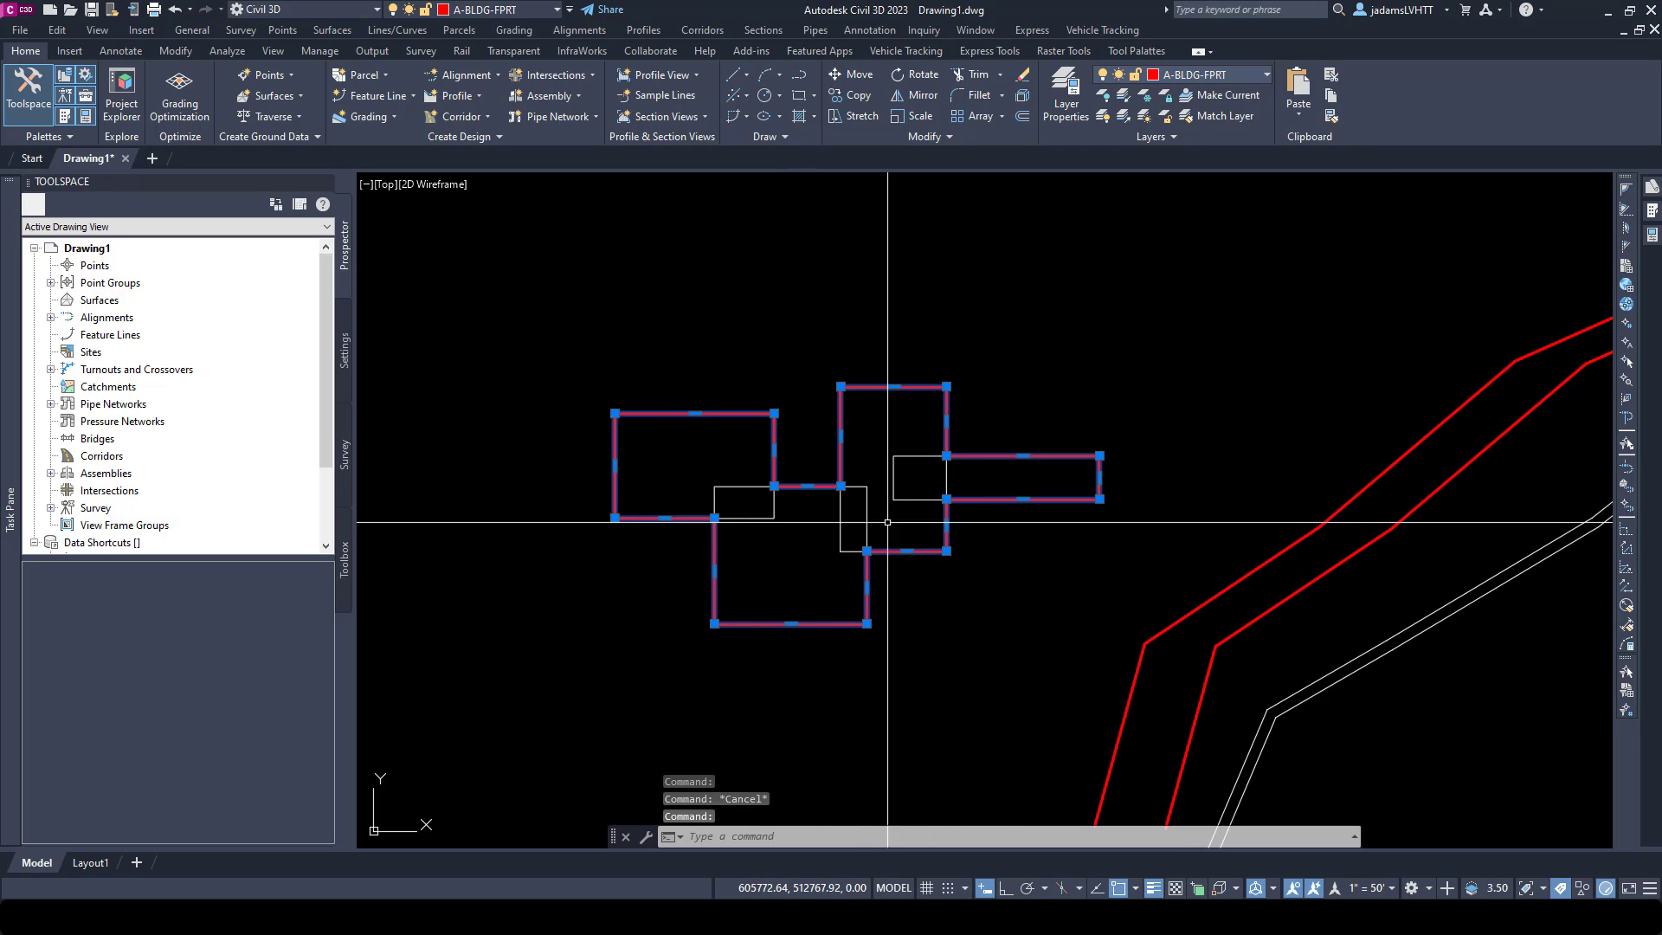
{"action": "key", "text": "Escape"}
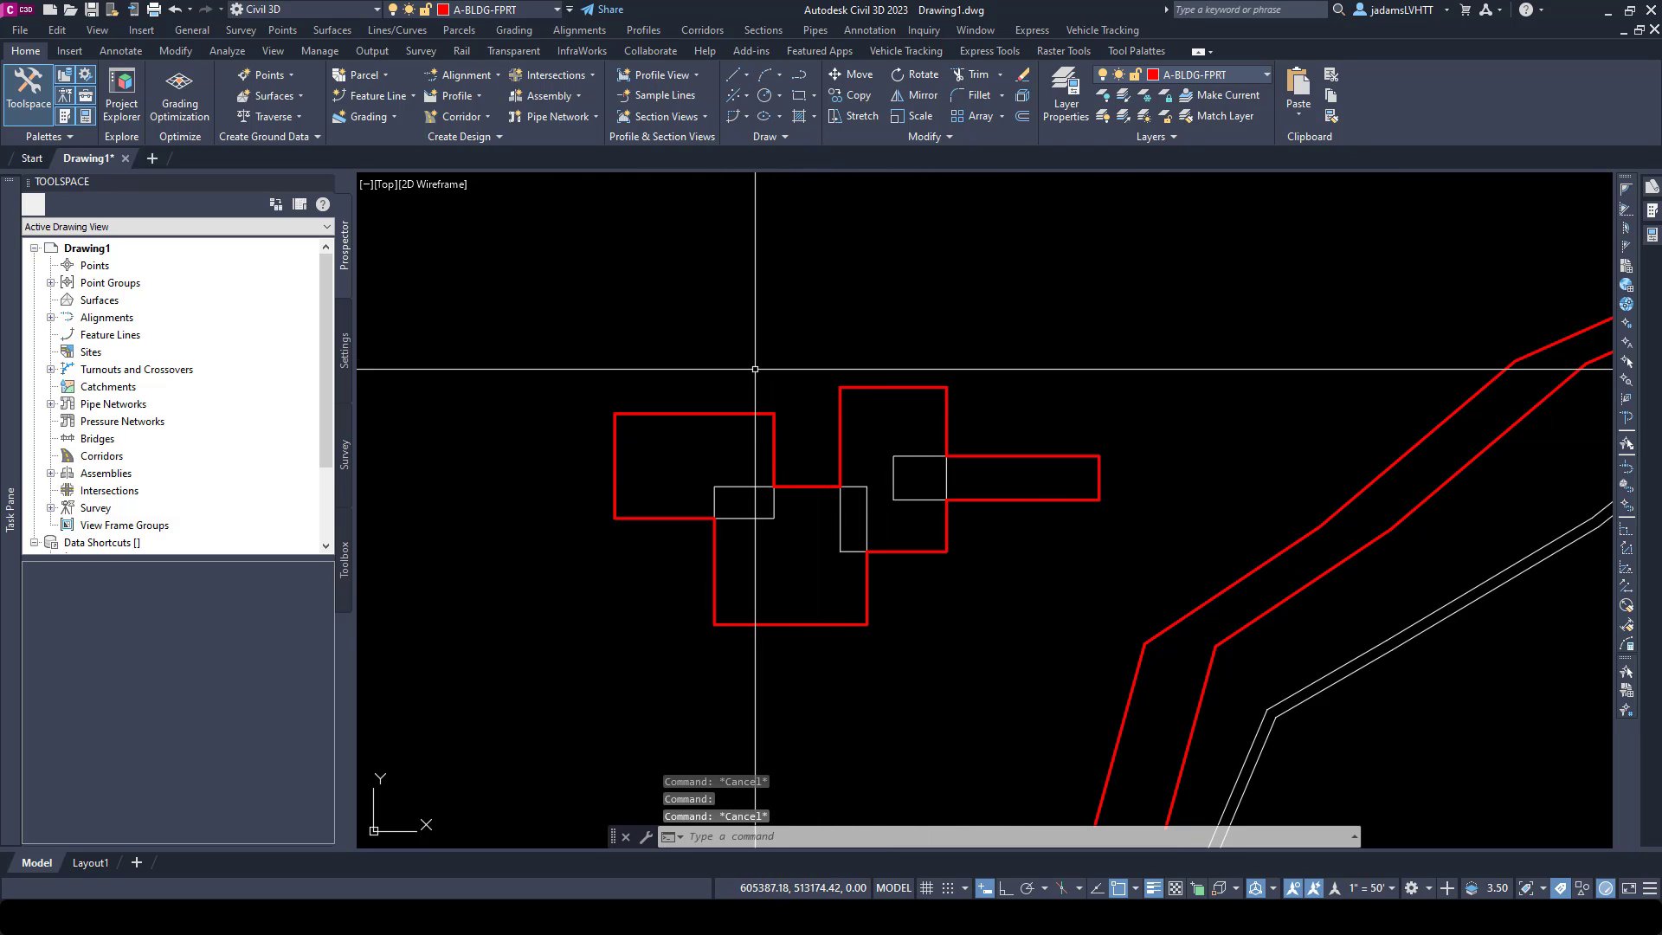
Try generating a linework shrinkwrap from the two closely spaced white polylines and inspect the outline's lower end.
{"action": "scroll", "coordinate": [702, 333], "scroll_direction": "down", "scroll_amount": 2}
{"action": "scroll", "coordinate": [1042, 411], "scroll_direction": "up", "scroll_amount": 1}
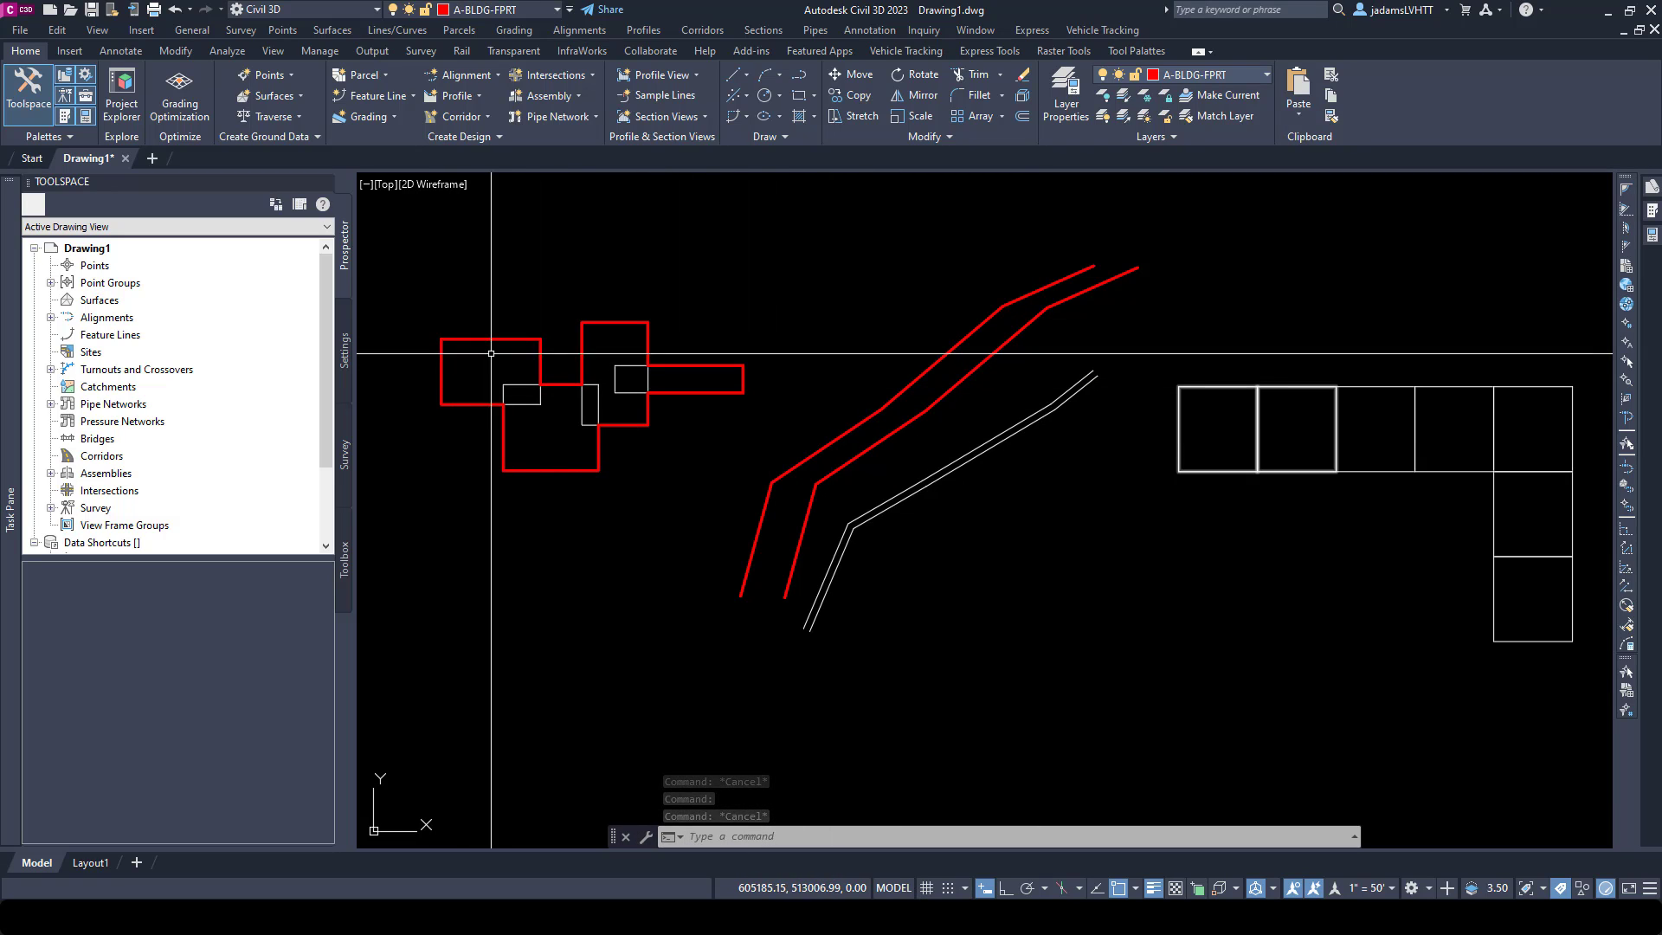
{"action": "scroll", "coordinate": [501, 355], "scroll_direction": "up", "scroll_amount": 2}
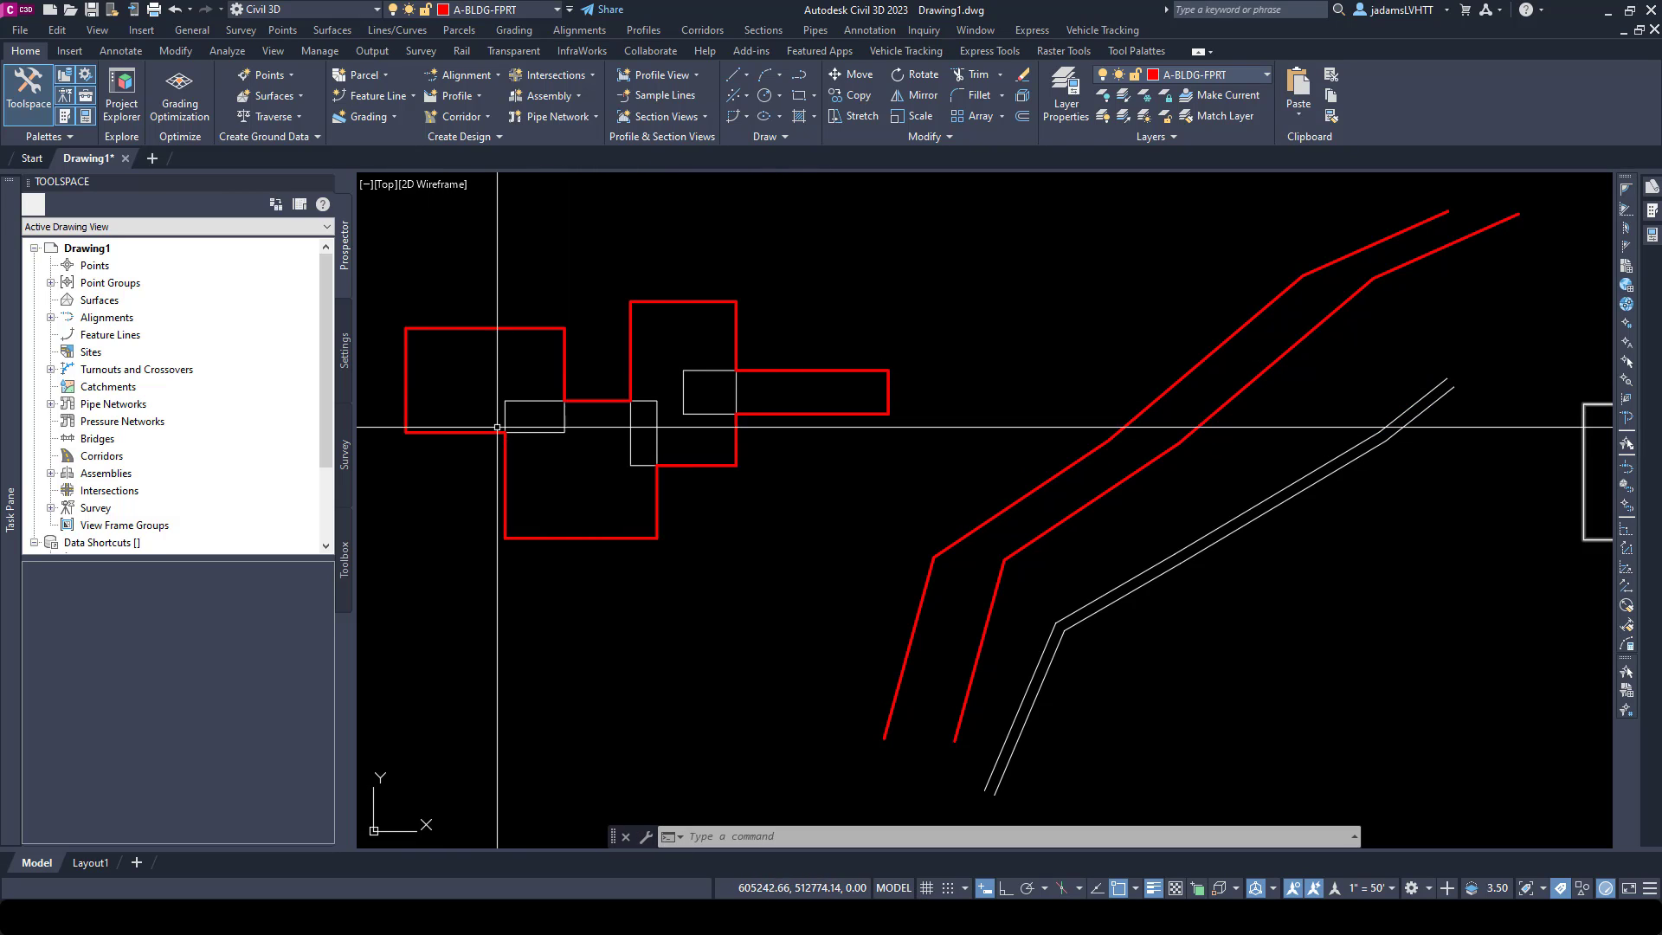
{"action": "middle_click_drag", "start_coordinate": [1281, 553], "coordinate": [958, 523]}
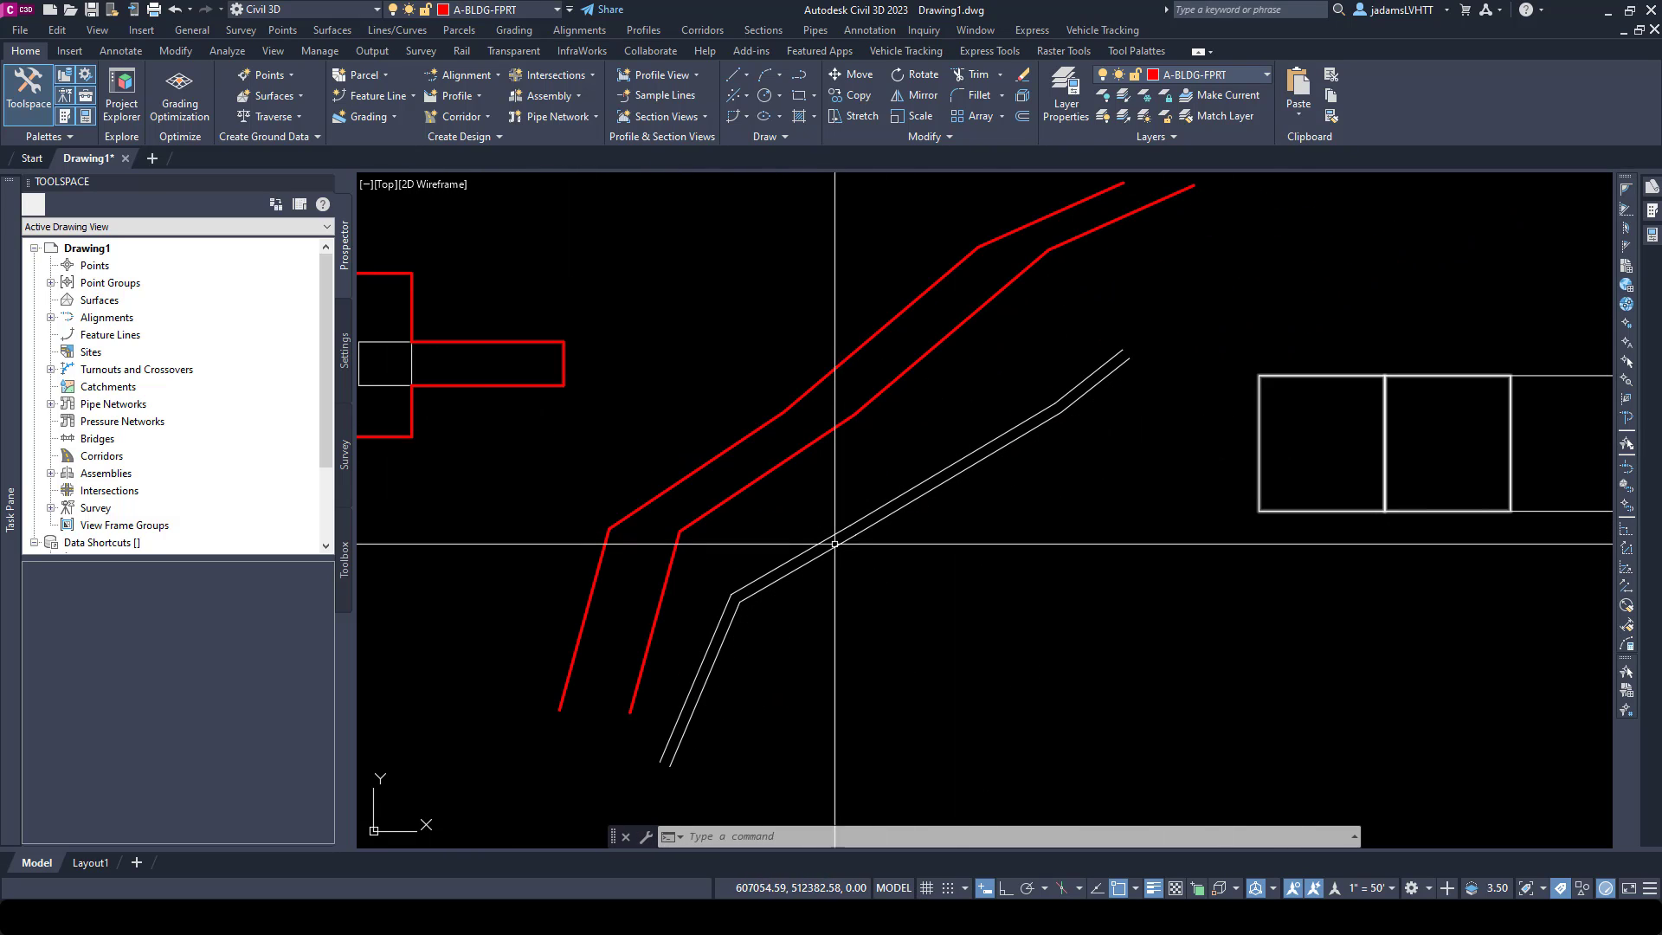
{"action": "scroll", "coordinate": [908, 557], "scroll_direction": "up", "scroll_amount": 2}
{"action": "scroll", "coordinate": [957, 519], "scroll_direction": "down", "scroll_amount": 2}
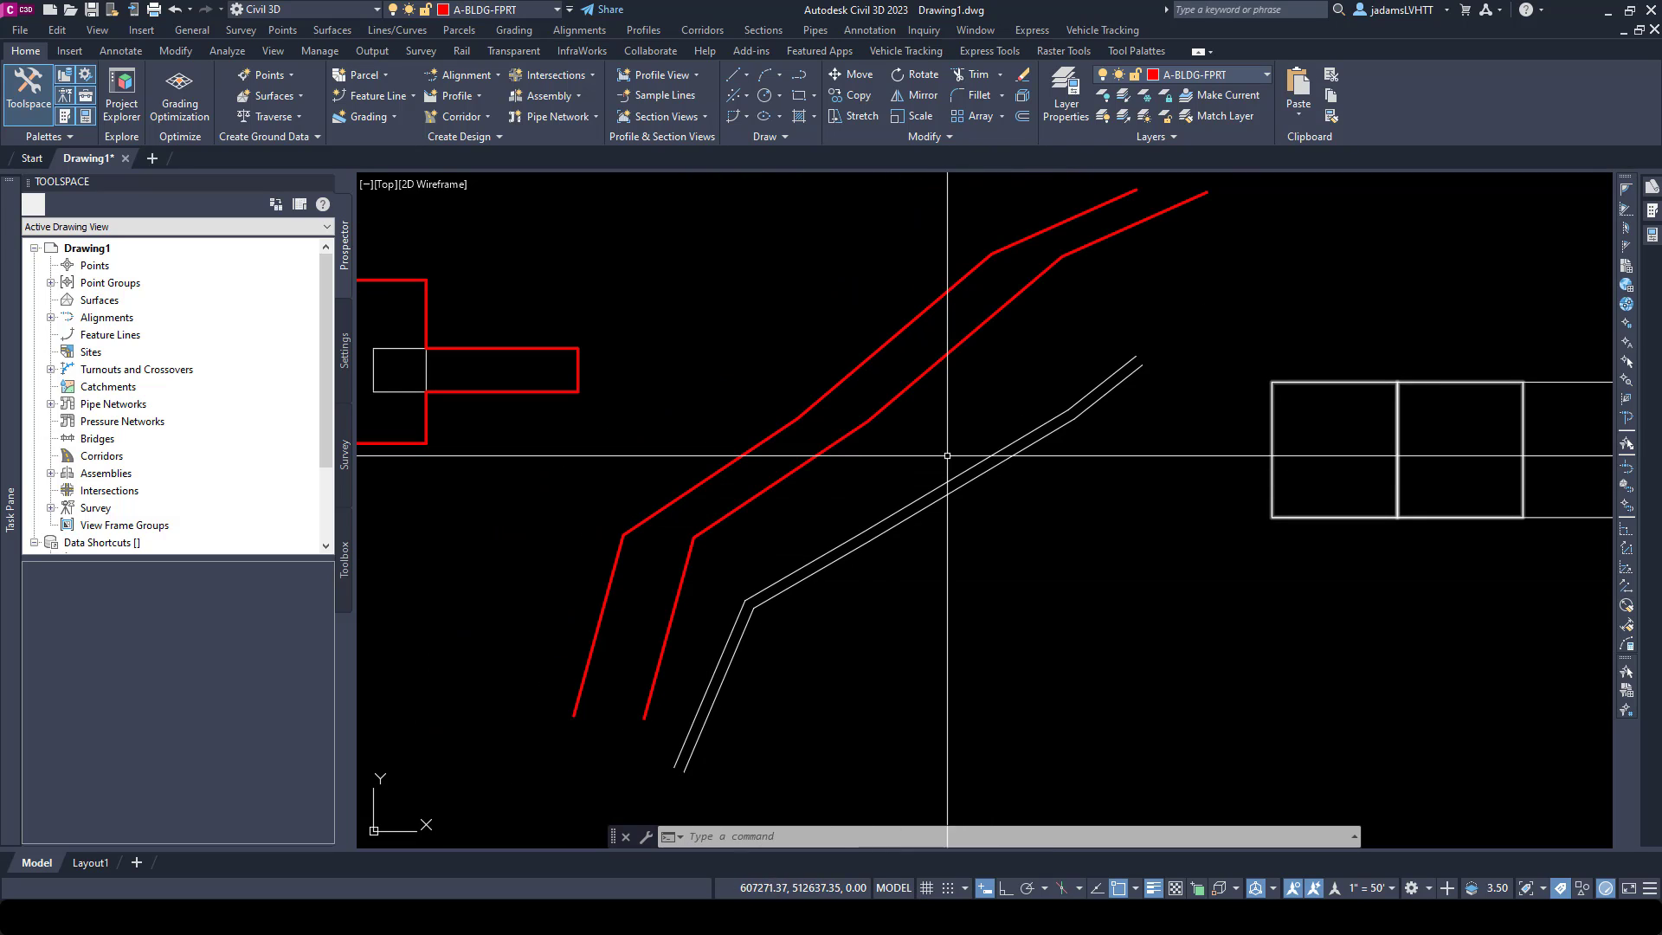
{"action": "scroll", "coordinate": [771, 572], "scroll_direction": "up", "scroll_amount": 2}
{"action": "scroll", "coordinate": [877, 477], "scroll_direction": "down", "scroll_amount": 2}
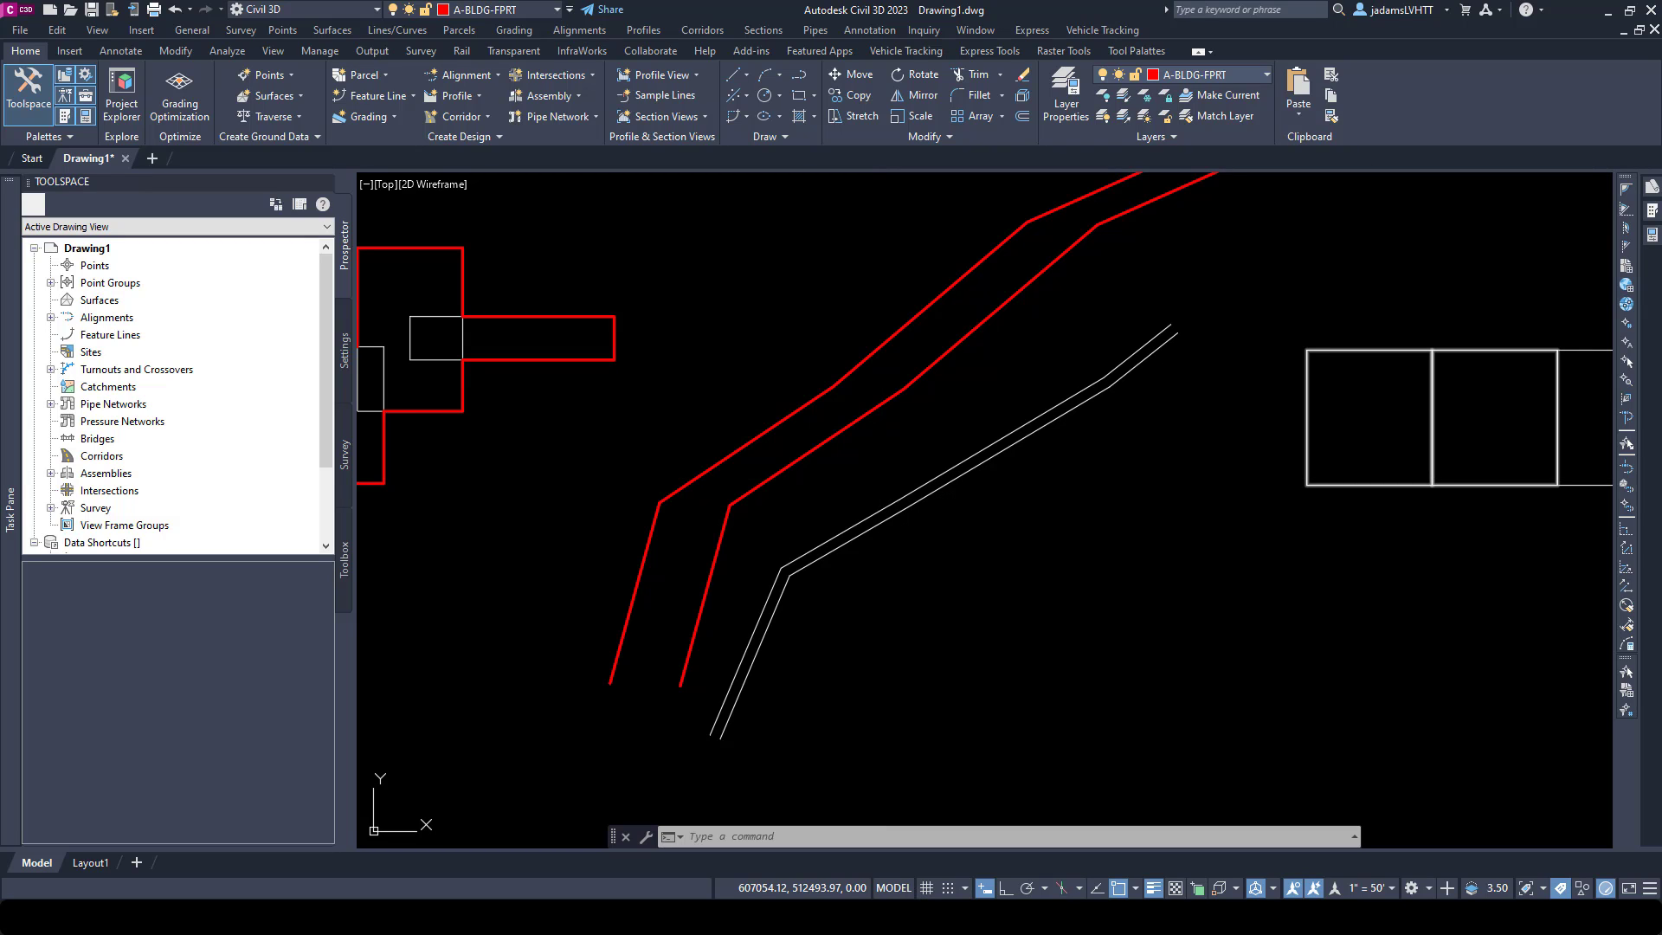
{"action": "key", "text": "Return"}
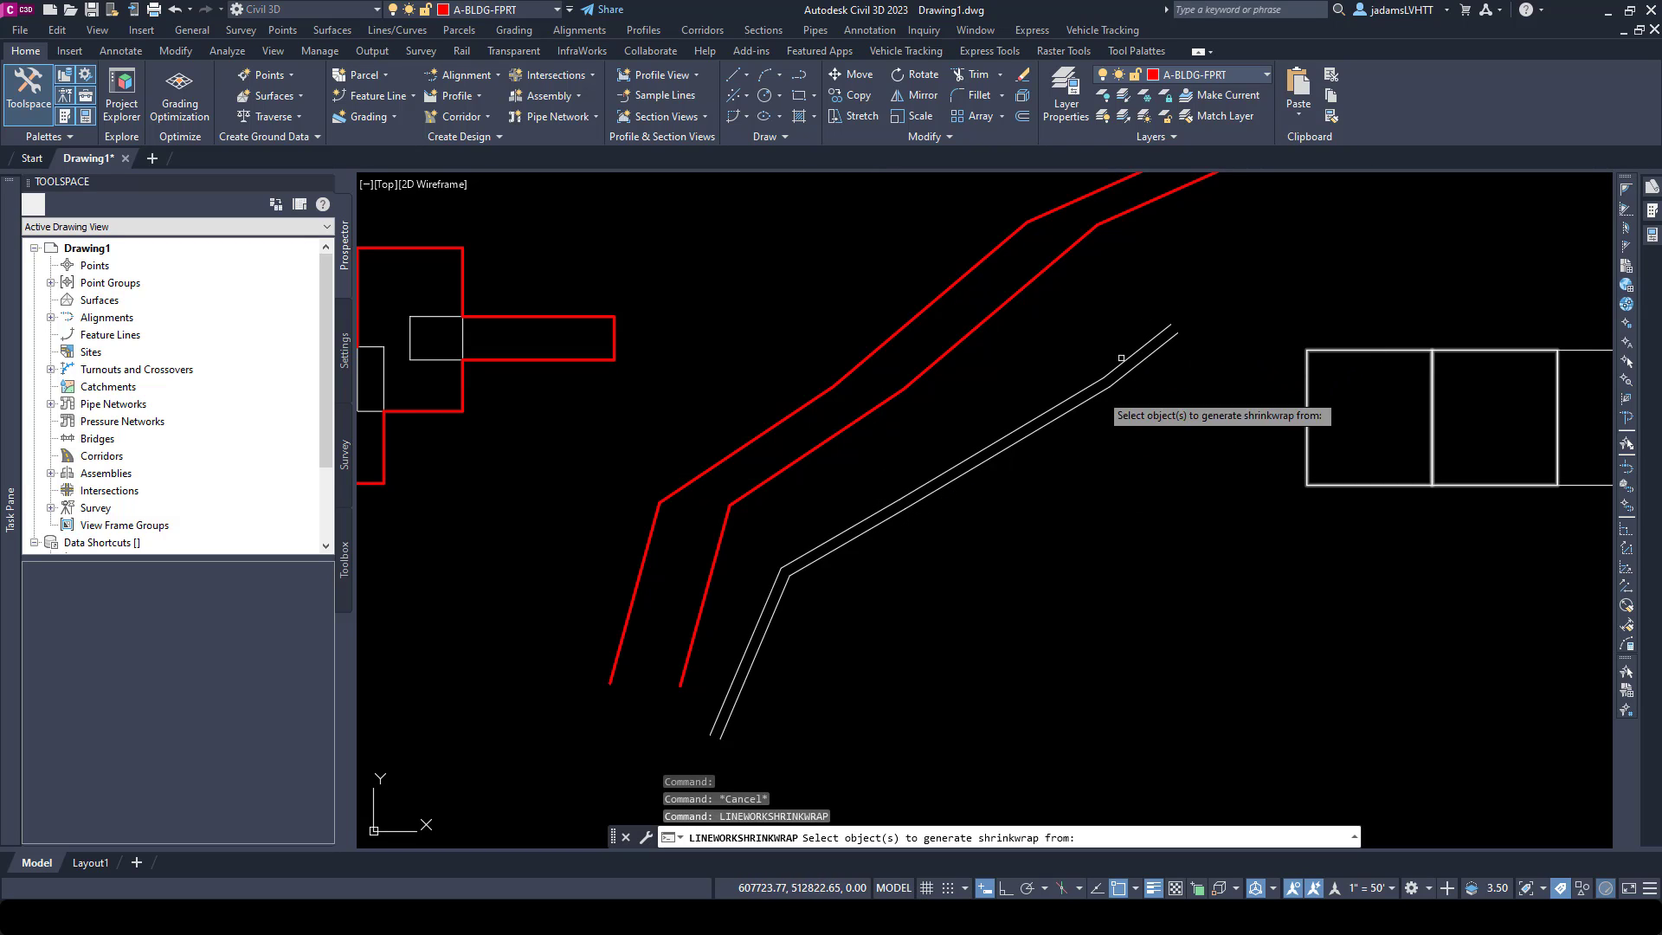
{"action": "left_click", "coordinate": [889, 518]}
{"action": "left_click", "coordinate": [902, 492]}
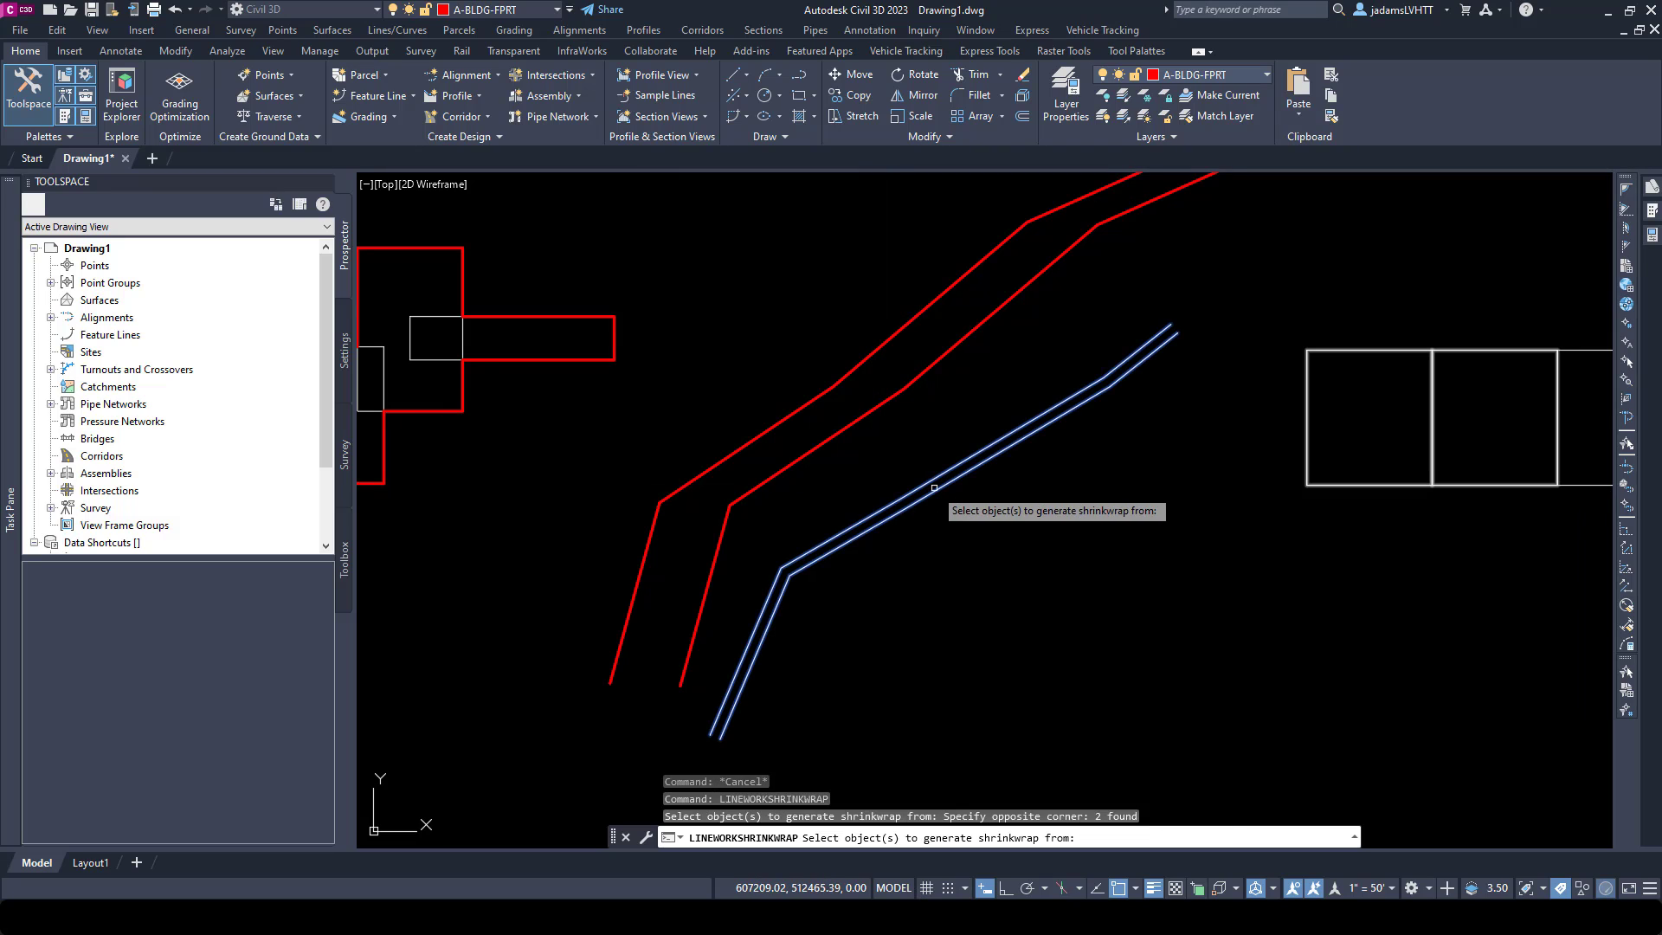
{"action": "key", "text": "Return"}
{"action": "key", "text": "Escape"}
{"action": "scroll", "coordinate": [723, 741], "scroll_direction": "up", "scroll_amount": 4}
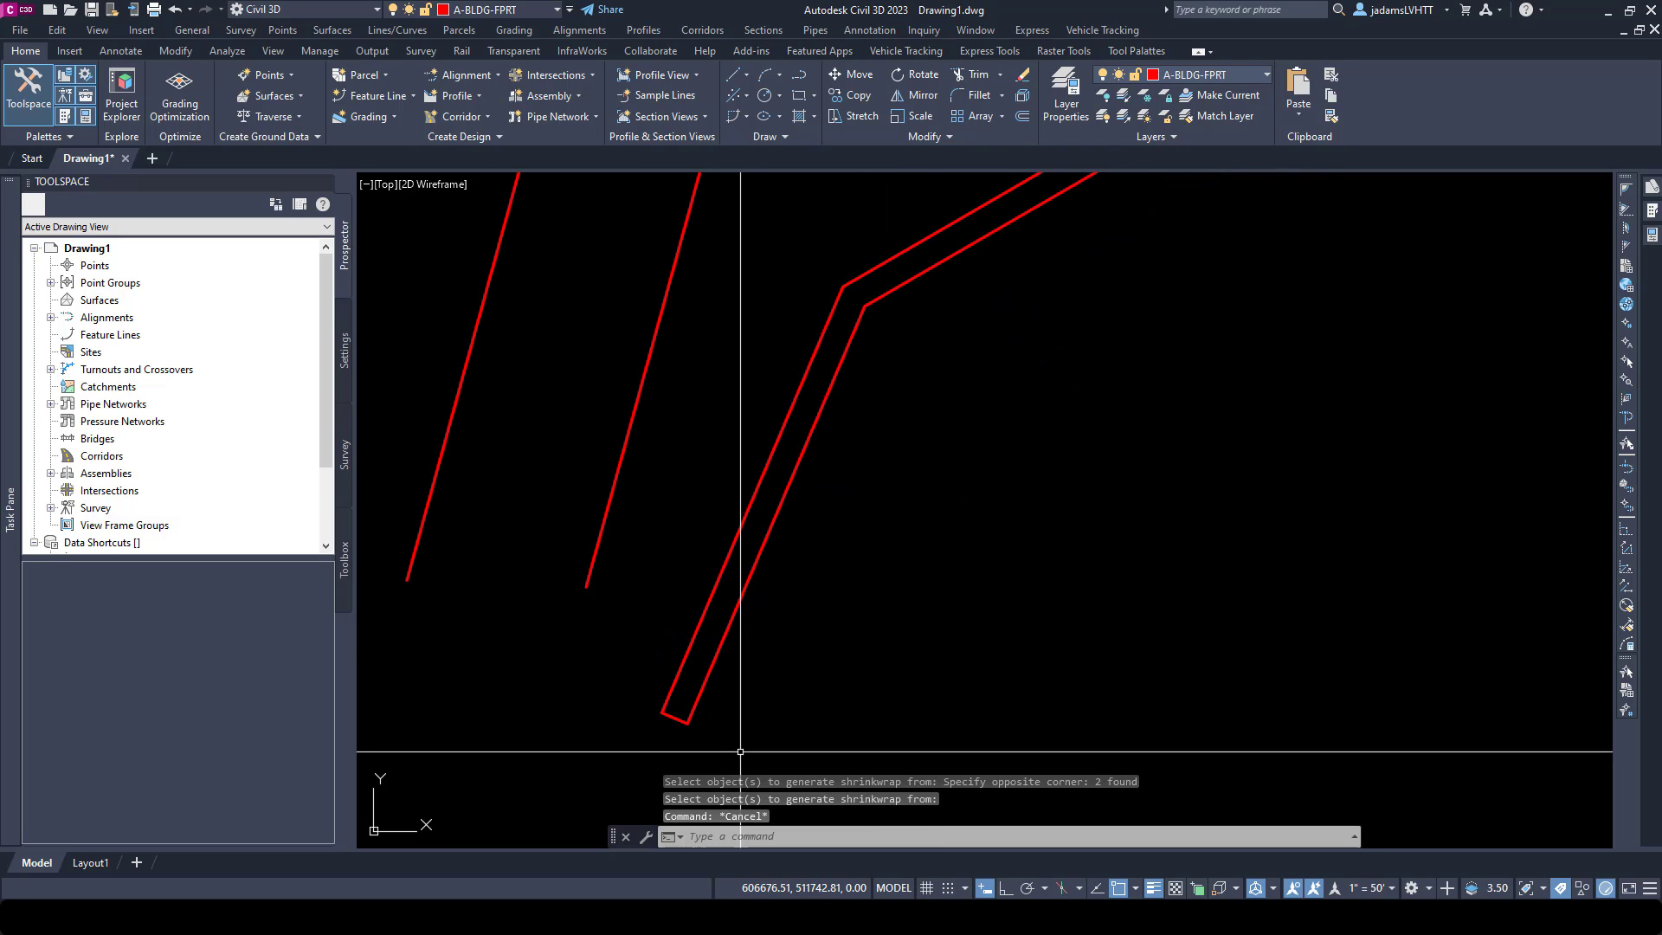
Undo the shrinkwrap made from the two closely spaced polylines.
{"action": "scroll", "coordinate": [722, 741], "scroll_direction": "down", "scroll_amount": 4}
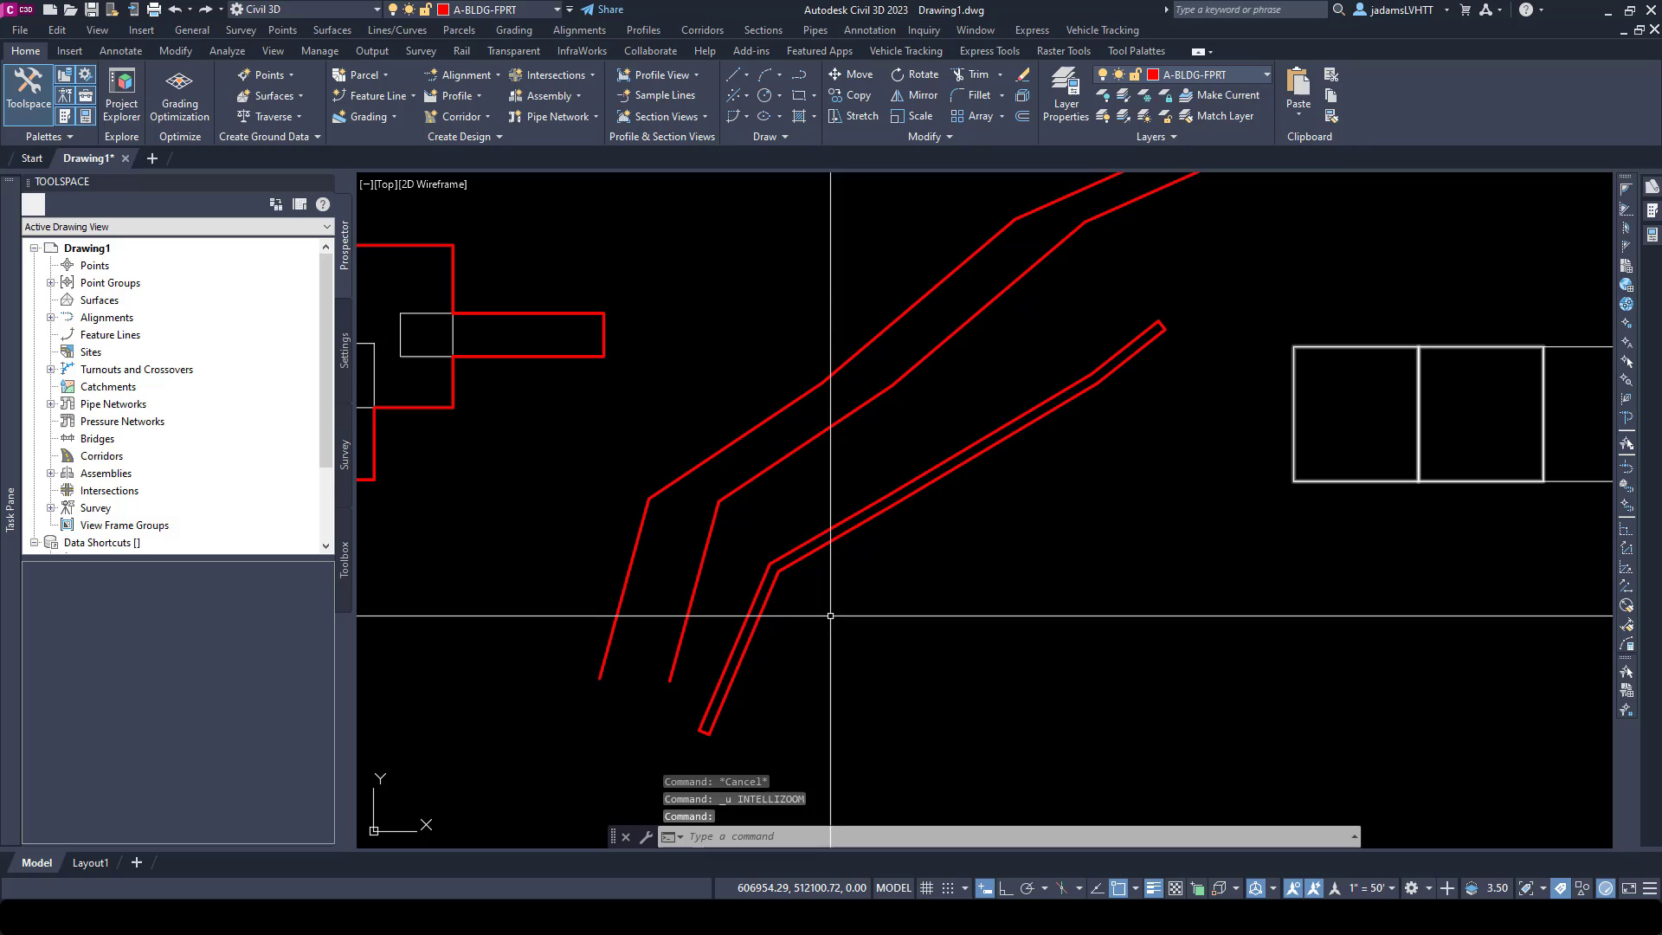
{"action": "key", "text": "ctrl+z"}
{"action": "scroll", "coordinate": [765, 478], "scroll_direction": "down", "scroll_amount": 2}
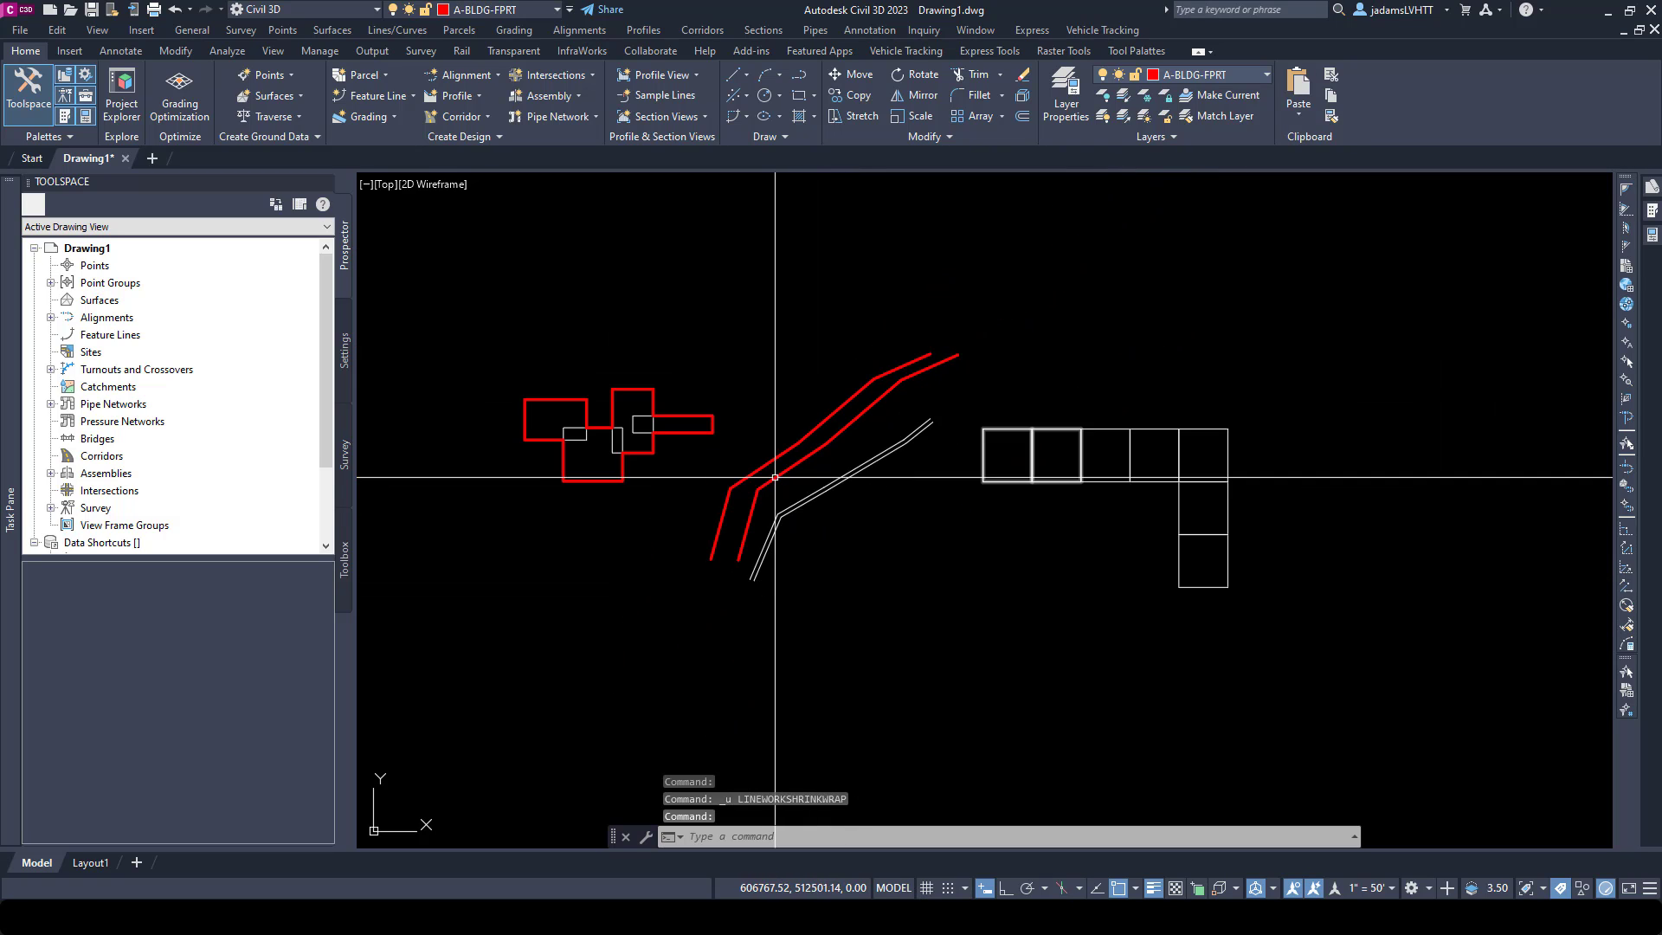
Examine the individual squares of the L-shaped arrangement, leaving nothing selected.
{"action": "scroll", "coordinate": [1243, 494], "scroll_direction": "up", "scroll_amount": 2}
{"action": "scroll", "coordinate": [653, 425], "scroll_direction": "down", "scroll_amount": 1}
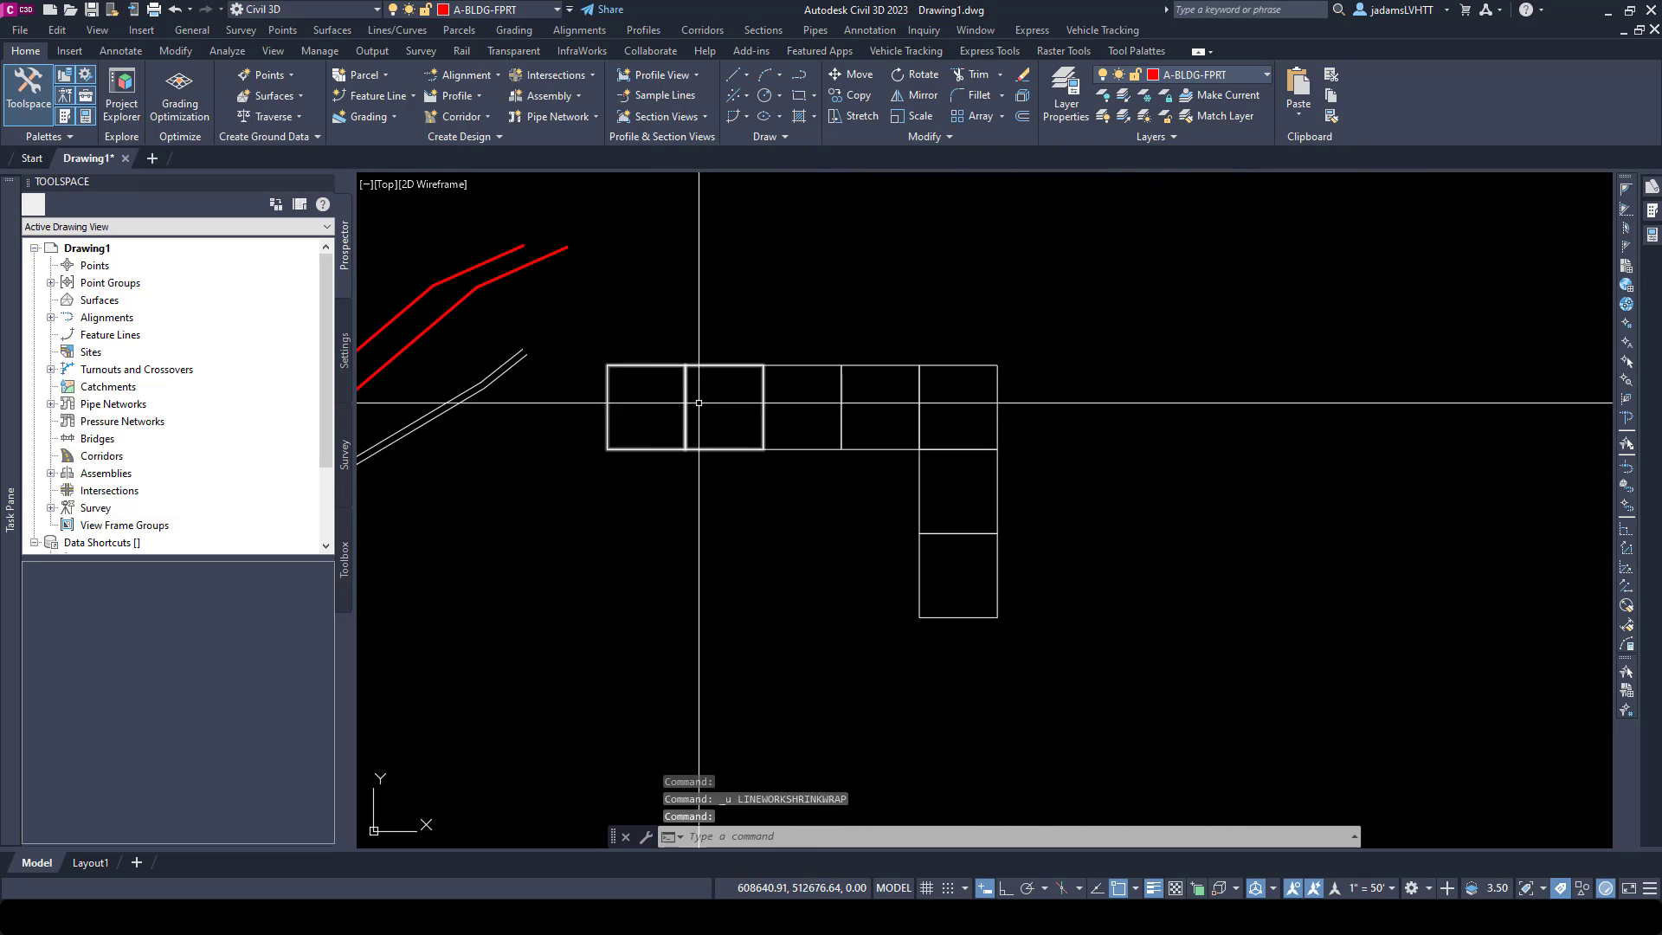
{"action": "key", "text": "Escape"}
{"action": "key", "text": "Escape"}
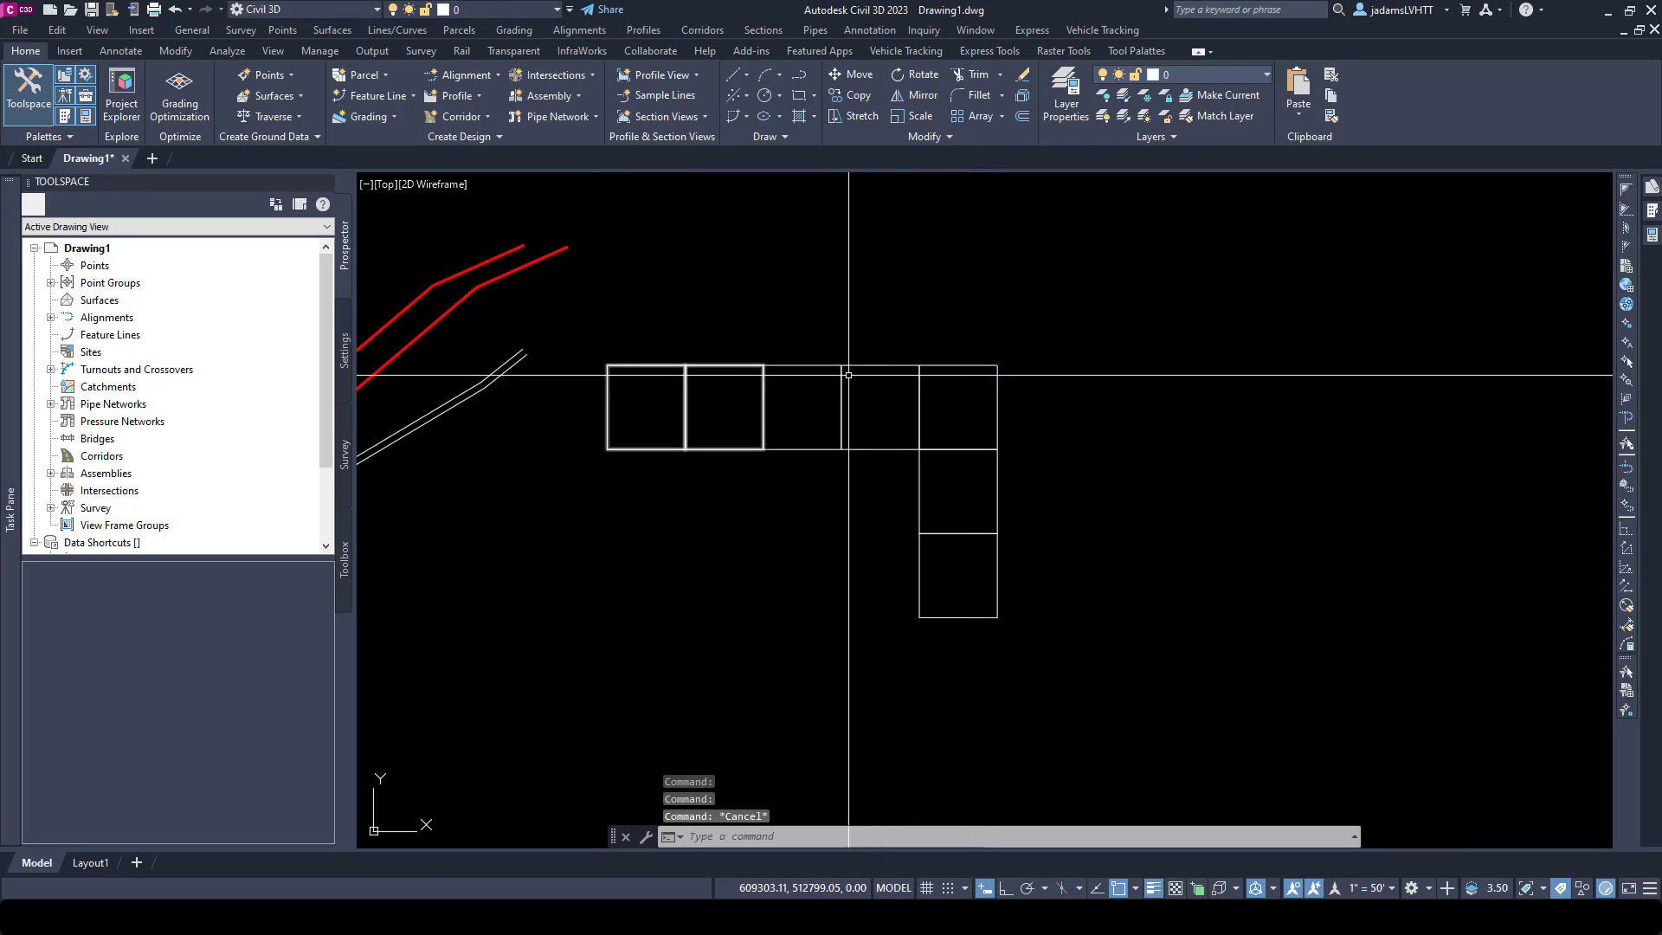
{"action": "left_click", "coordinate": [789, 363]}
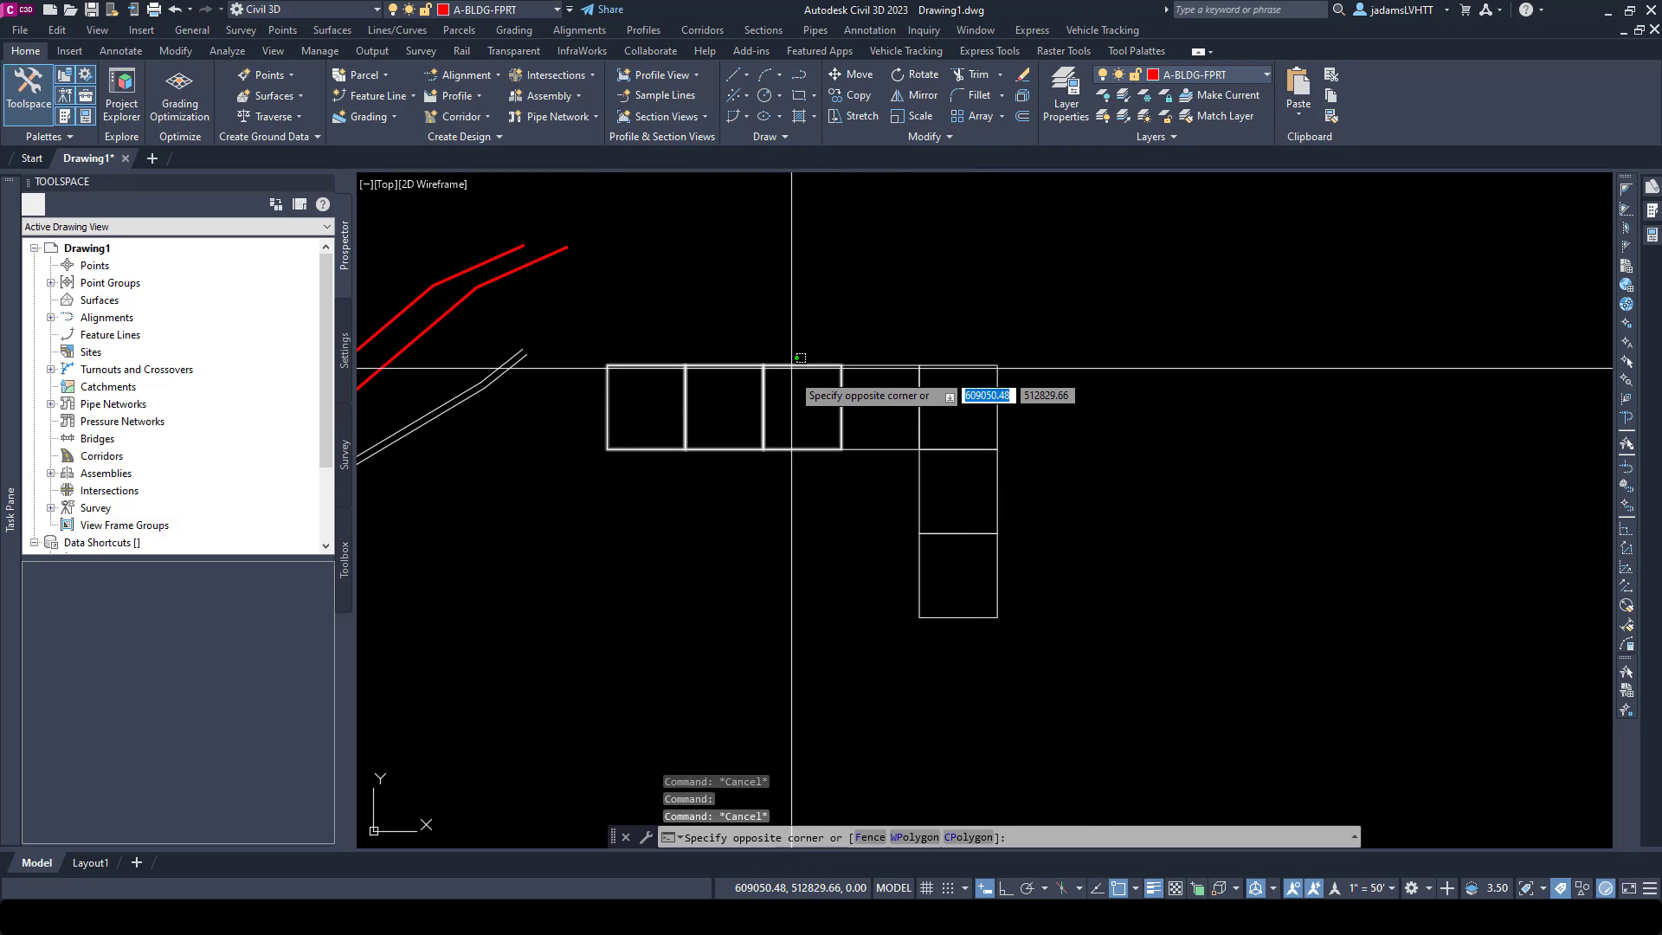
{"action": "key", "text": "Escape"}
{"action": "key", "text": "Escape"}
{"action": "key", "text": "Escape"}
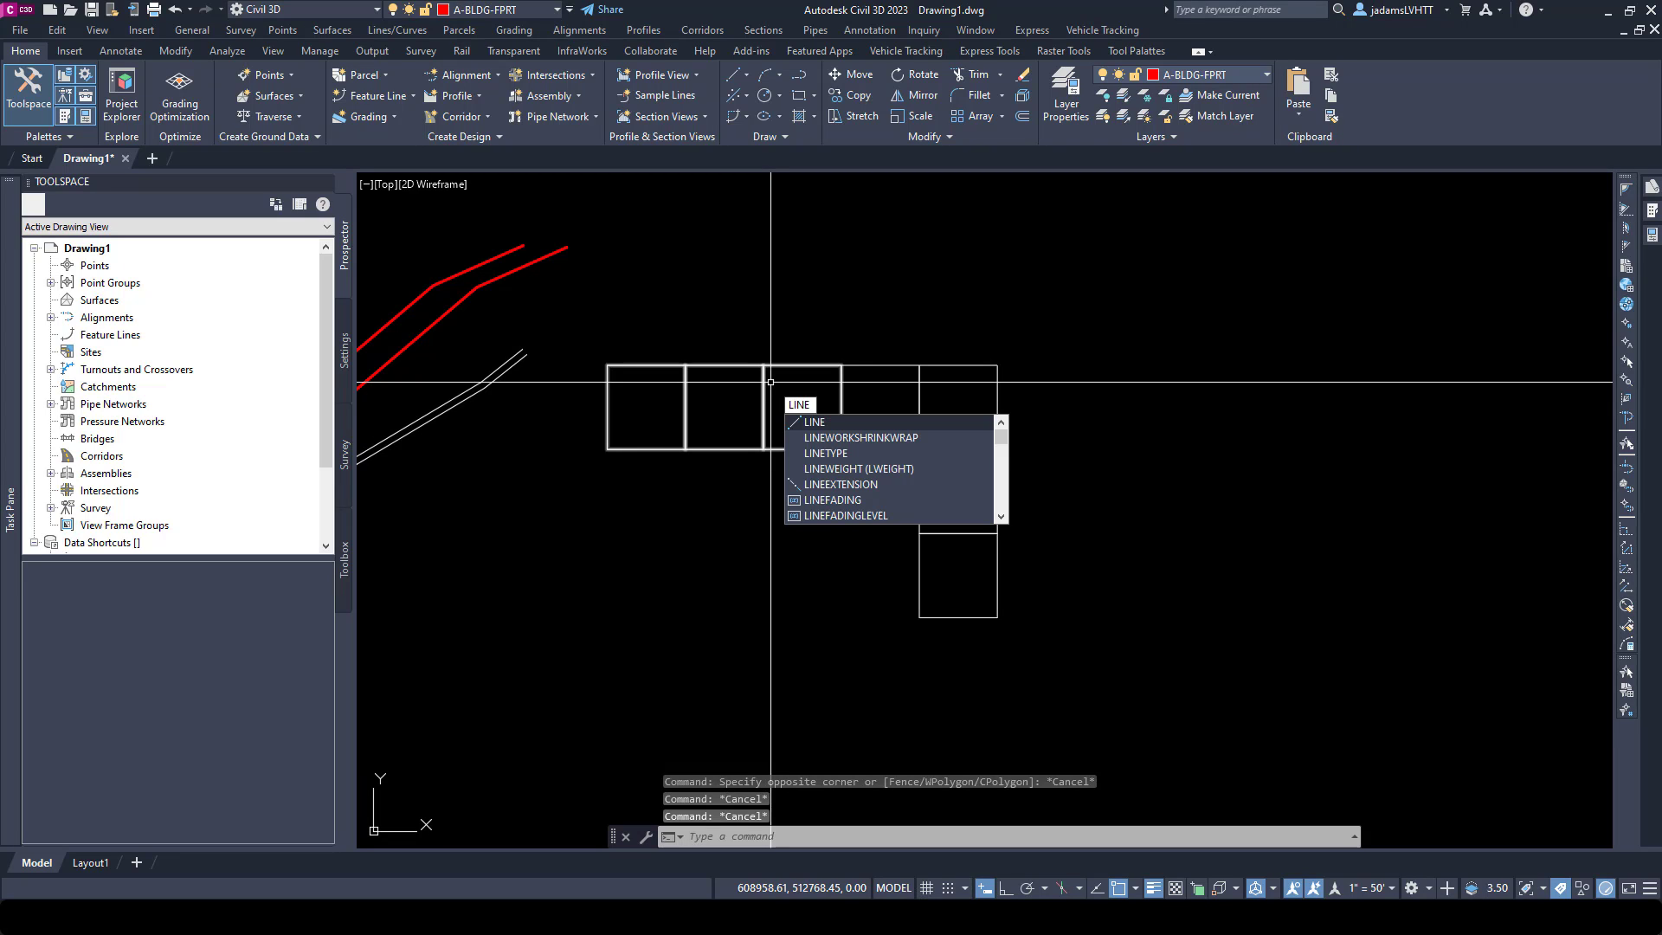
Generate a linework shrinkwrap outline around the seven adjoining squares, and select the outline briefly to check it.
{"action": "key", "text": "Up"}
{"action": "key", "text": "Escape"}
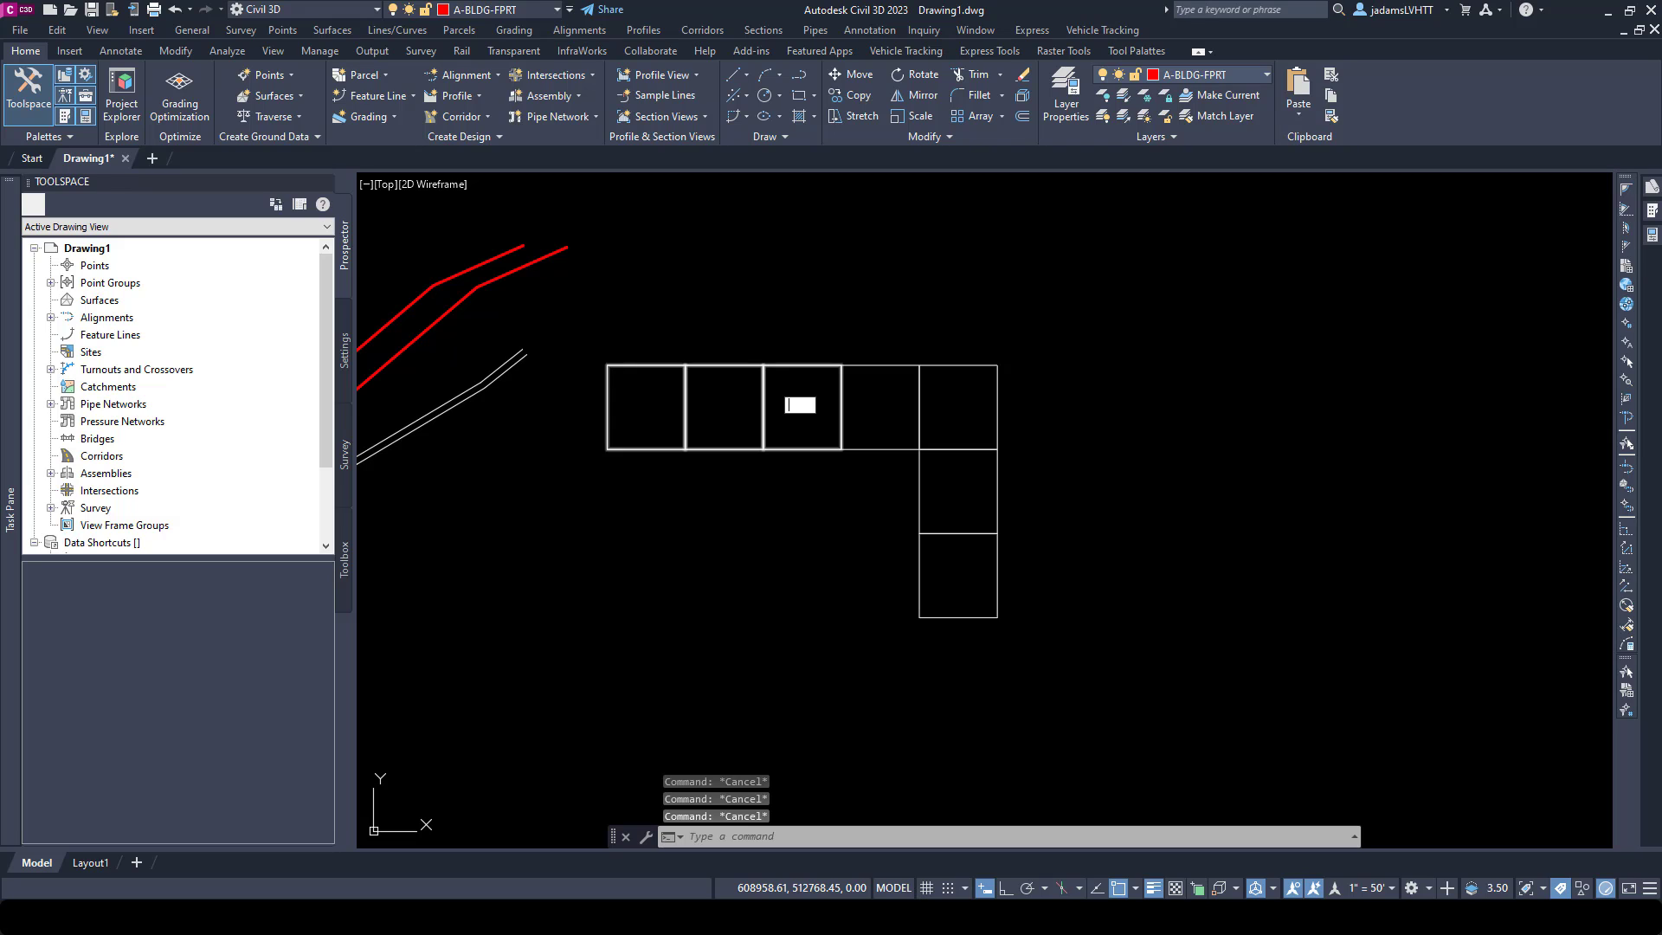
{"action": "key", "text": "Return"}
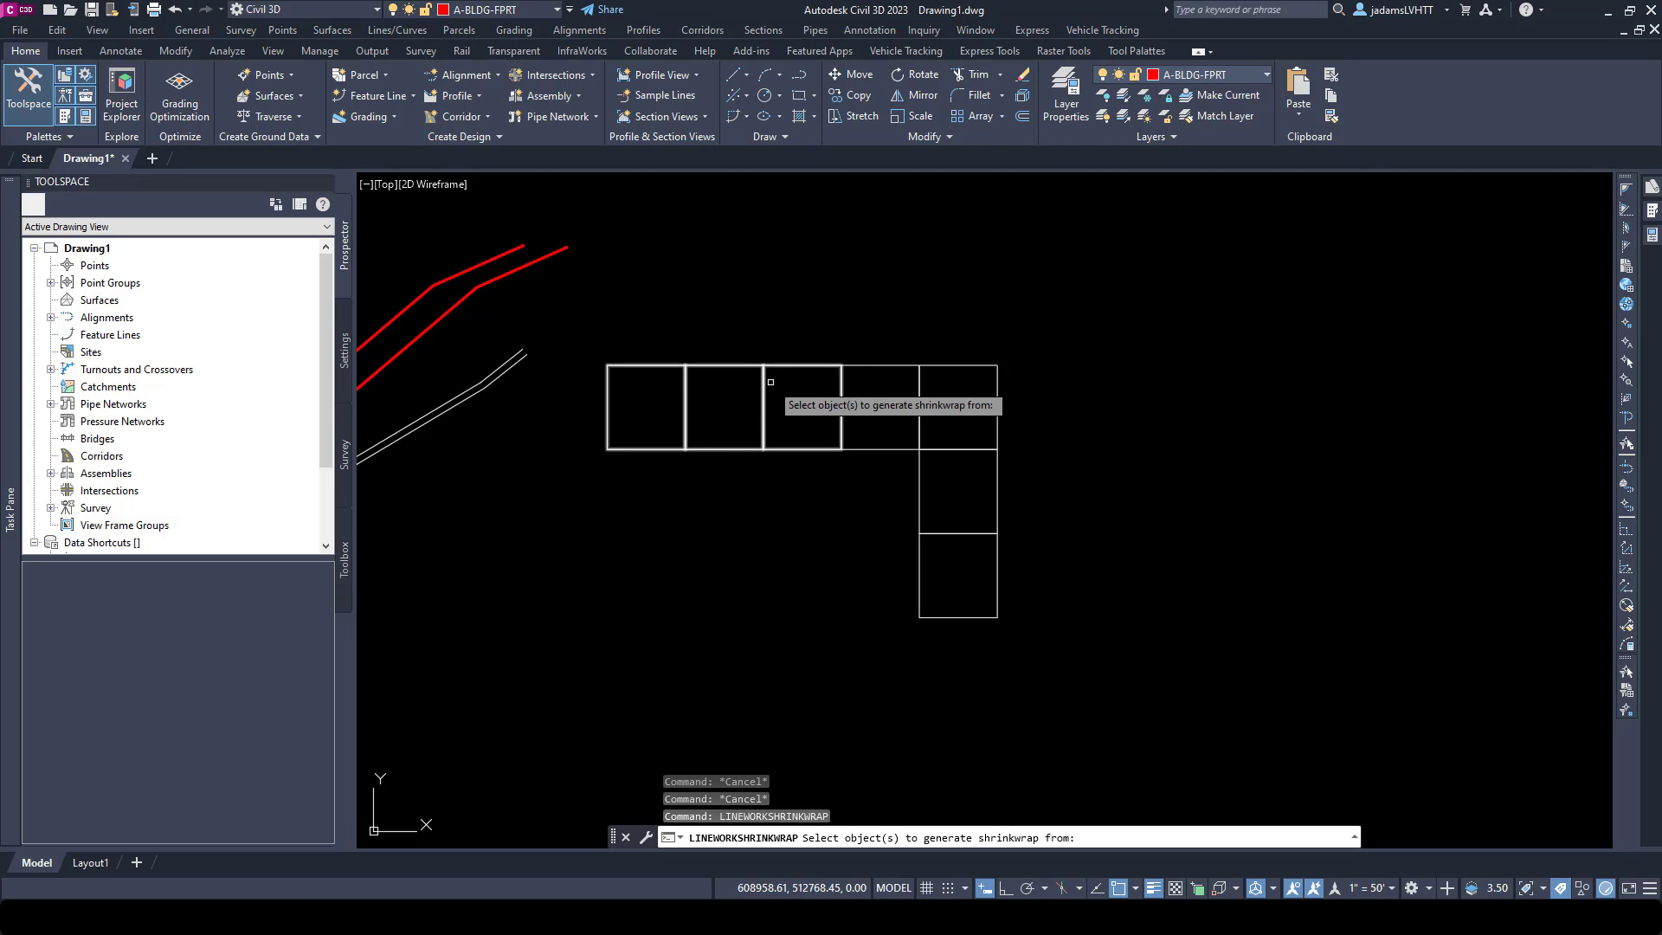
{"action": "left_click", "coordinate": [1054, 304]}
{"action": "left_click", "coordinate": [571, 643]}
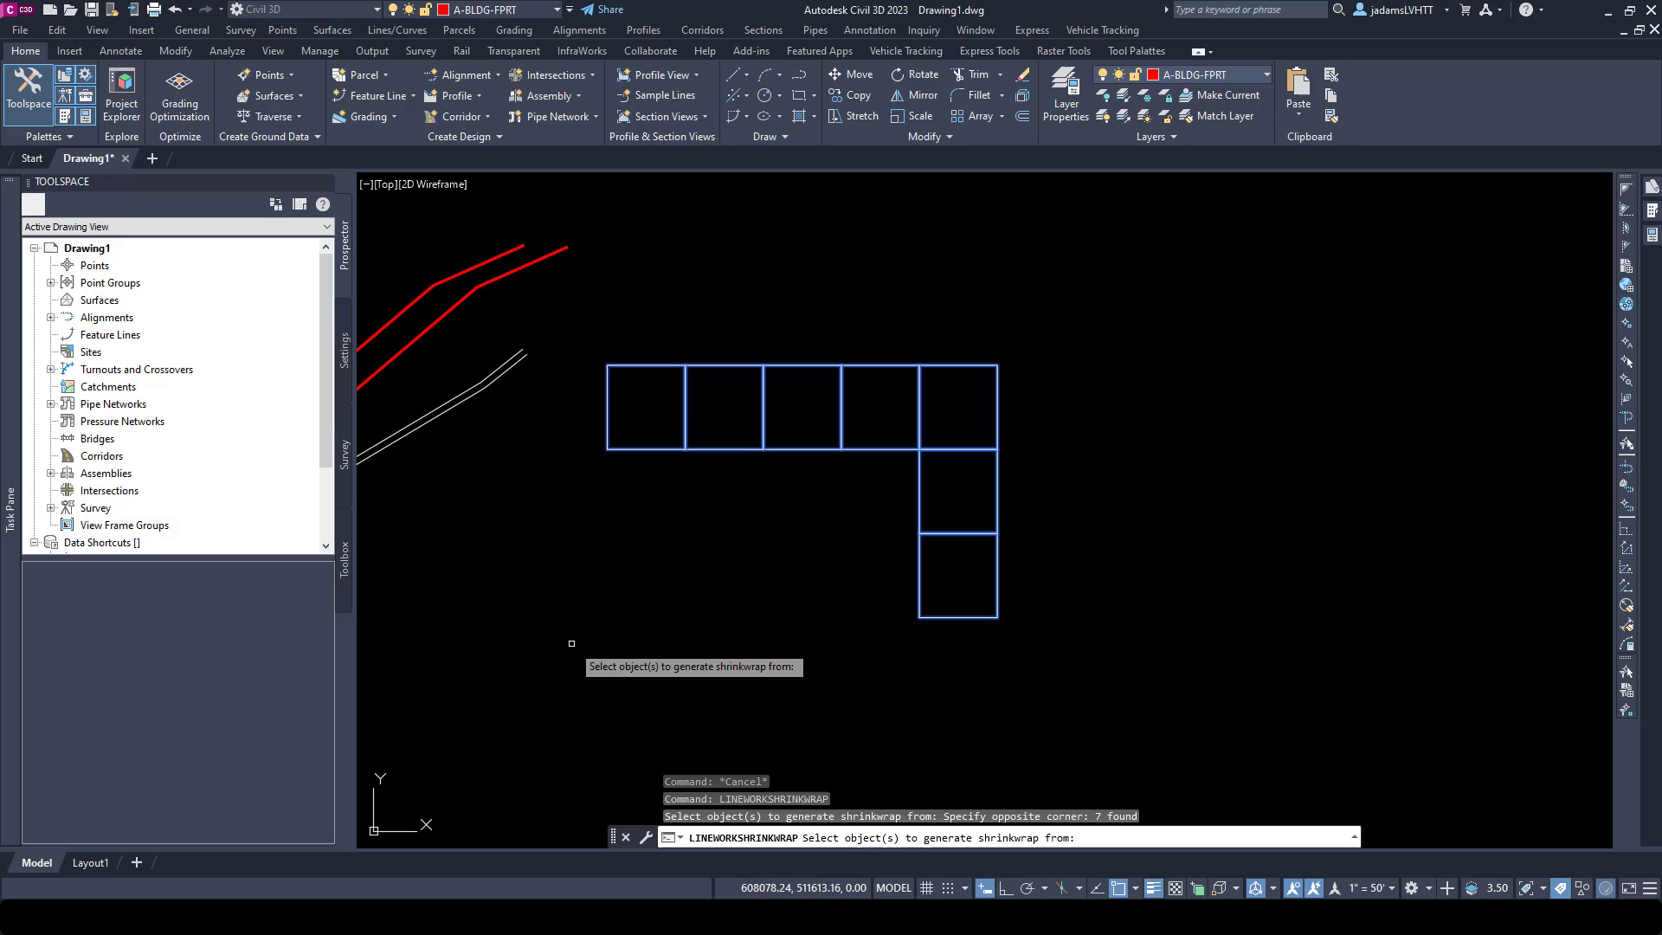
{"action": "key", "text": "Return"}
{"action": "key", "text": "Escape"}
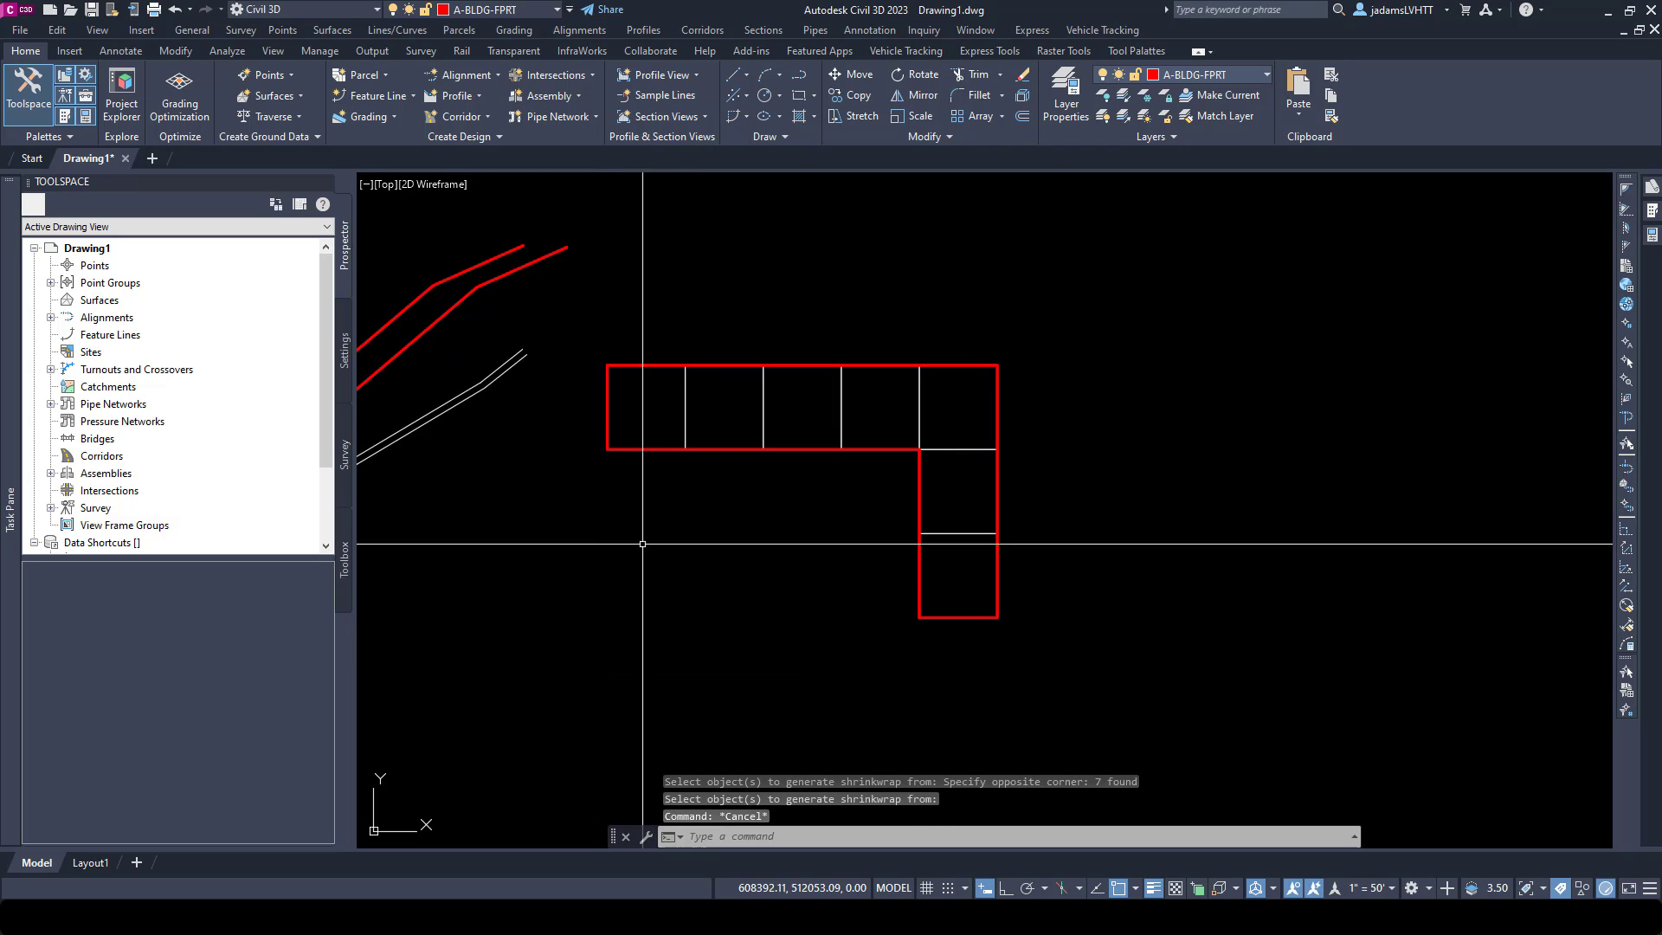
{"action": "left_click", "coordinate": [731, 449]}
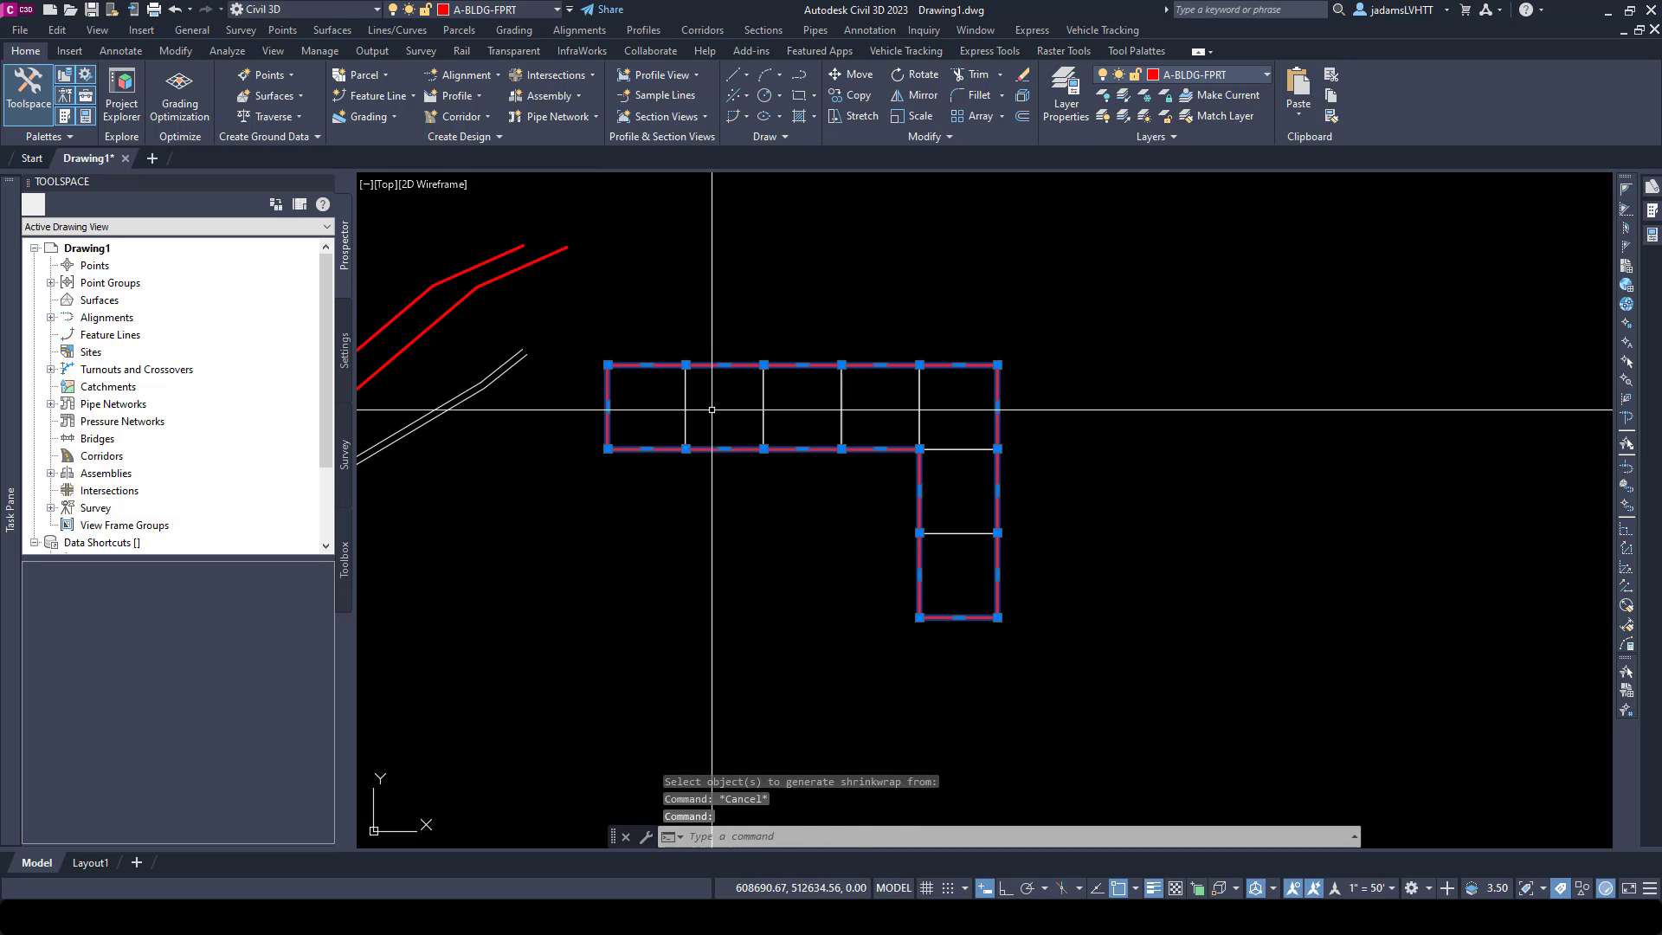
{"action": "key", "text": "Escape"}
{"action": "middle_click_drag", "start_coordinate": [433, 465], "coordinate": [1003, 529]}
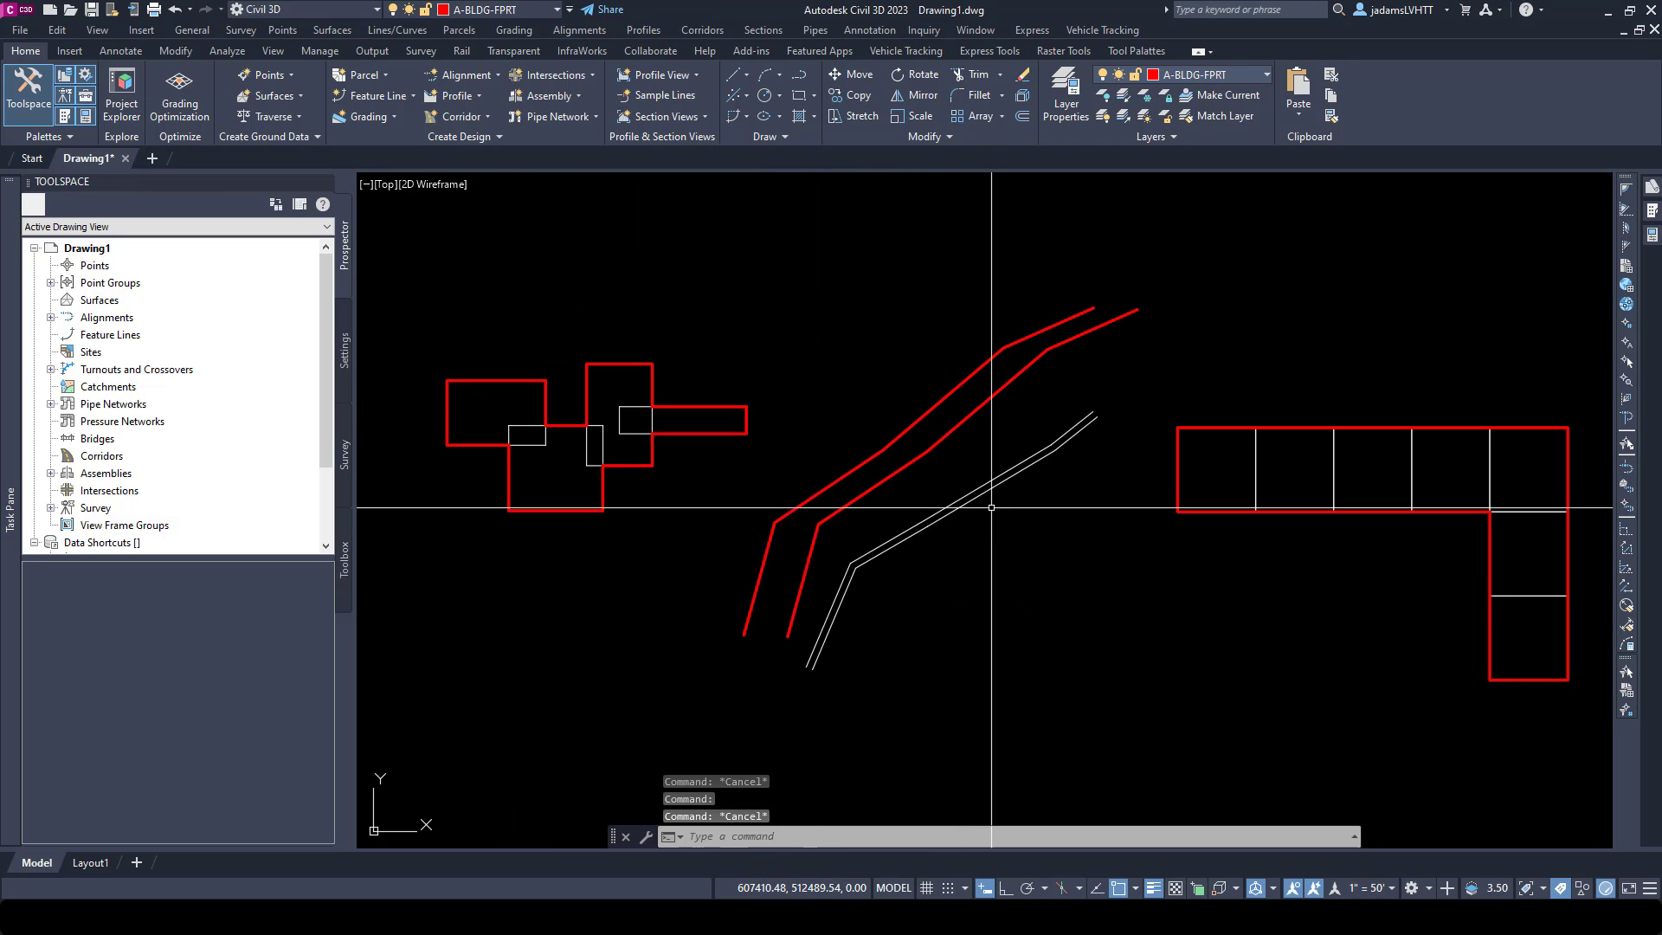
{"action": "left_click", "coordinate": [933, 407]}
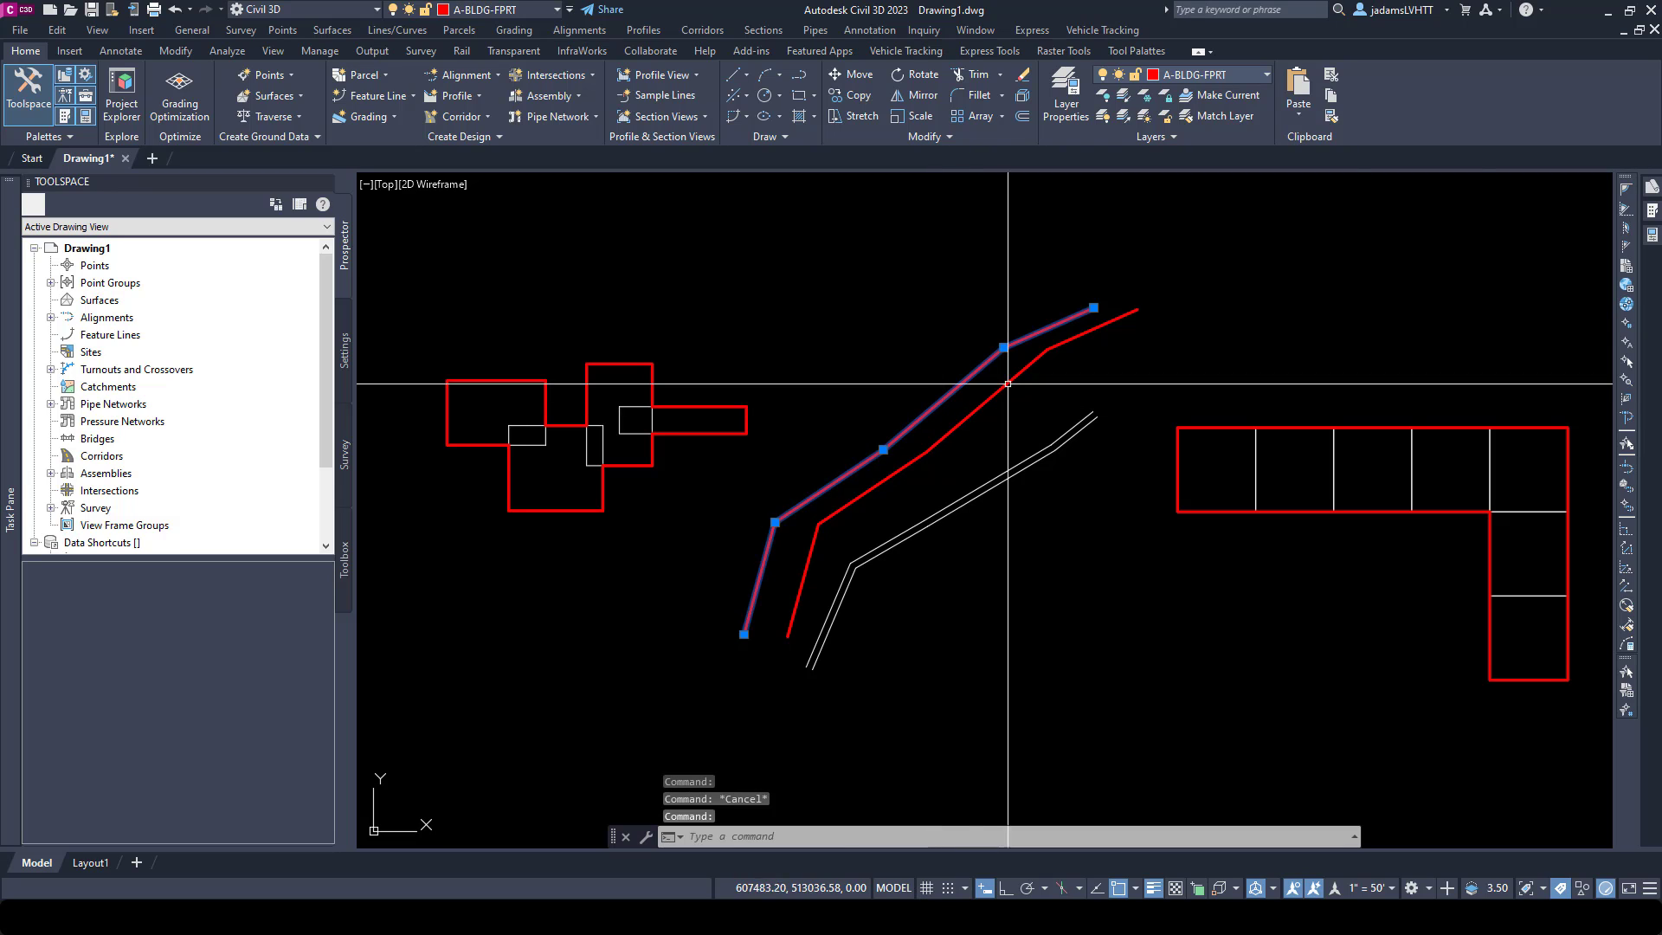
{"action": "left_click", "coordinate": [1652, 235]}
{"action": "key", "text": "Escape"}
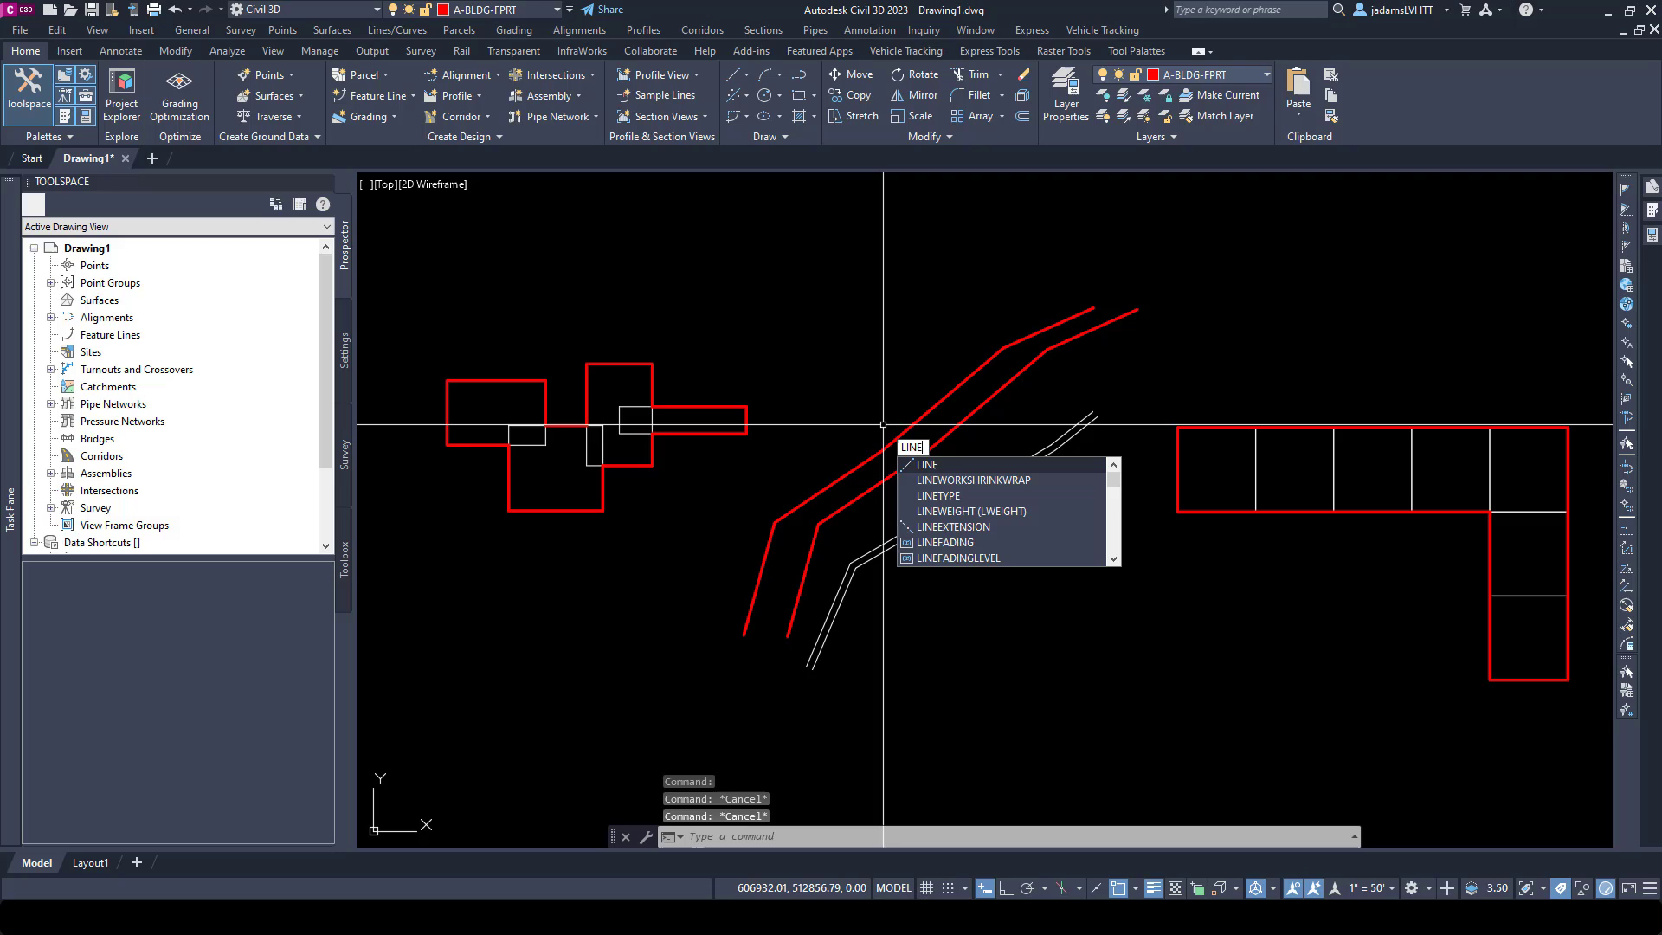
{"action": "key", "text": "Return"}
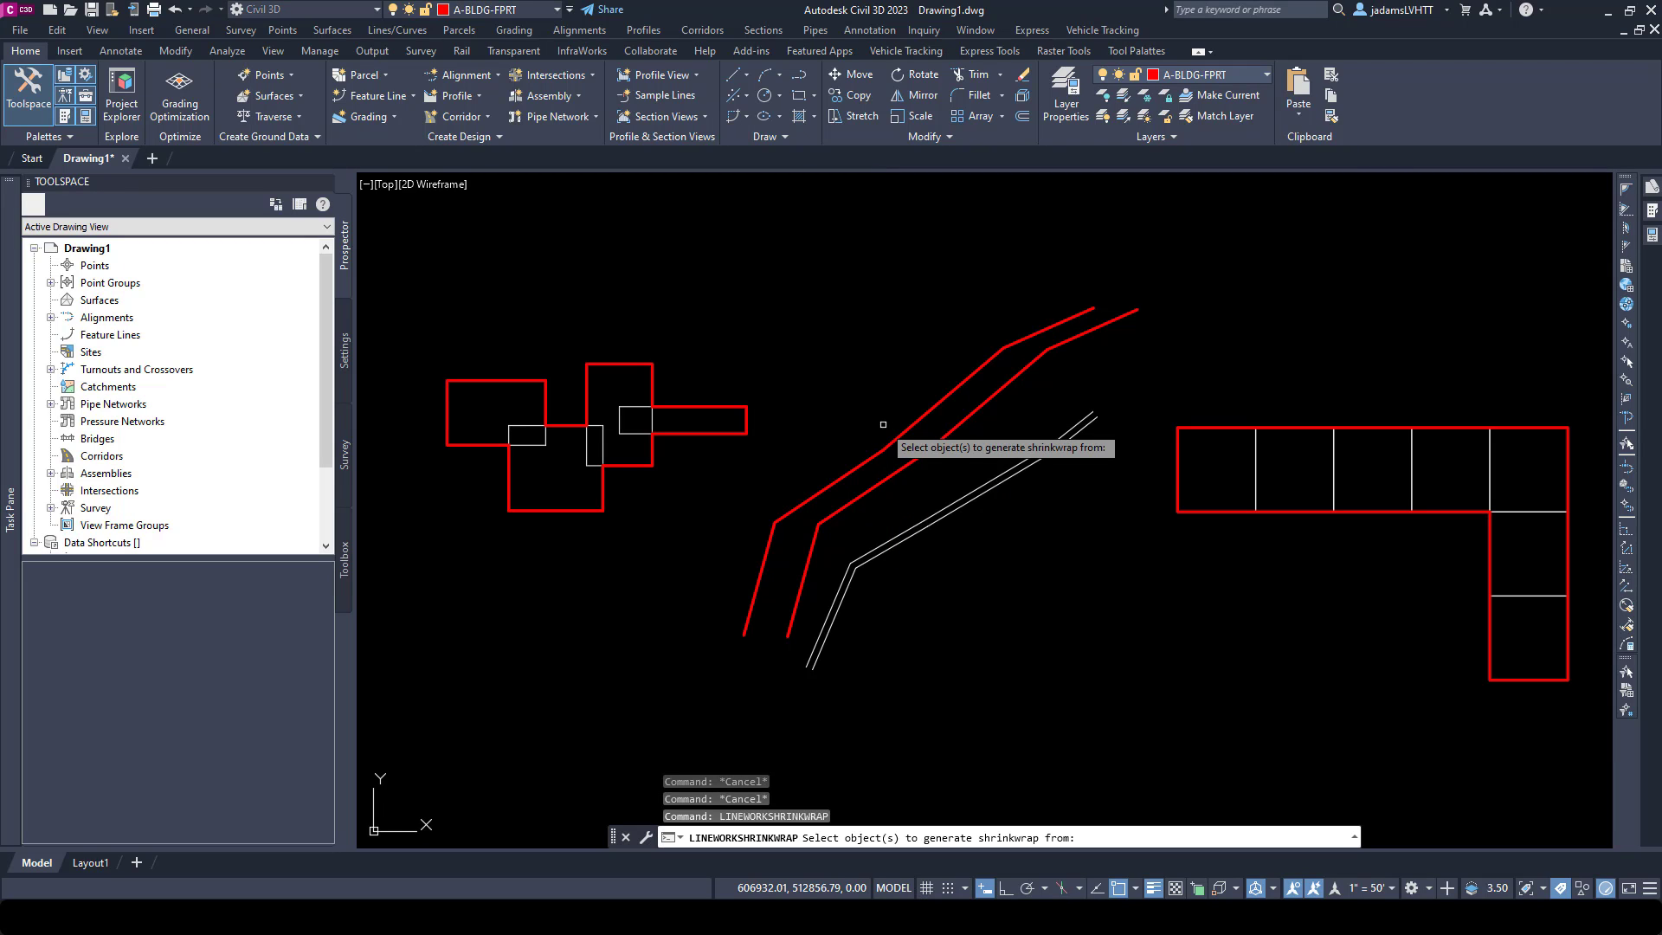
{"action": "key", "text": "Escape"}
{"action": "key", "text": "Escape"}
Change the color of the two red 3D polylines to blue.
{"action": "left_click", "coordinate": [1007, 398]}
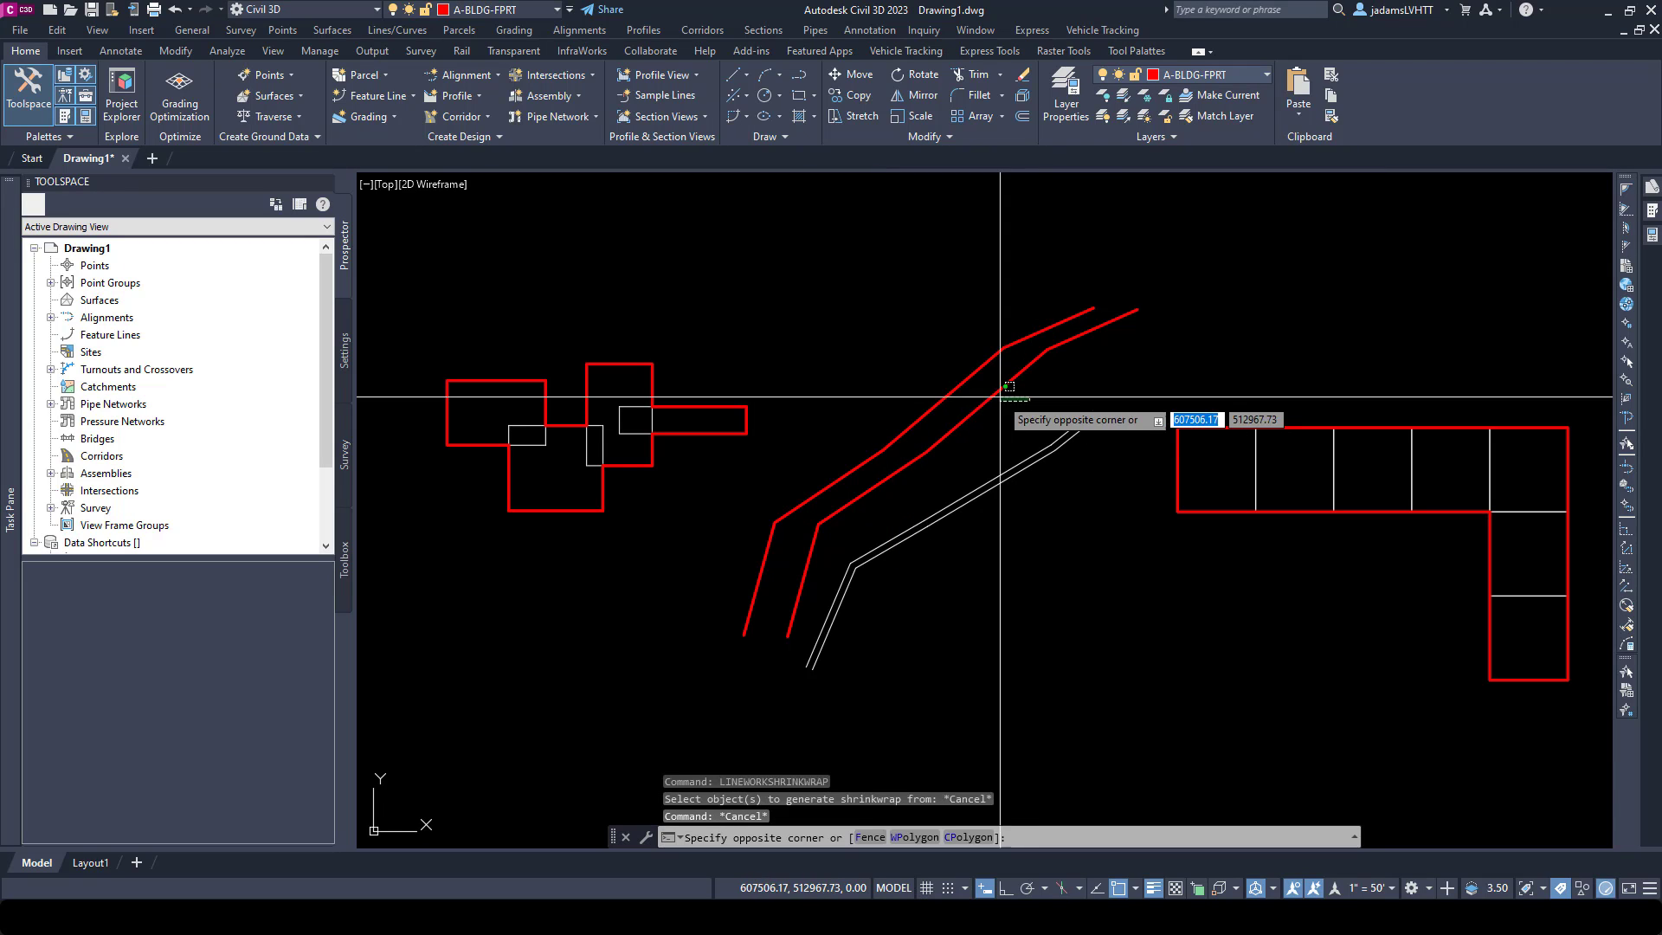
{"action": "left_click", "coordinate": [958, 381]}
{"action": "mouse_move", "coordinate": [1650, 216]}
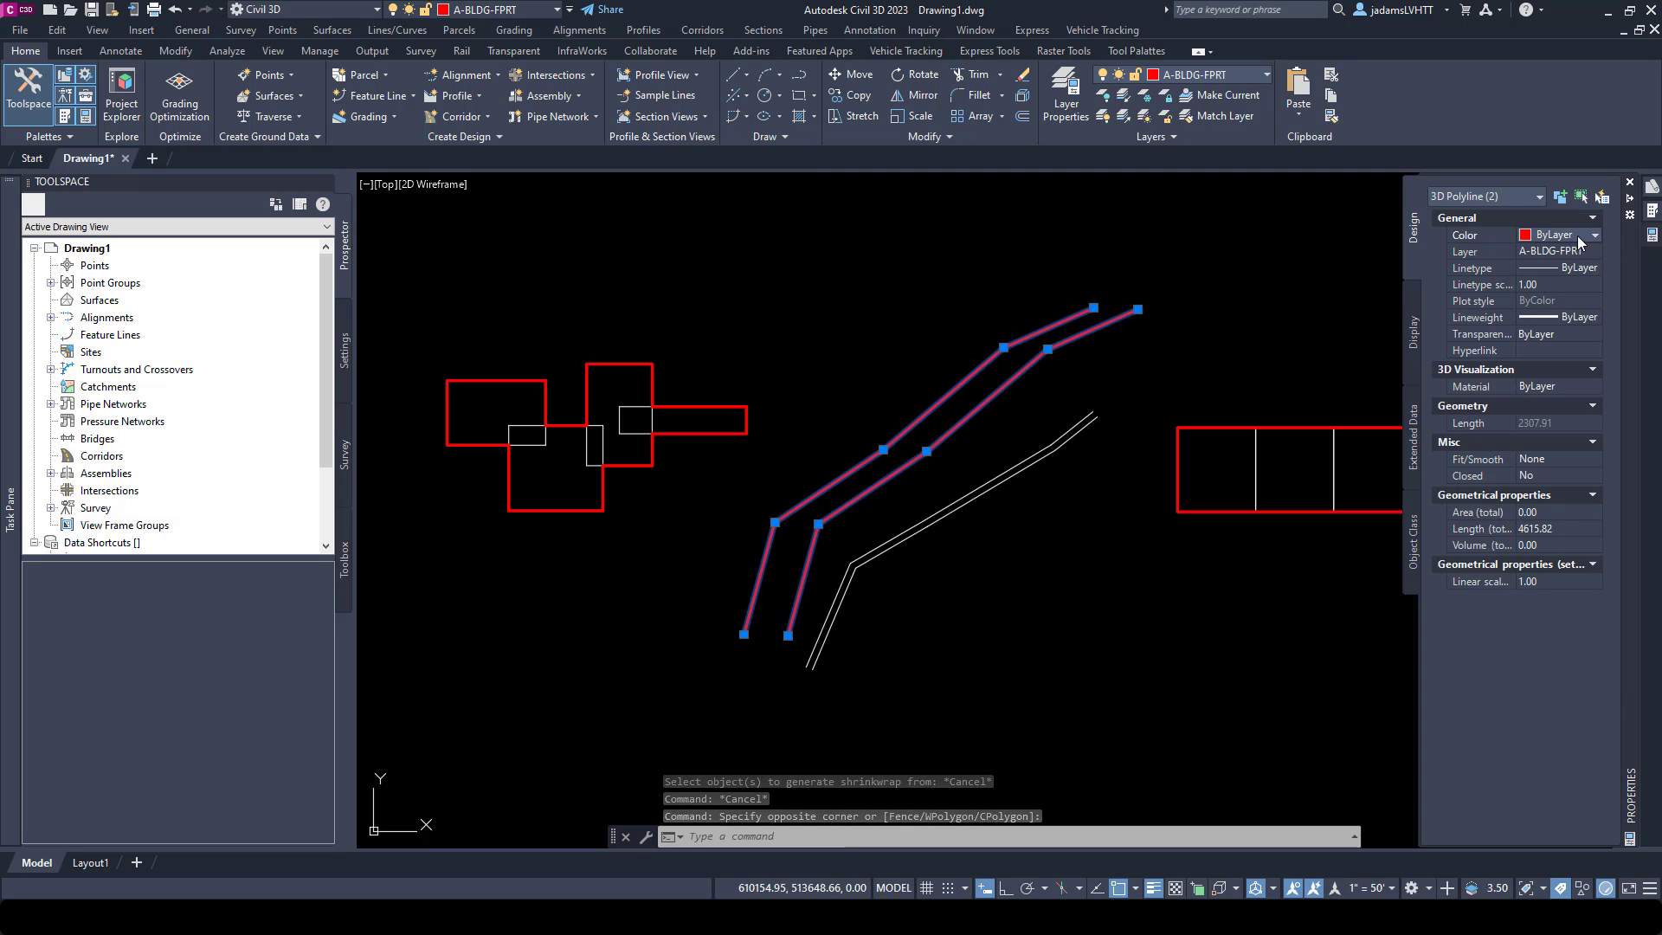
{"action": "left_click", "coordinate": [1578, 239]}
{"action": "left_click", "coordinate": [1546, 345]}
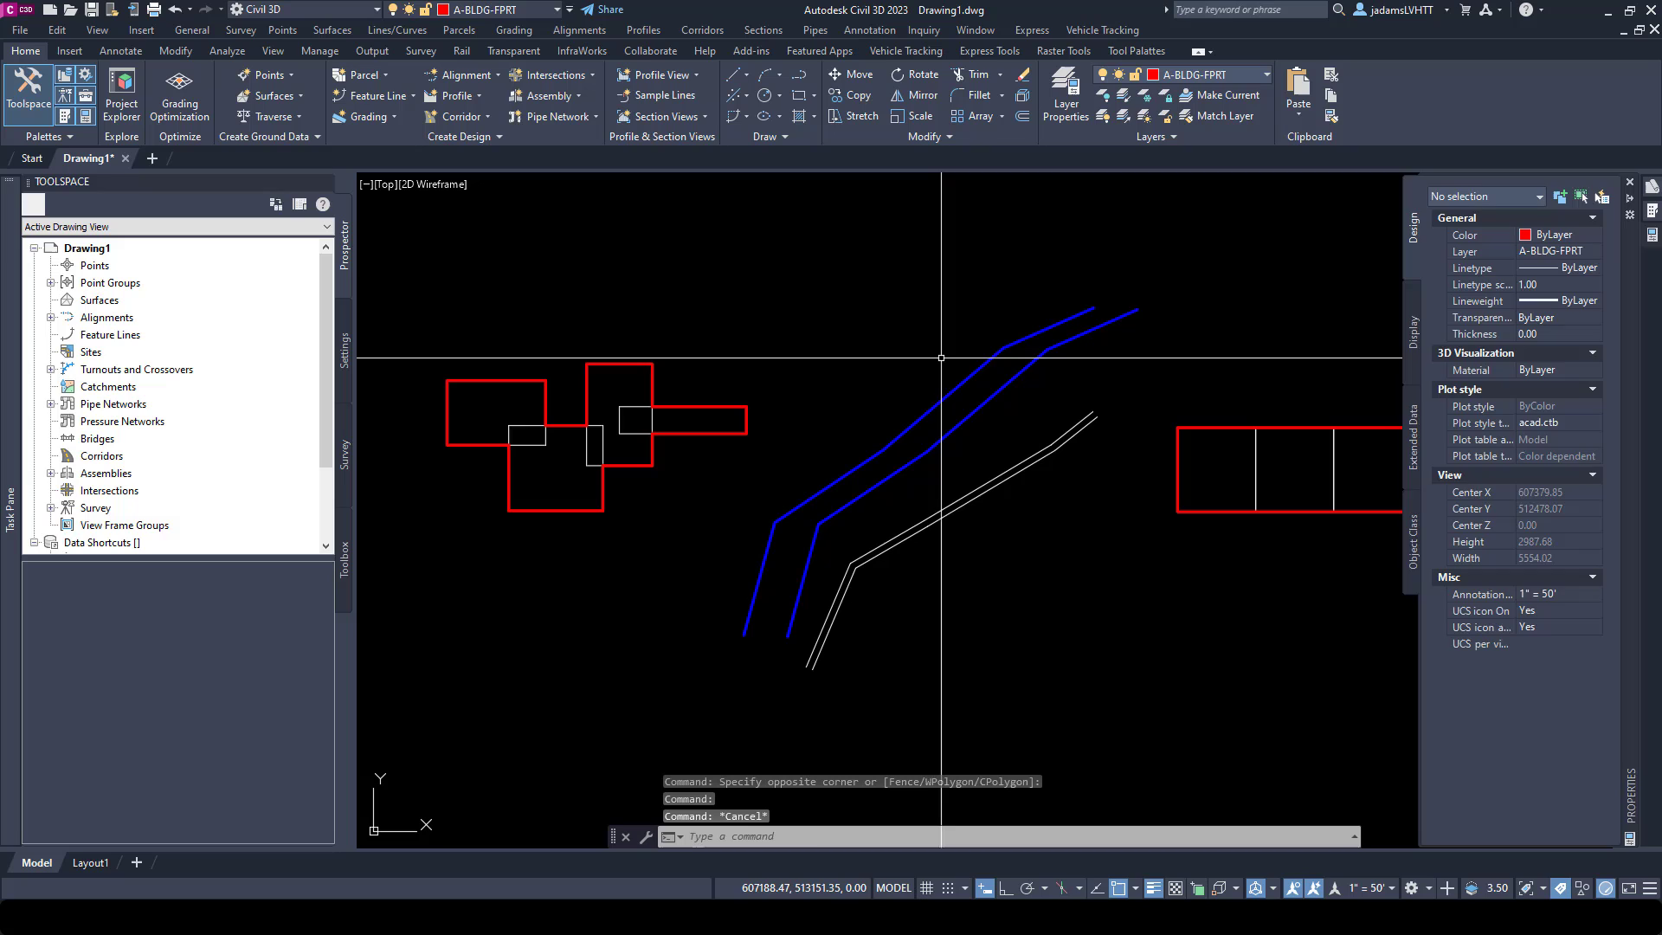
Generate a linework shrinkwrap outline around the two blue 3D polylines and clear the selection.
{"action": "key", "text": "Escape"}
{"action": "type", "text": "EWORKSHRINKWRAP"}
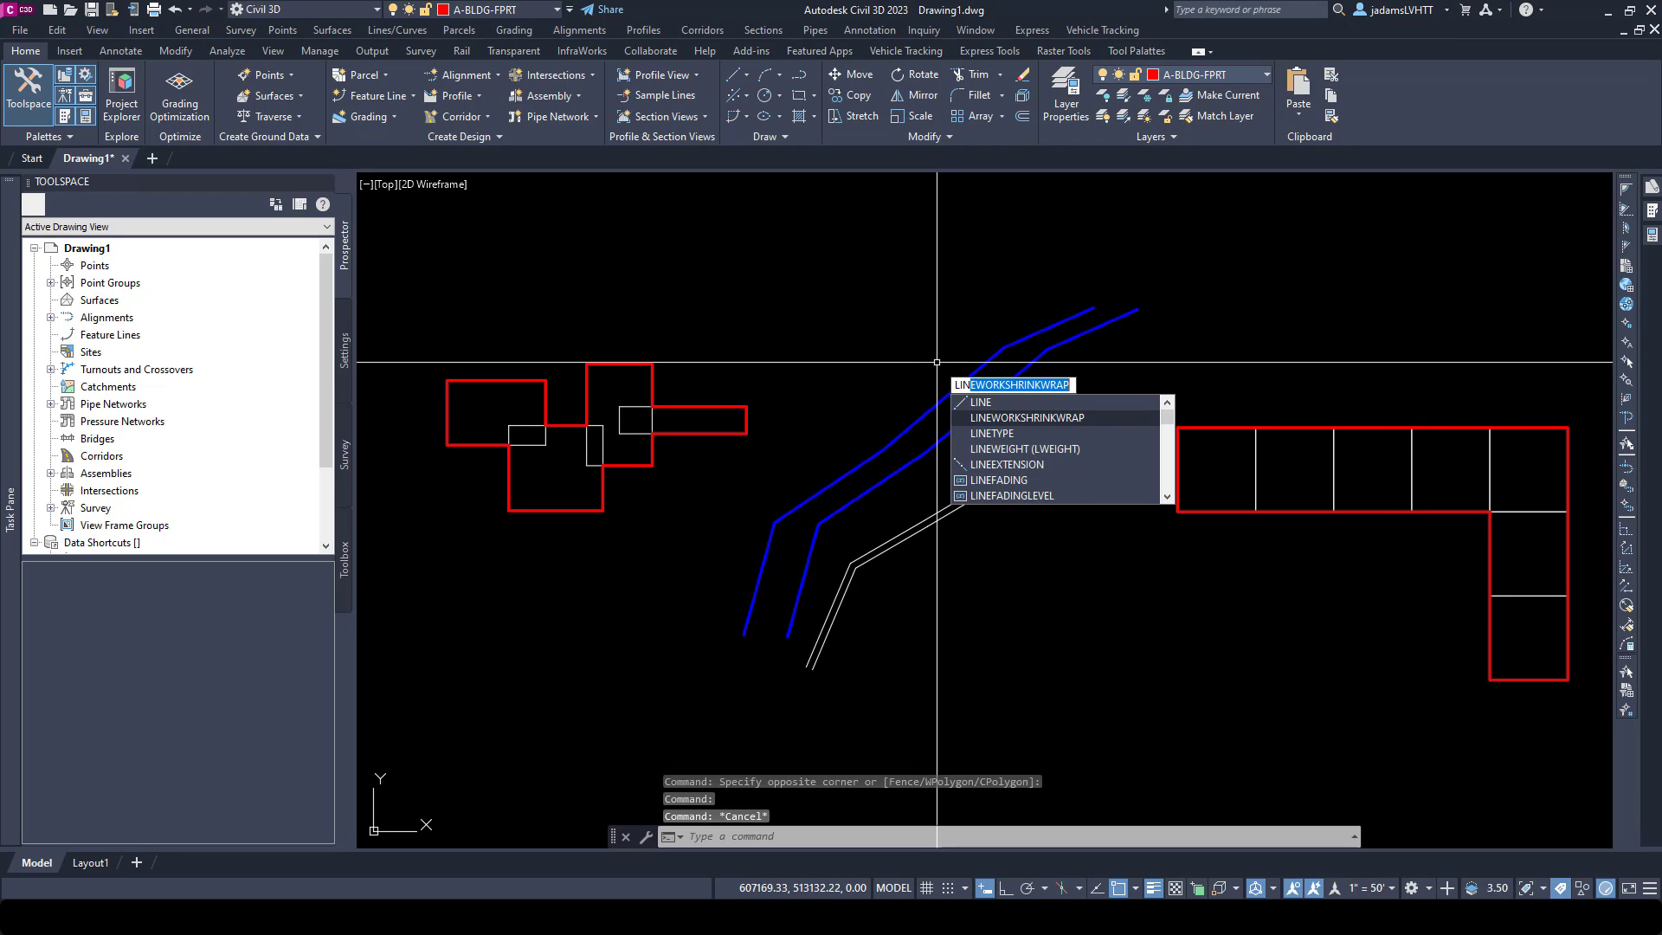
{"action": "key", "text": "Return"}
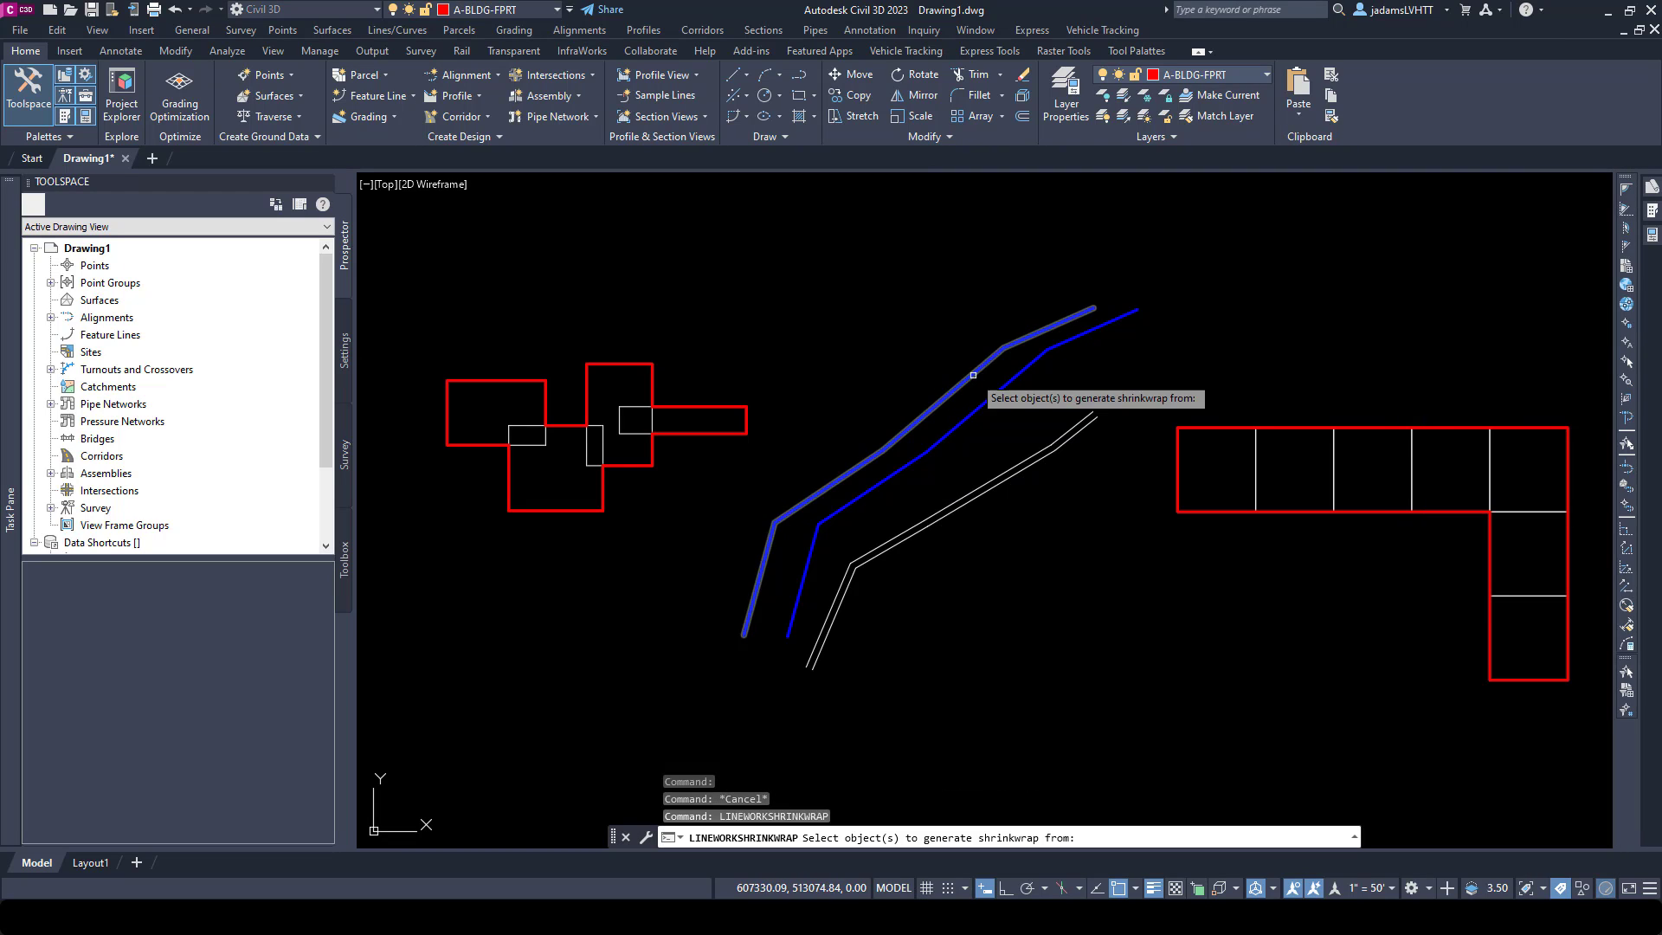
{"action": "left_click", "coordinate": [1007, 402]}
{"action": "left_click", "coordinate": [931, 381]}
{"action": "key", "text": "Return"}
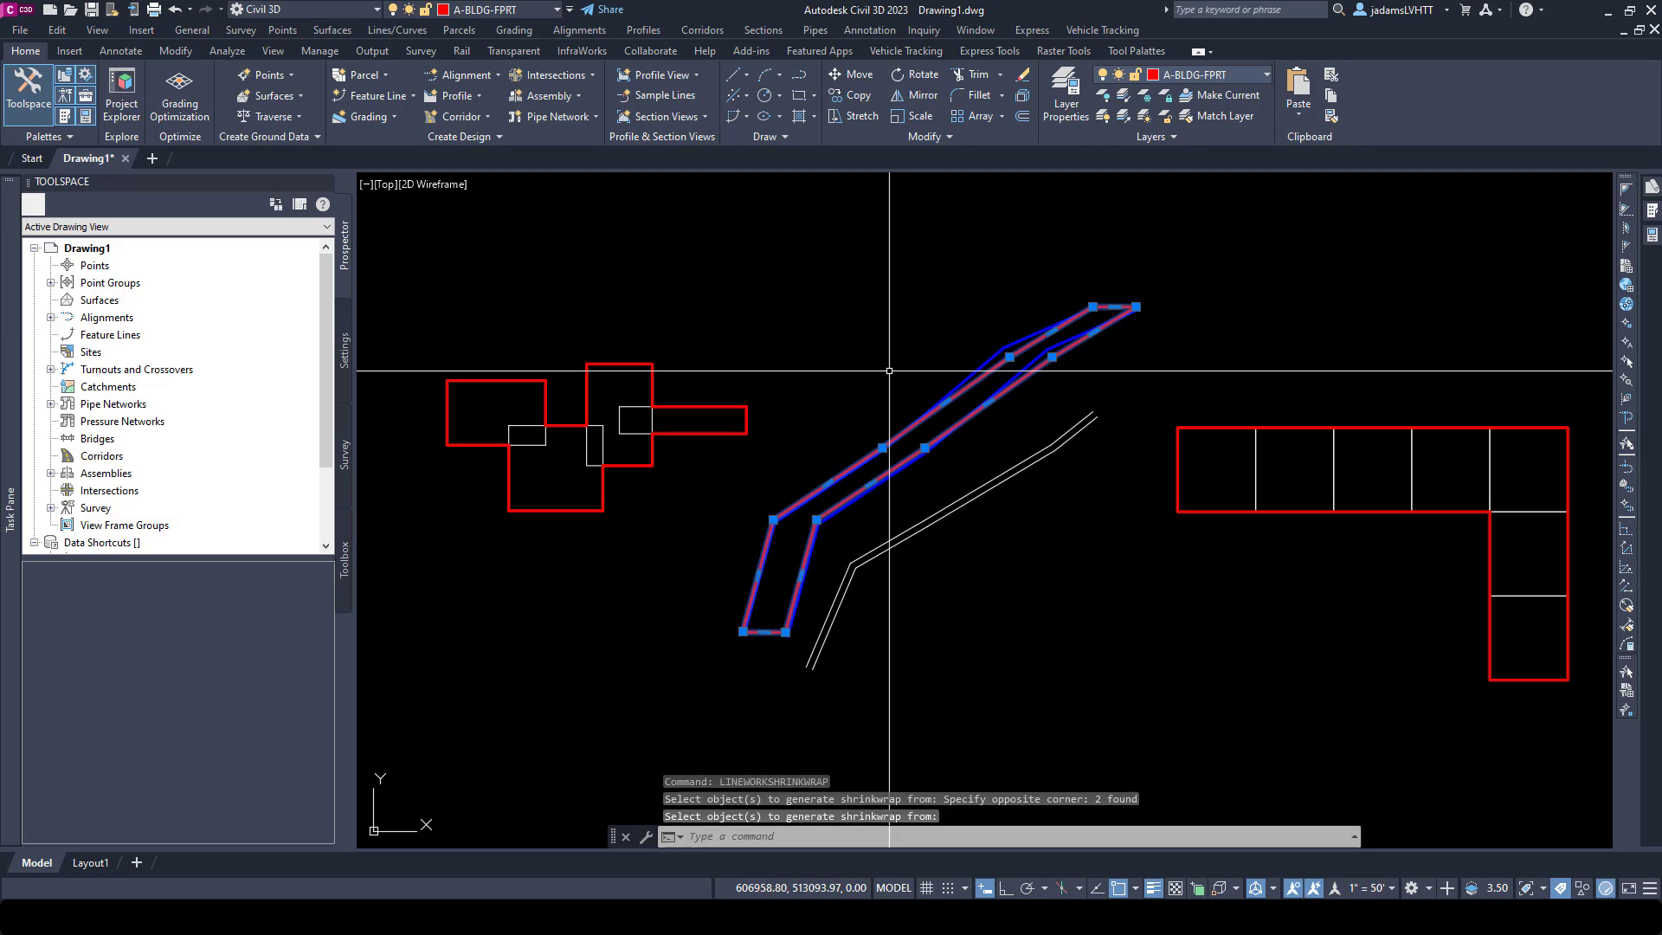
{"action": "key", "text": "Escape"}
{"action": "key", "text": "Escape"}
Select the new shrinkwrap outline and compare its path with the blue 3D polylines from the lower end to the upper bend.
{"action": "scroll", "coordinate": [775, 606], "scroll_direction": "up", "scroll_amount": 6}
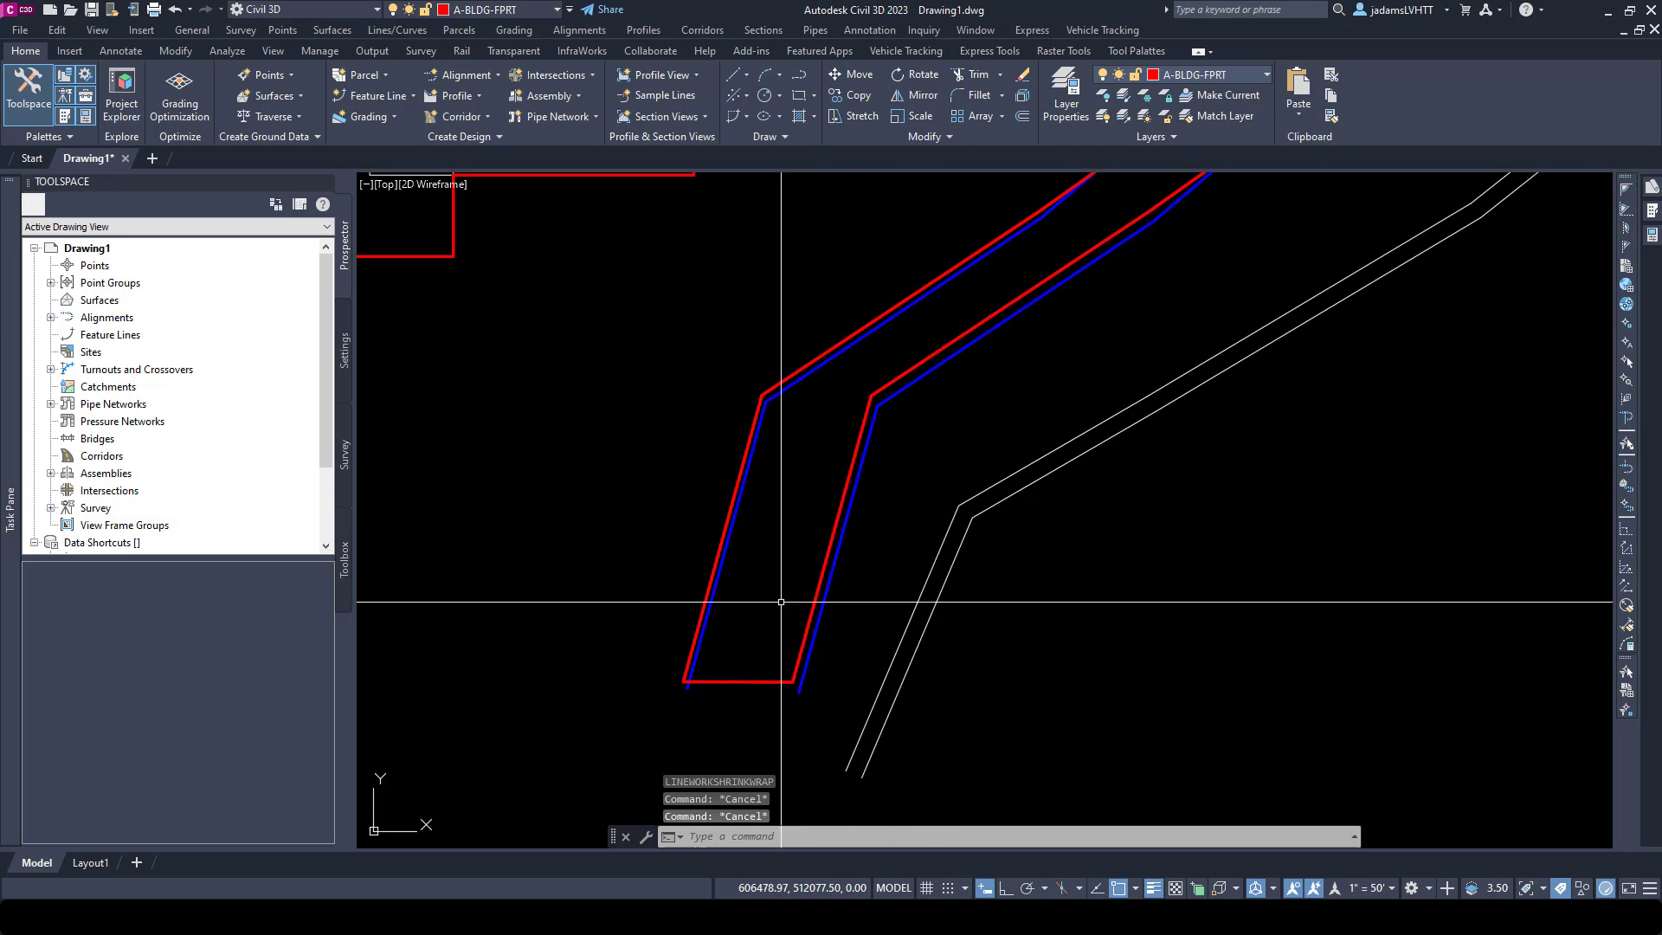
{"action": "left_click", "coordinate": [773, 730]}
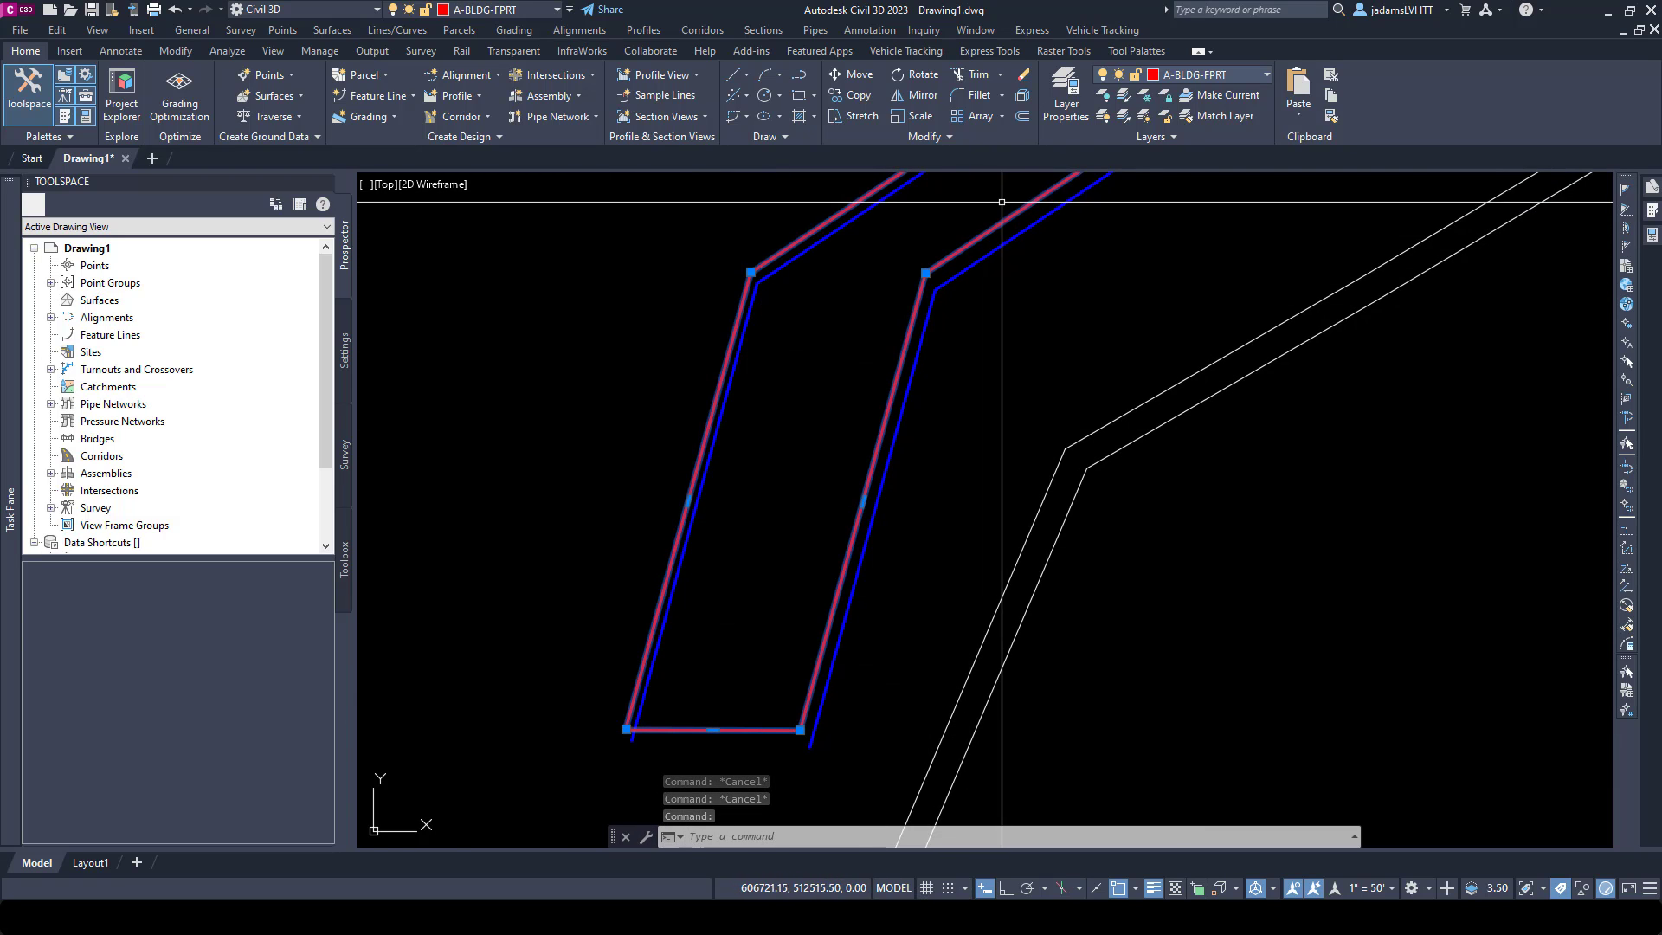
{"action": "middle_click_drag", "start_coordinate": [1001, 201], "coordinate": [651, 613]}
{"action": "scroll", "coordinate": [650, 613], "scroll_direction": "down", "scroll_amount": 1}
{"action": "middle_click_drag", "start_coordinate": [1036, 371], "coordinate": [869, 527]}
{"action": "scroll", "coordinate": [938, 401], "scroll_direction": "up", "scroll_amount": 1}
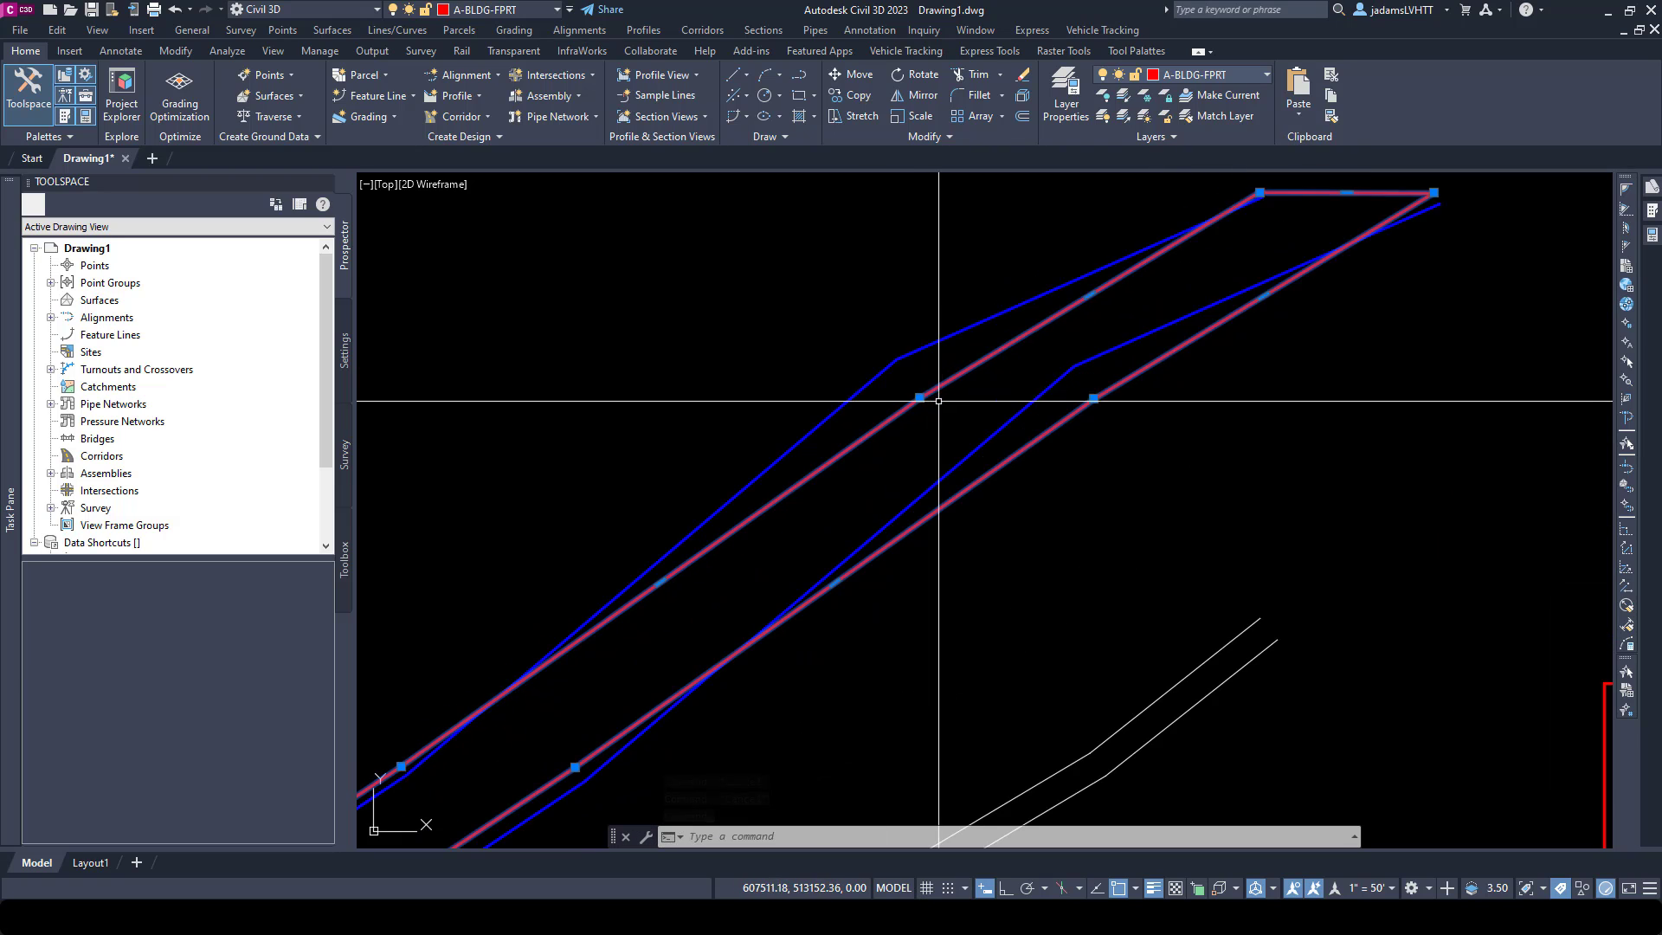
{"action": "scroll", "coordinate": [1016, 369], "scroll_direction": "down", "scroll_amount": 4}
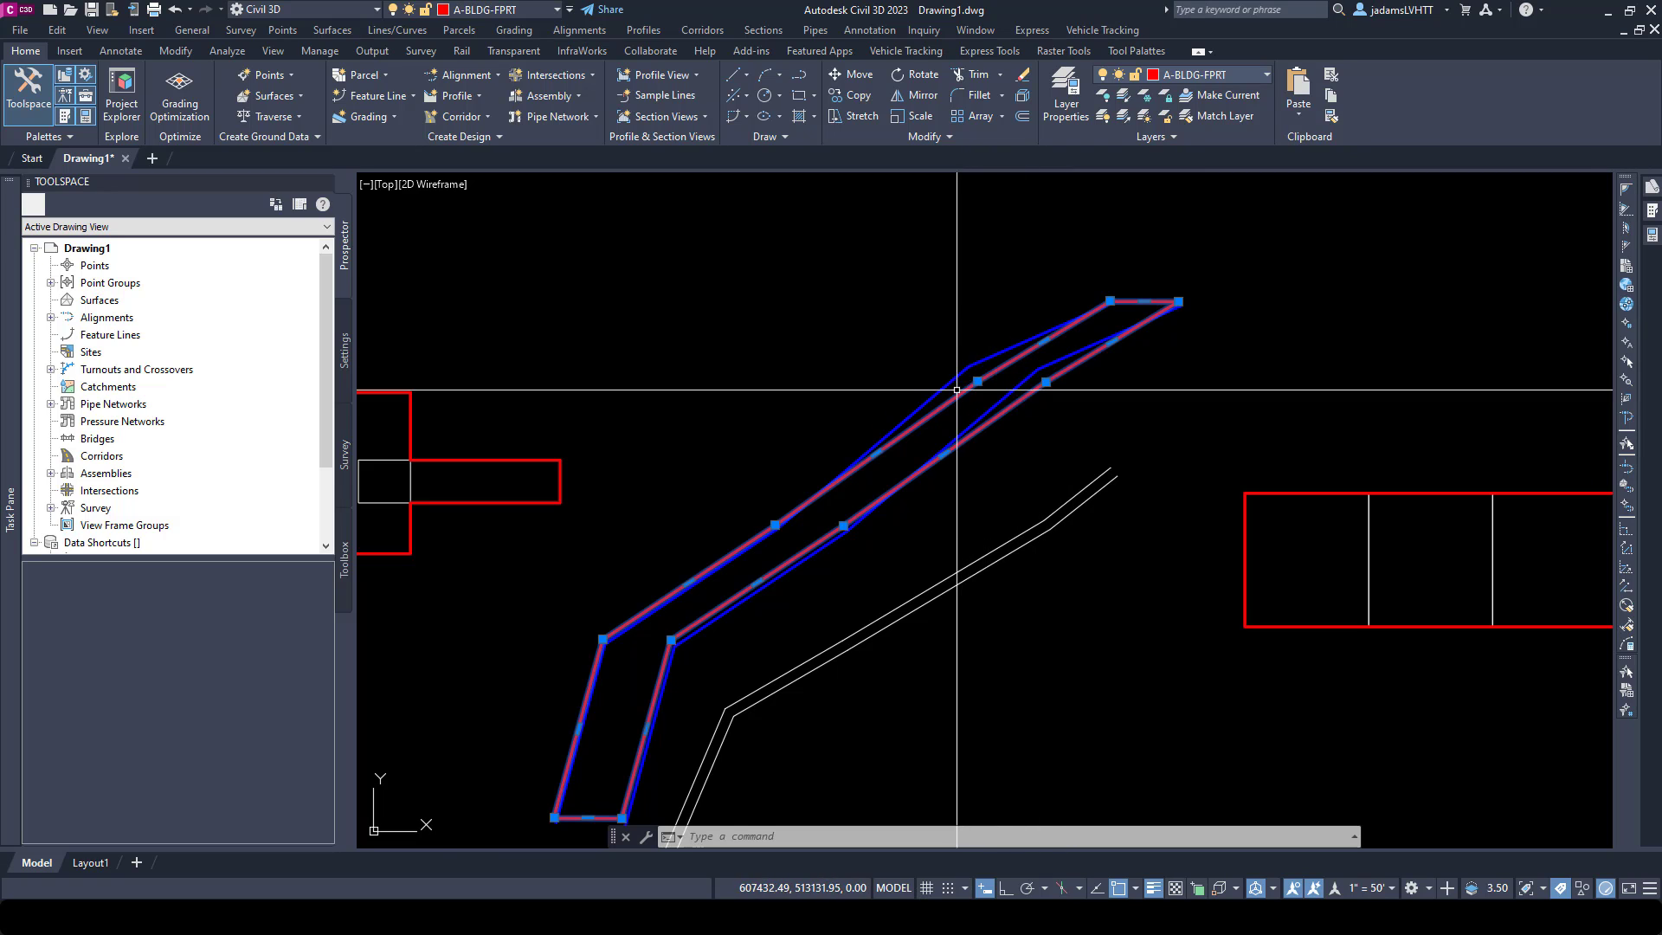
{"action": "scroll", "coordinate": [956, 390], "scroll_direction": "up", "scroll_amount": 4}
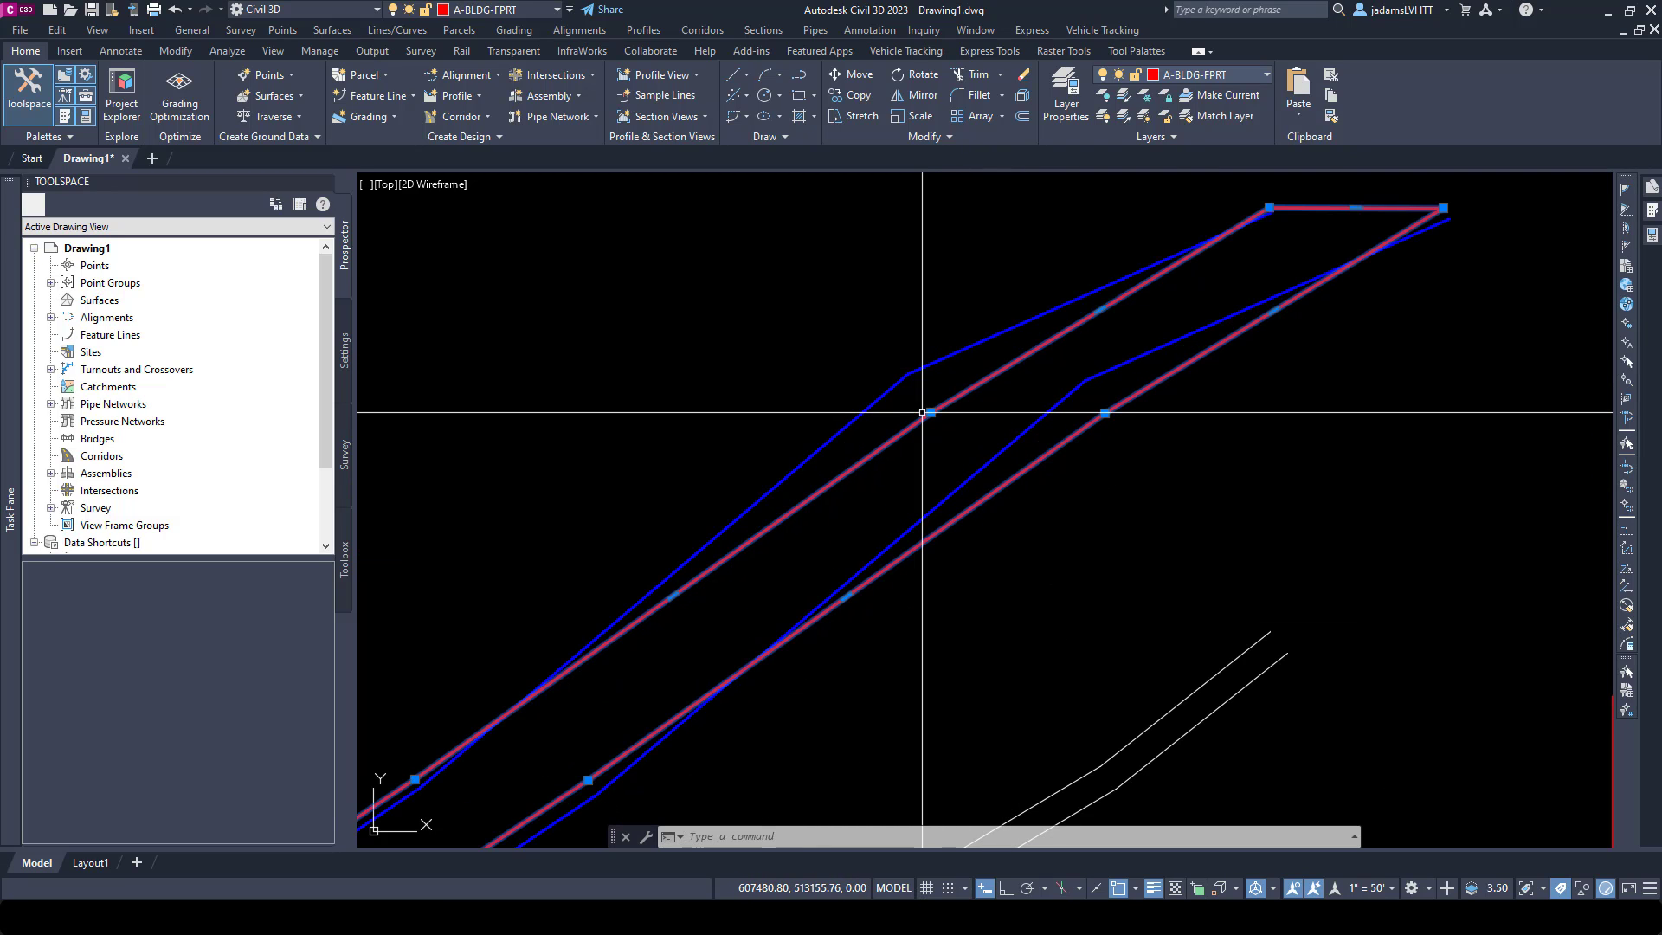
Check the outline's vertices against the polyline corners at the upper bend, leaving the geometry unedited and nothing selected.
{"action": "left_click", "coordinate": [930, 412]}
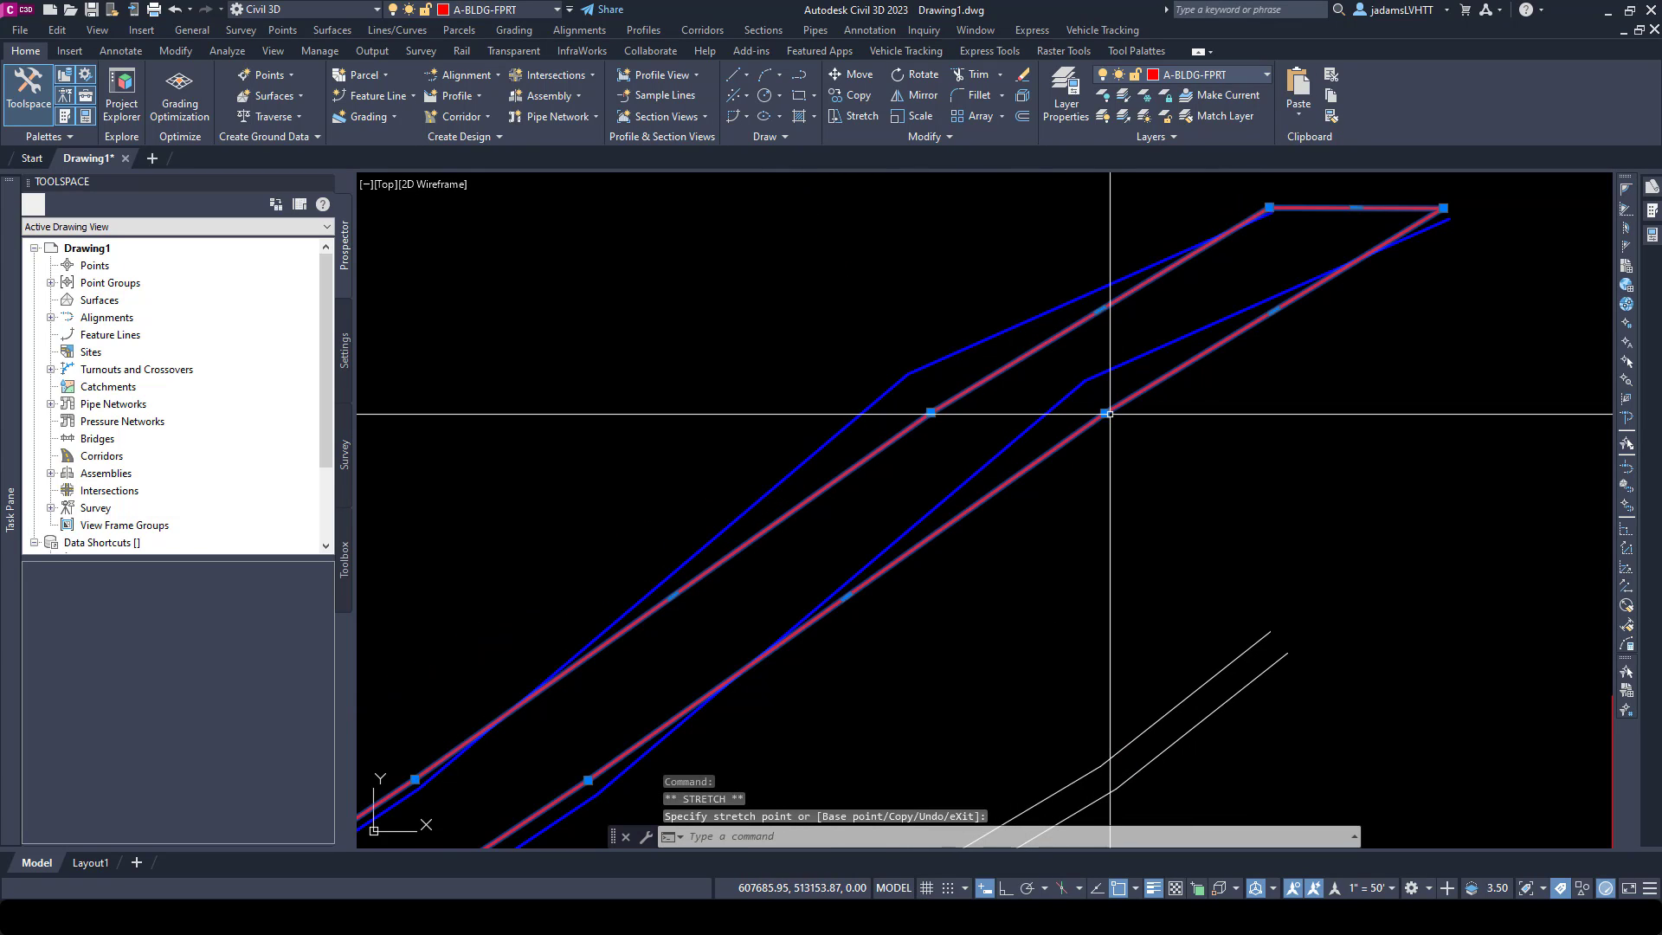
{"action": "key", "text": "Escape"}
{"action": "left_click", "coordinate": [1131, 390]}
{"action": "left_click", "coordinate": [1111, 412]}
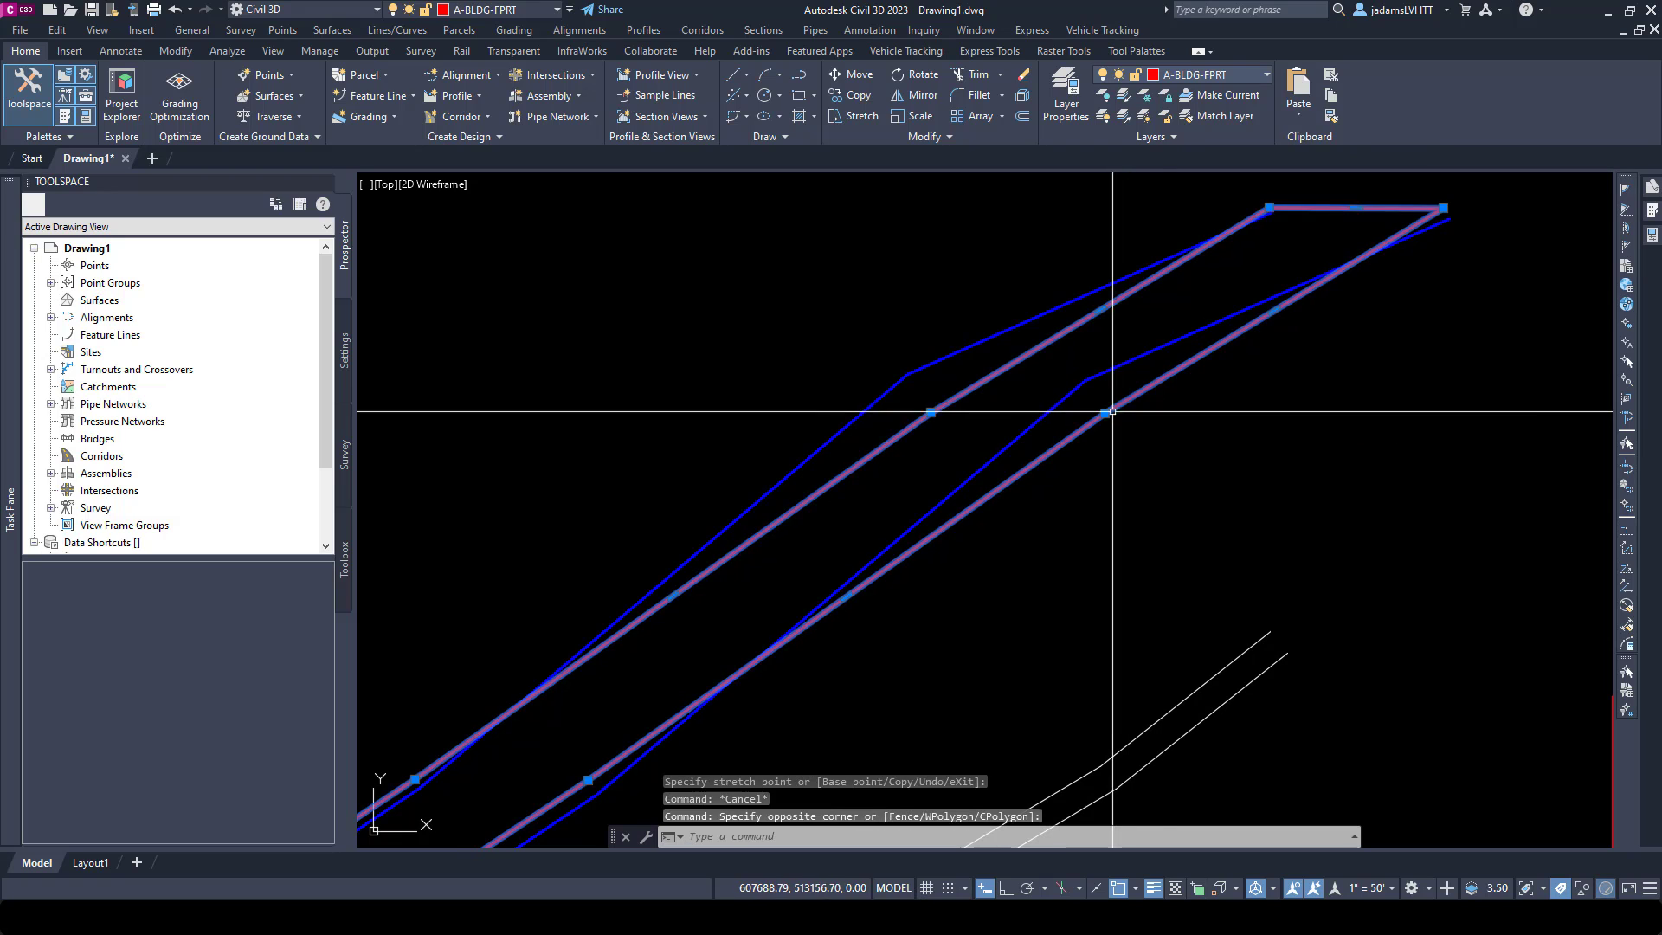
{"action": "scroll", "coordinate": [1183, 328], "scroll_direction": "down", "scroll_amount": 6}
{"action": "scroll", "coordinate": [823, 419], "scroll_direction": "up", "scroll_amount": 2}
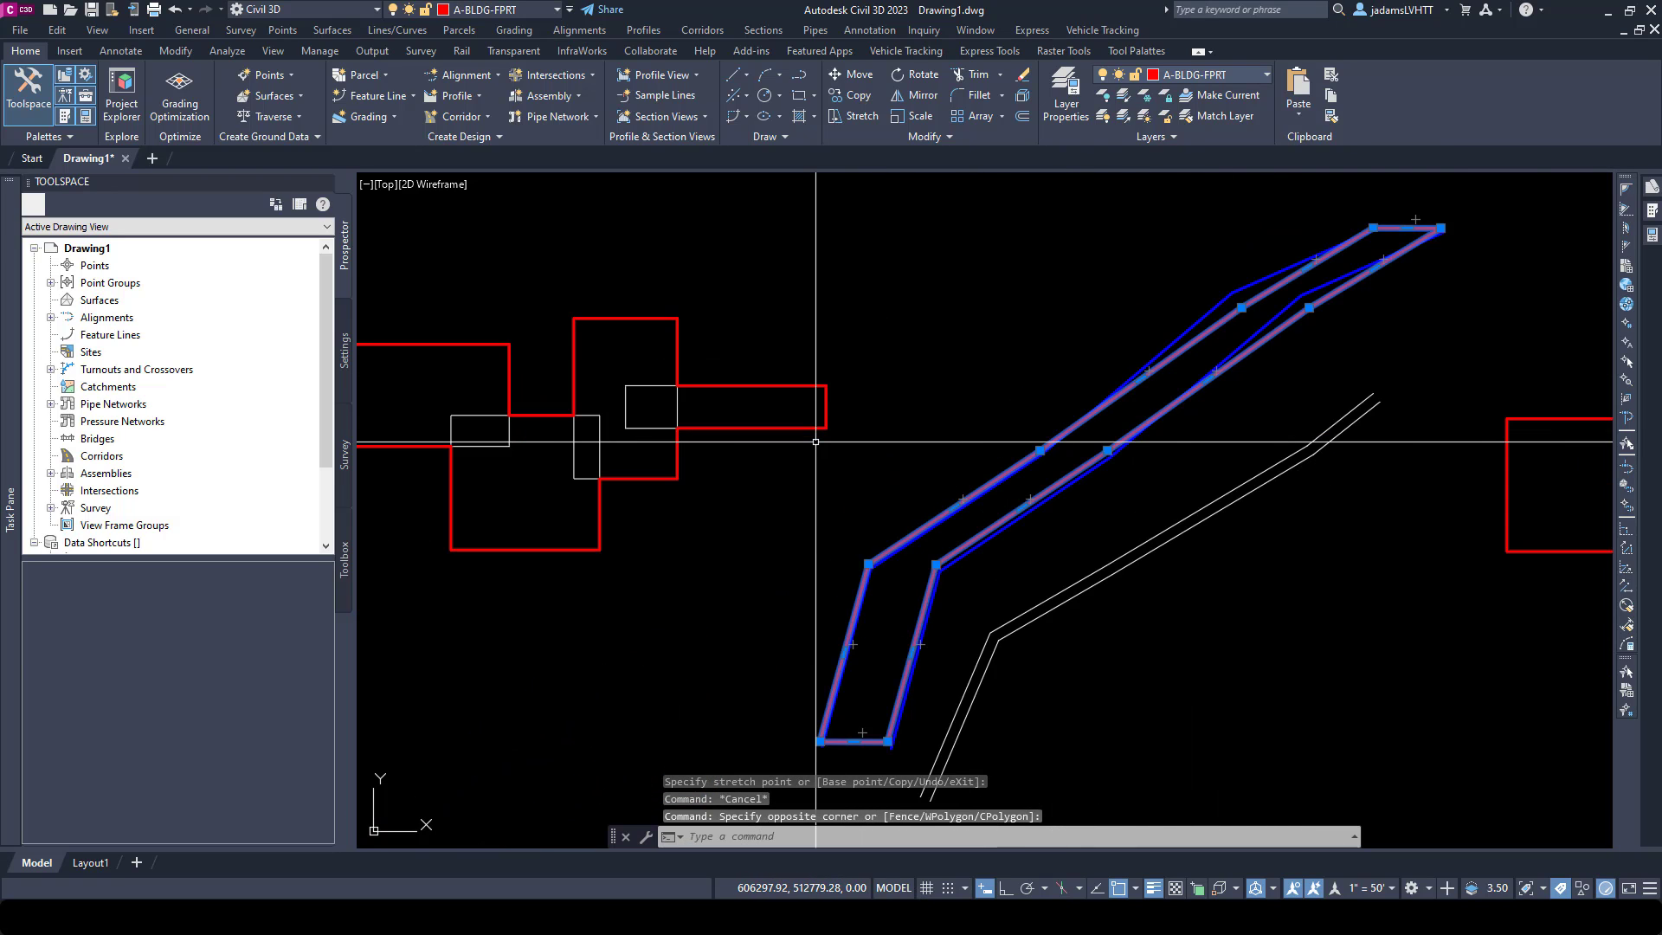
{"action": "scroll", "coordinate": [815, 442], "scroll_direction": "down", "scroll_amount": 2}
{"action": "middle_click_drag", "start_coordinate": [907, 386], "coordinate": [811, 365]}
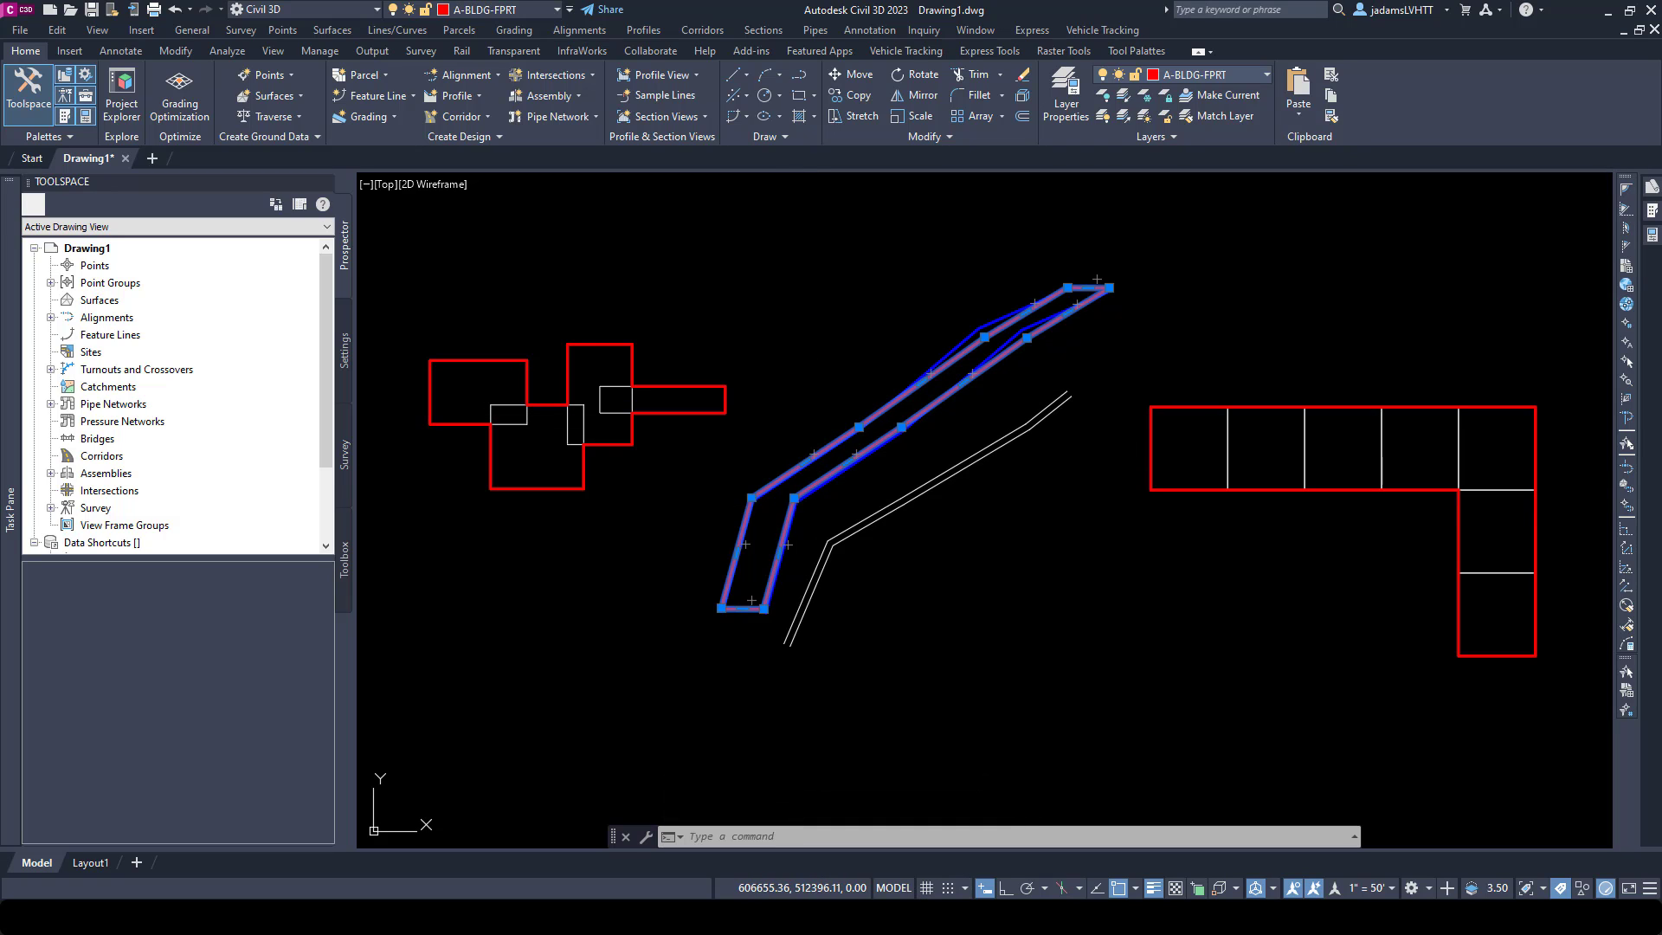
{"action": "key", "text": "Escape"}
{"action": "key", "text": "Escape"}
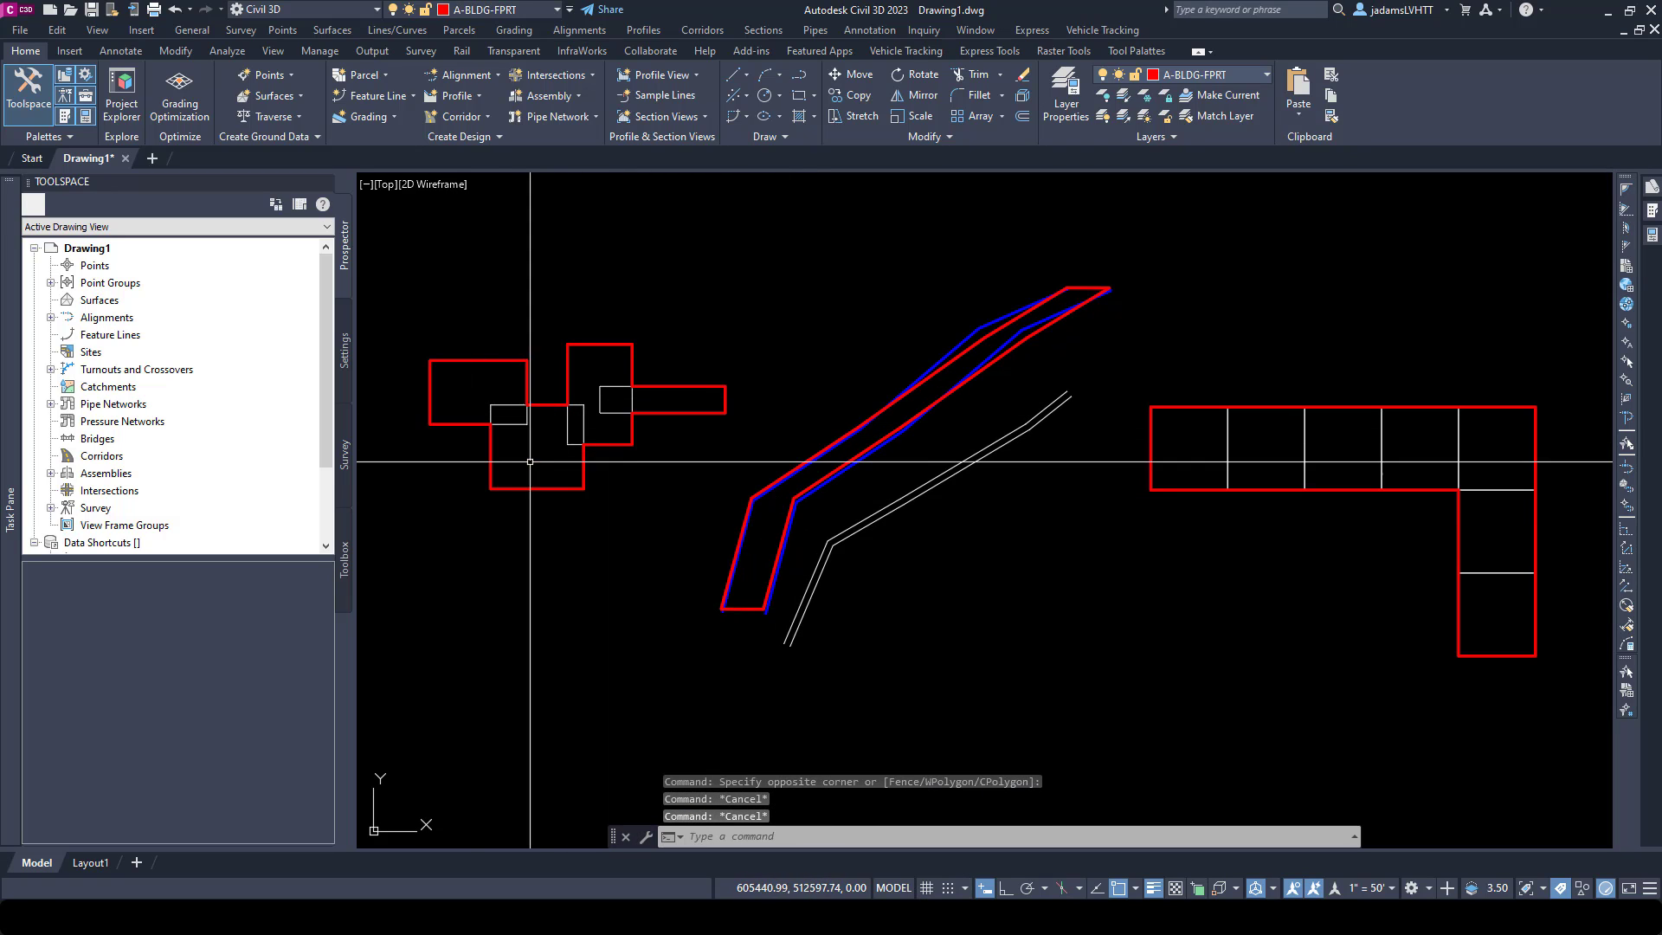
Draw a rectangle about 535 units wide below the overlapping rectangles and a smaller one, about 290 by 180 units, inside it.
{"action": "scroll", "coordinate": [517, 536], "scroll_direction": "up", "scroll_amount": 4}
{"action": "key", "text": "Escape"}
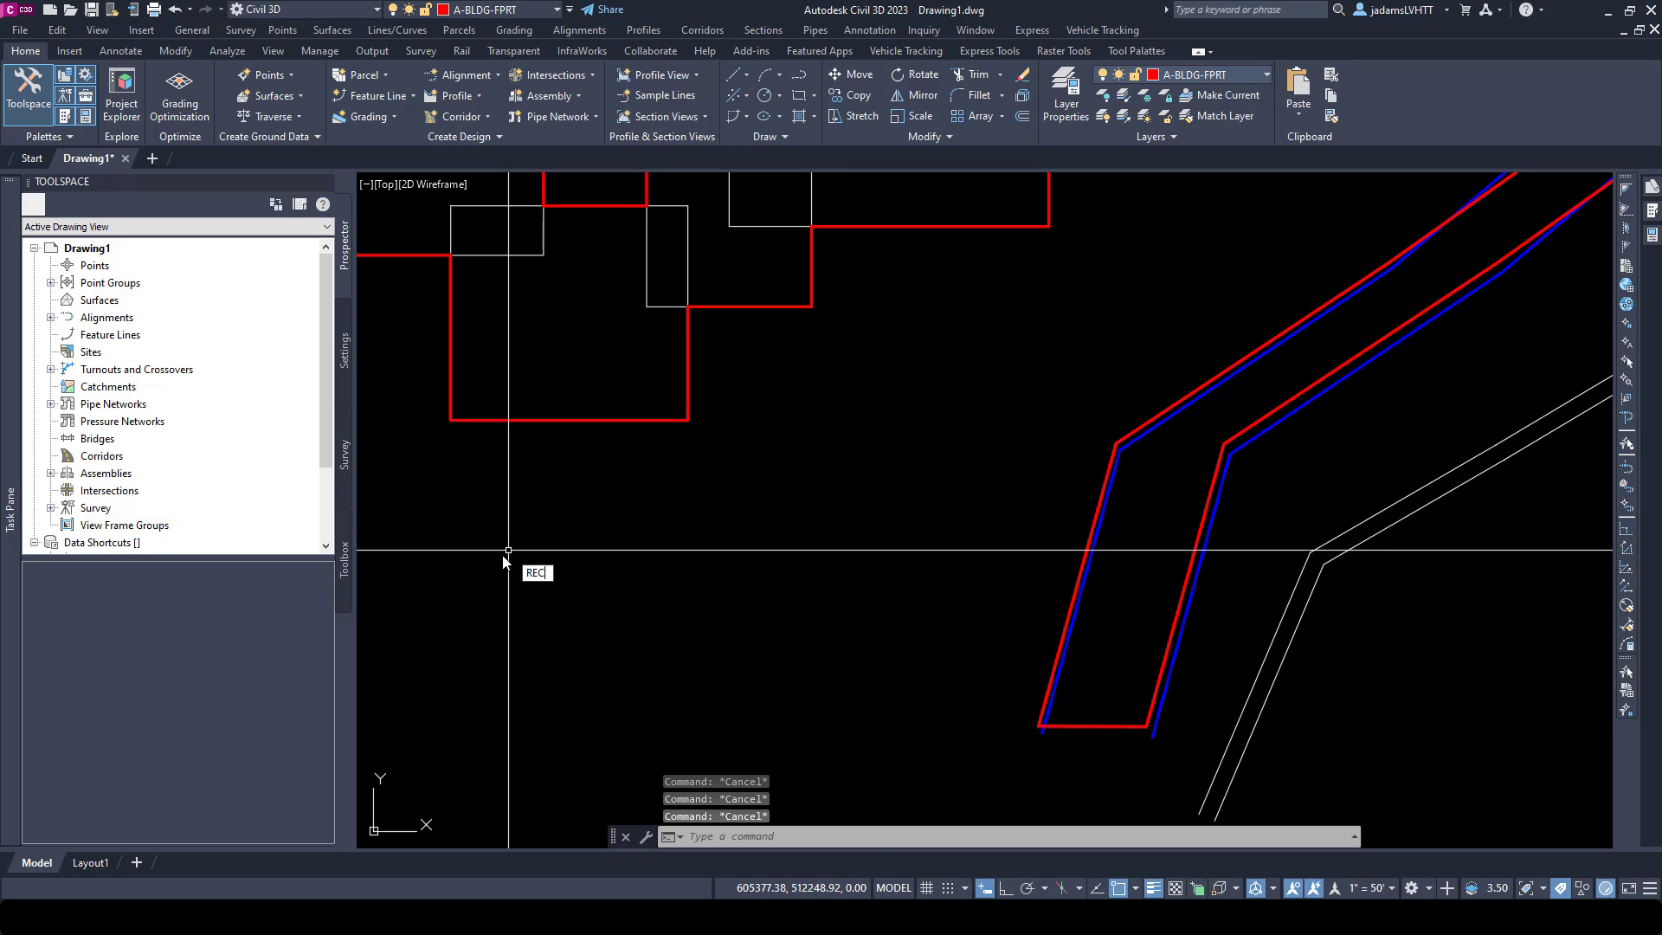
{"action": "key", "text": "Return"}
{"action": "left_click", "coordinate": [530, 533]}
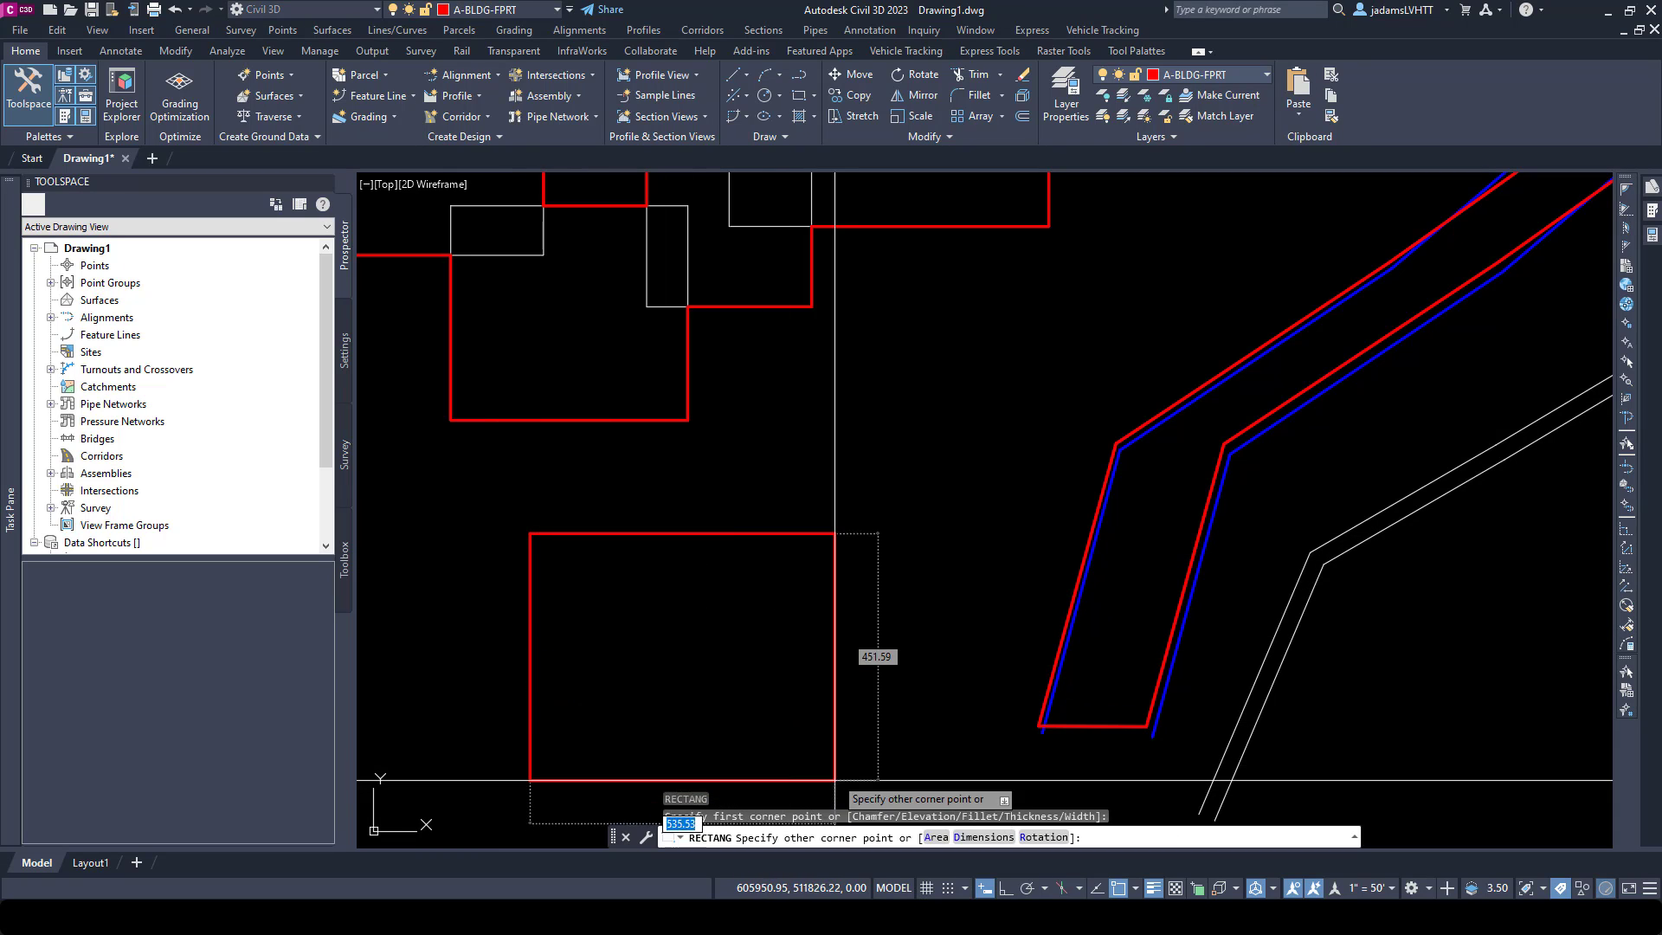
{"action": "left_click", "coordinate": [834, 761]}
{"action": "key", "text": "Return"}
{"action": "left_click", "coordinate": [599, 587]}
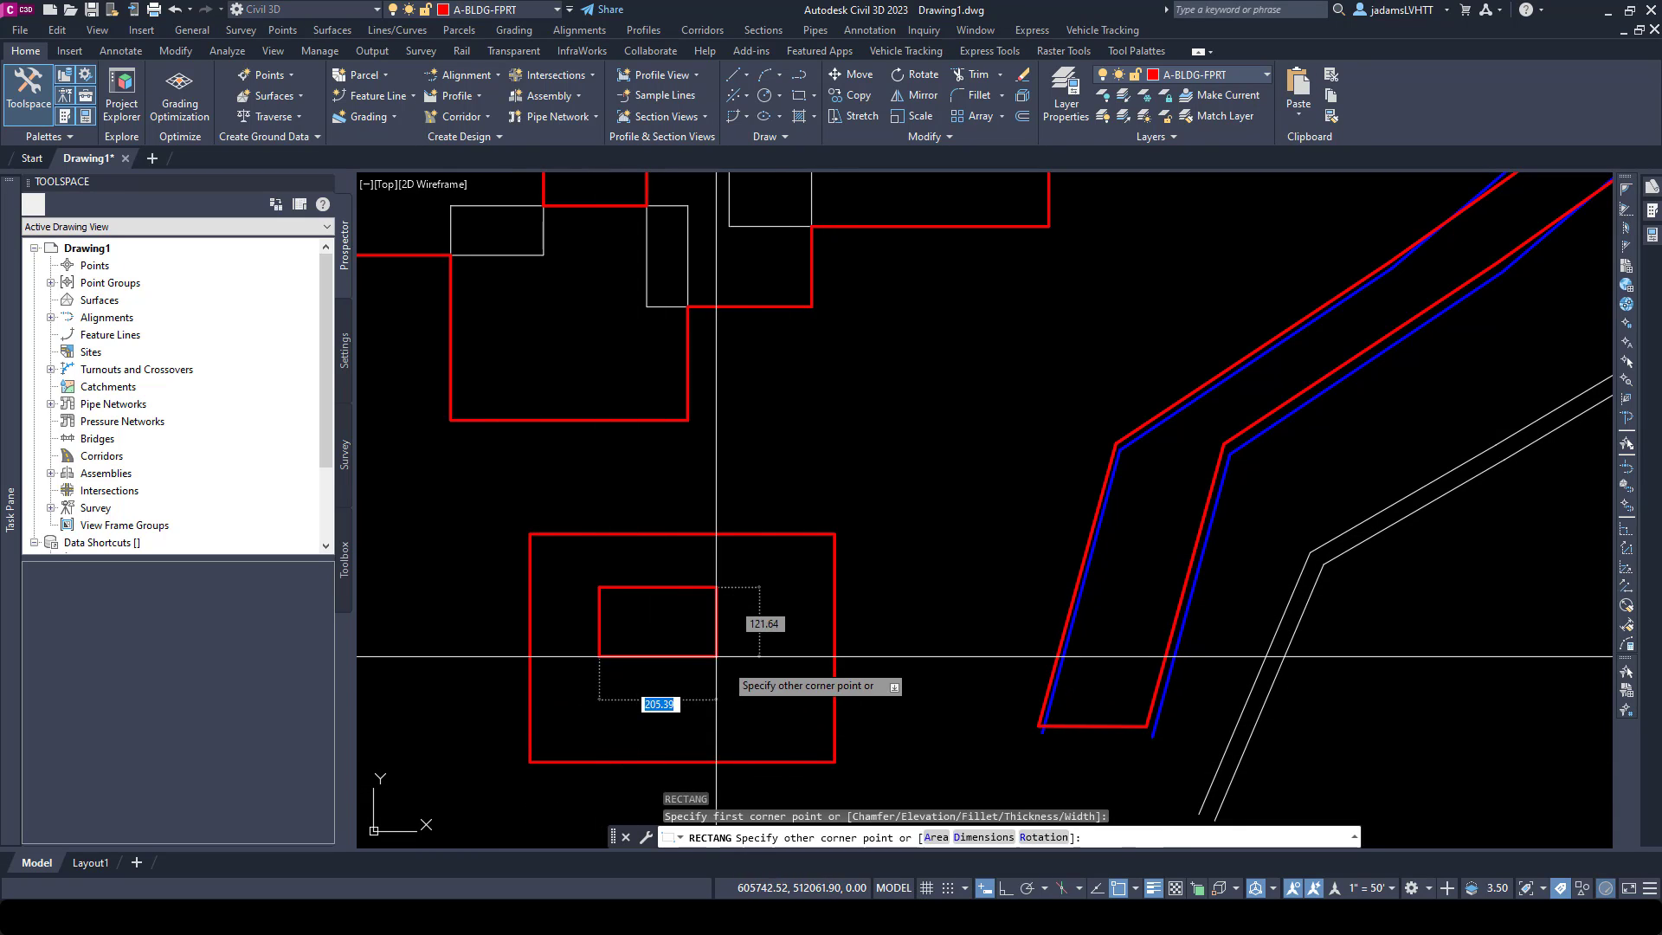
{"action": "left_click", "coordinate": [764, 690]}
{"action": "key", "text": "Return"}
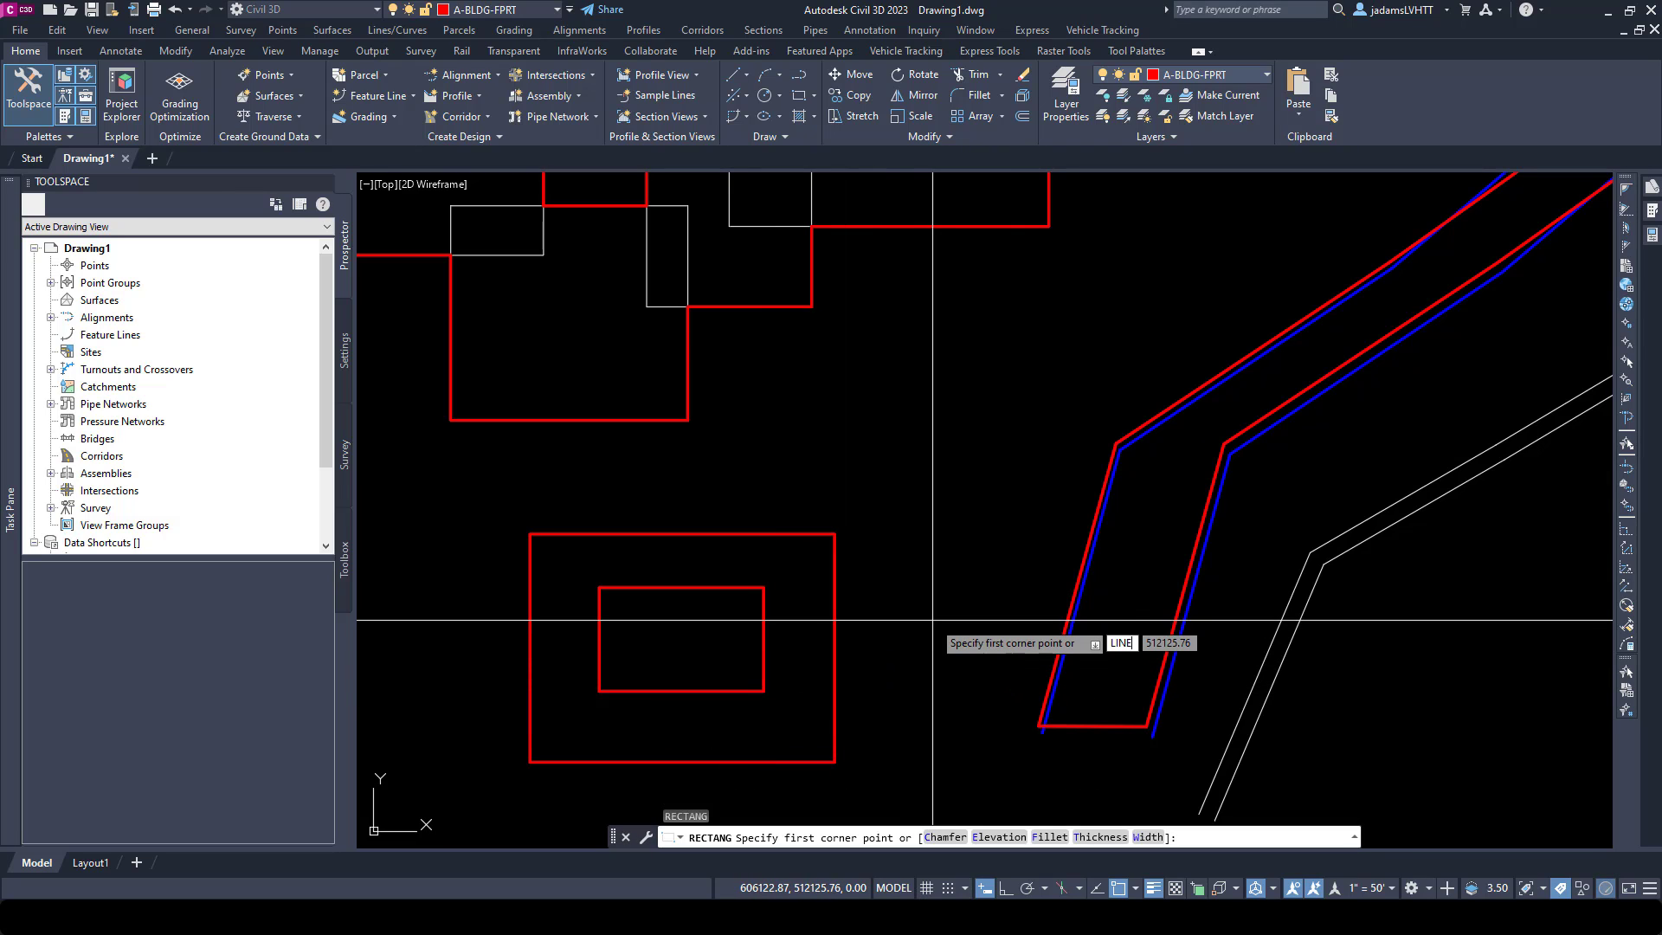
{"action": "key", "text": "Escape"}
{"action": "key", "text": "Escape"}
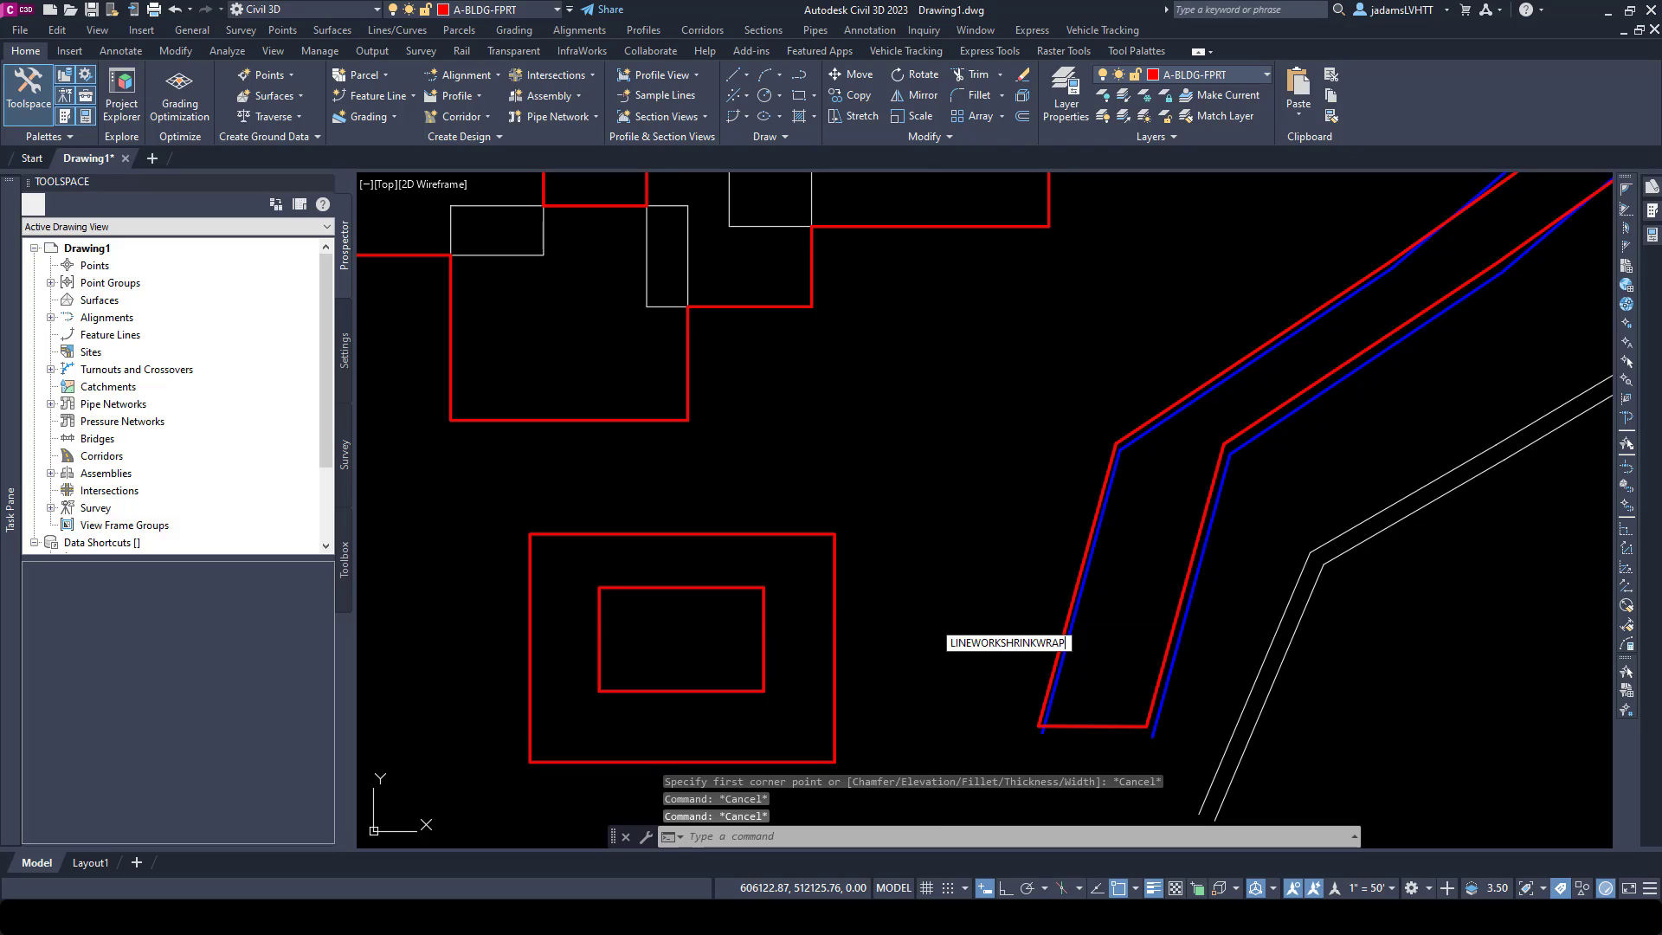
Generate a linework shrinkwrap from the two nested rectangles and end the command.
{"action": "key", "text": "Return"}
{"action": "left_click", "coordinate": [826, 482]}
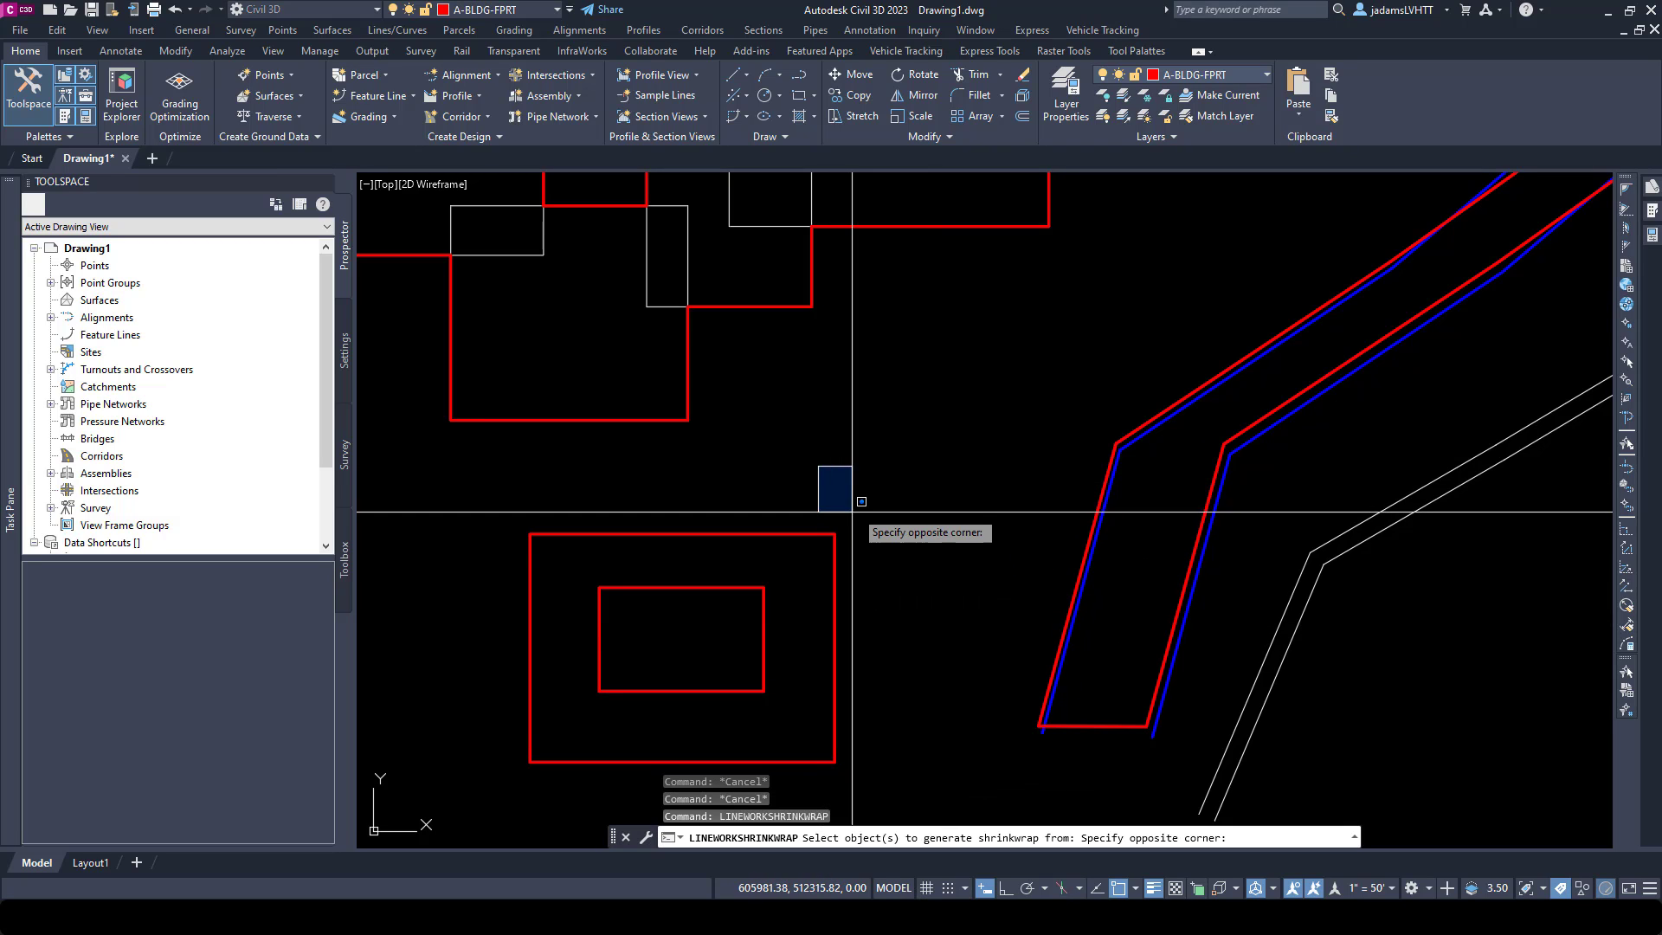
{"action": "left_click", "coordinate": [838, 490]}
{"action": "left_click", "coordinate": [864, 495]}
{"action": "left_click", "coordinate": [711, 634]}
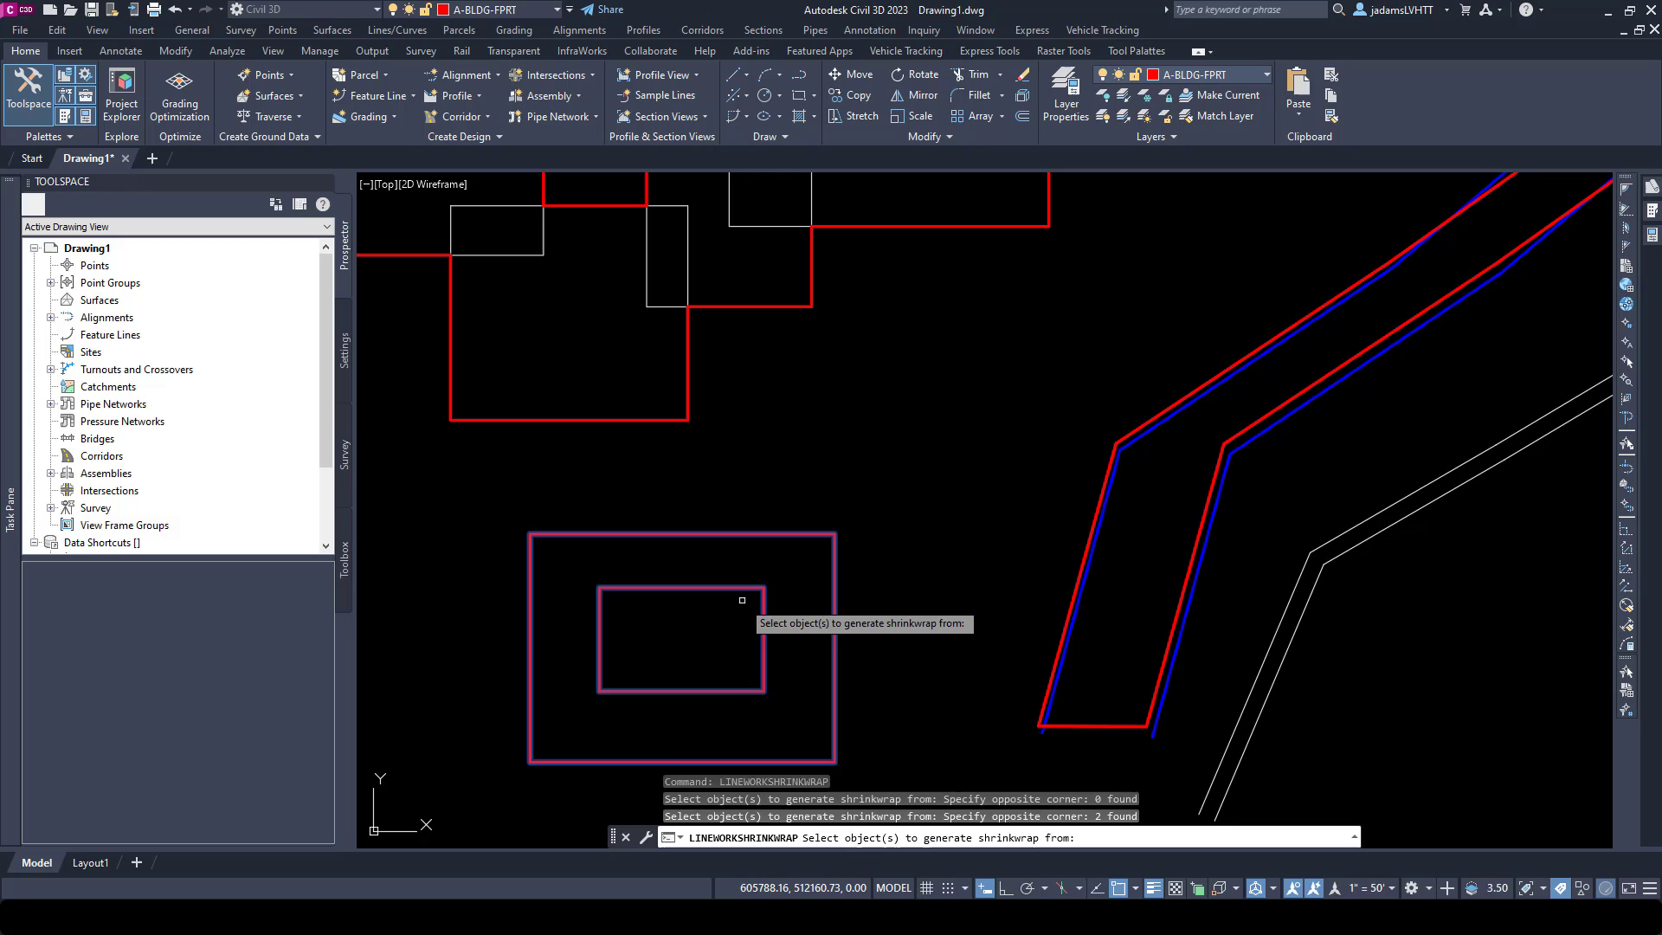
{"action": "key", "text": "Escape"}
{"action": "key", "text": "Escape"}
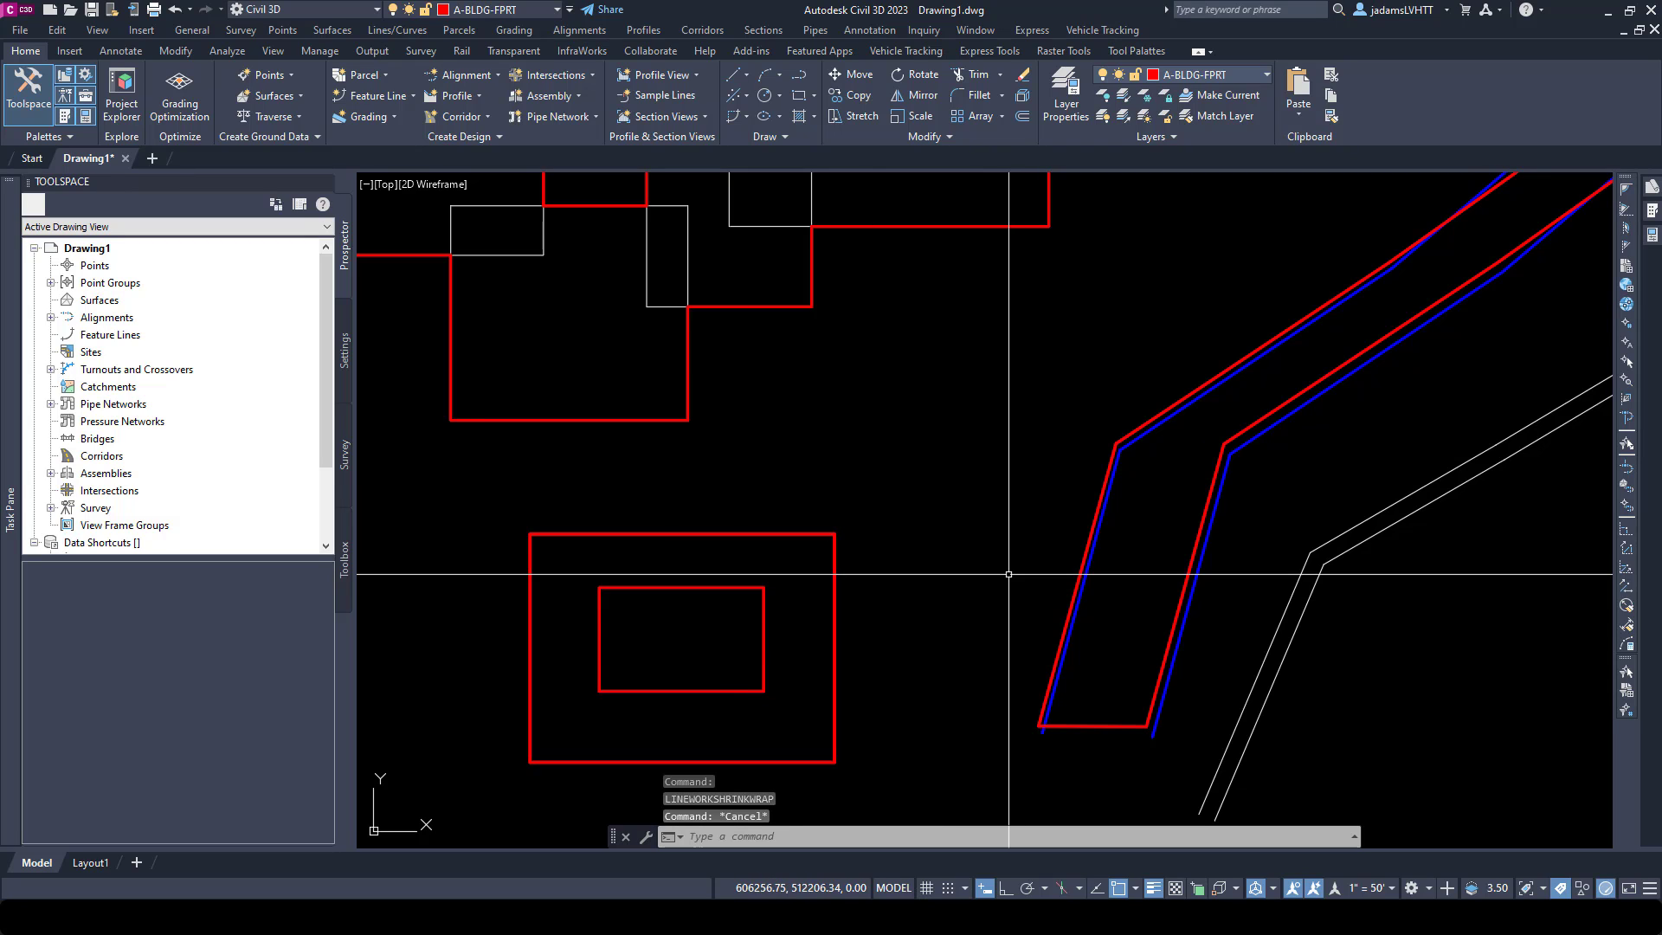
Examine the shrinkwrap result on the nested rectangles, selecting the inner rectangle briefly, and compare it with the overlapping rectangles.
{"action": "key", "text": "Escape"}
{"action": "key", "text": "Escape"}
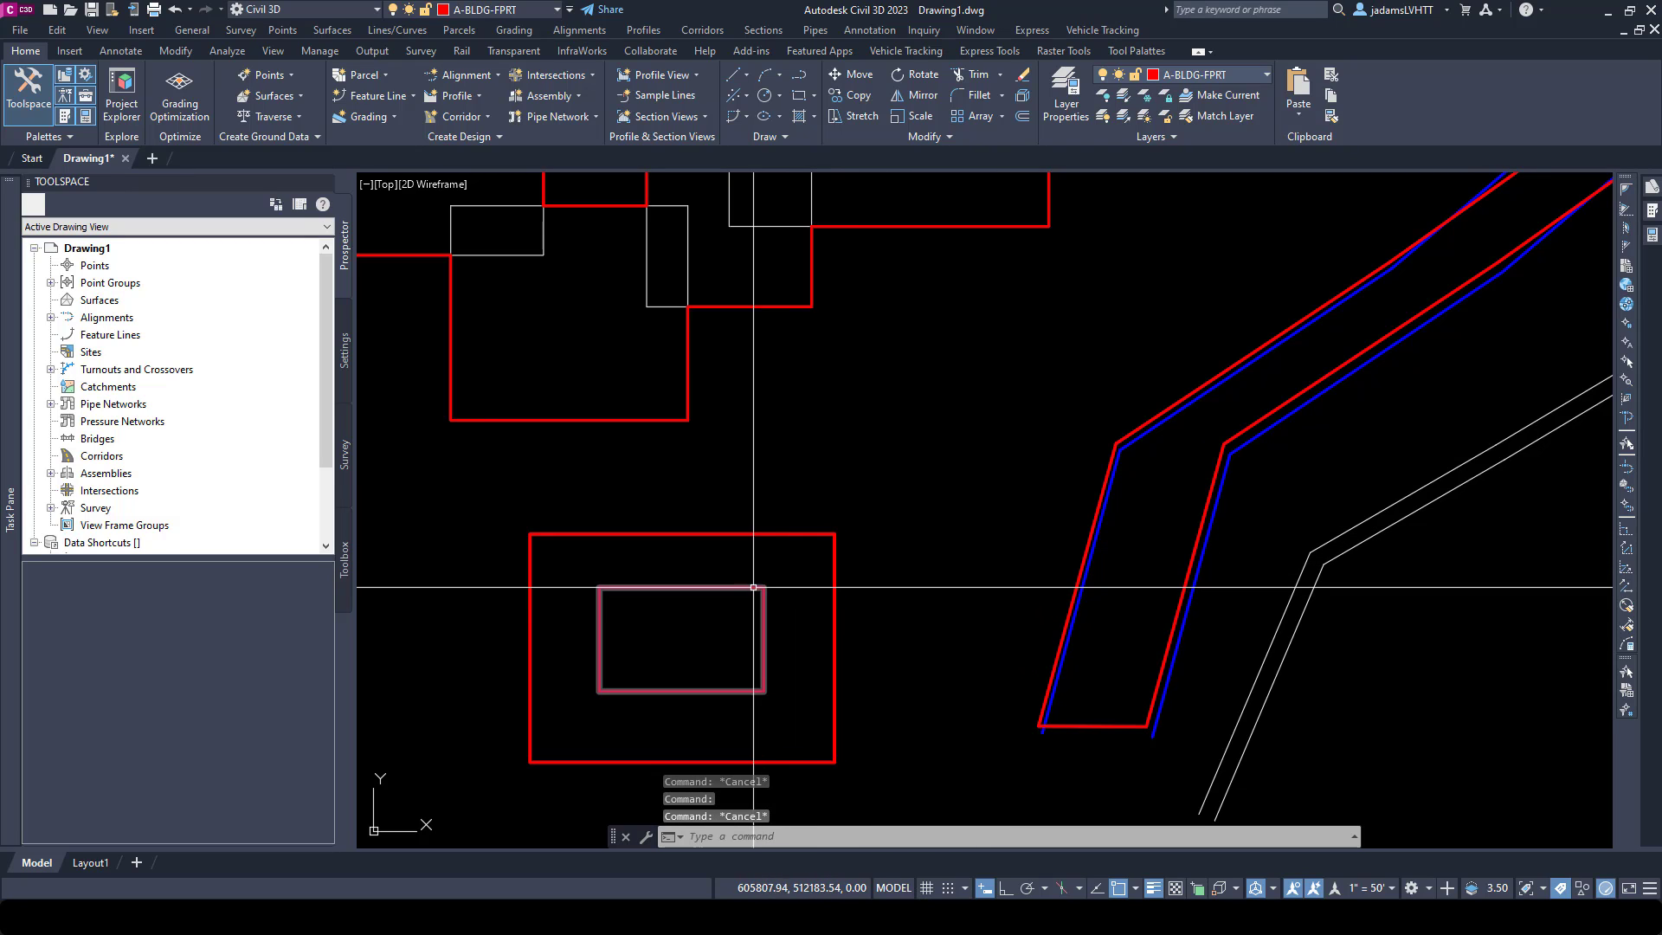
{"action": "left_click", "coordinate": [753, 588]}
{"action": "key", "text": "Escape"}
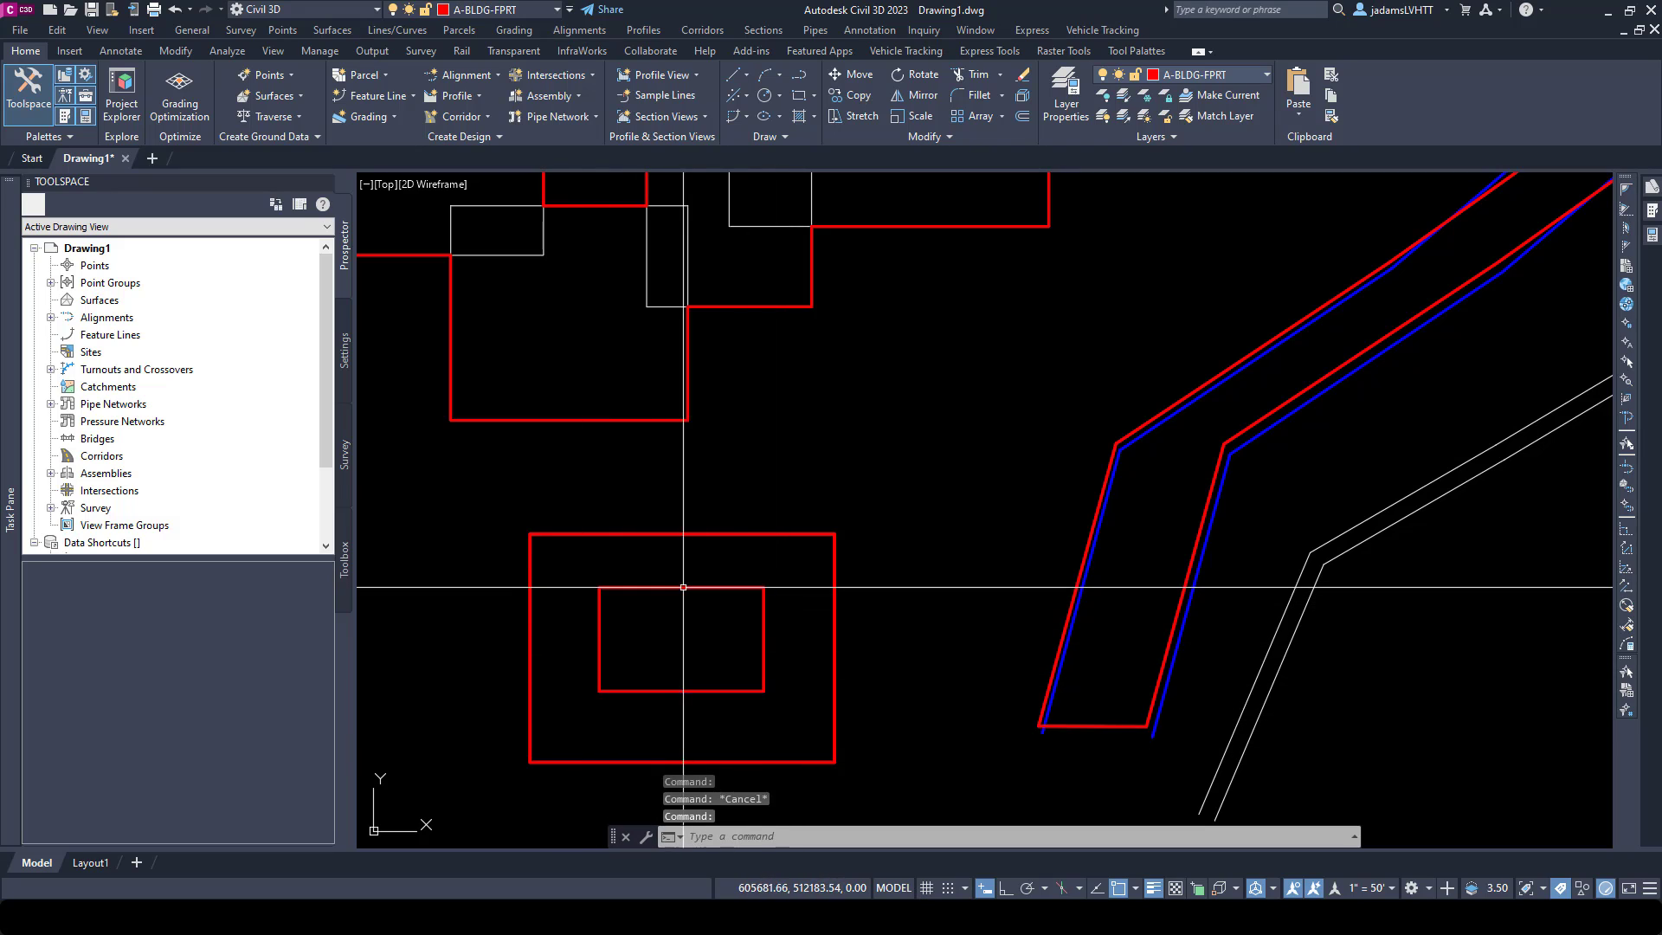
{"action": "key", "text": "Escape"}
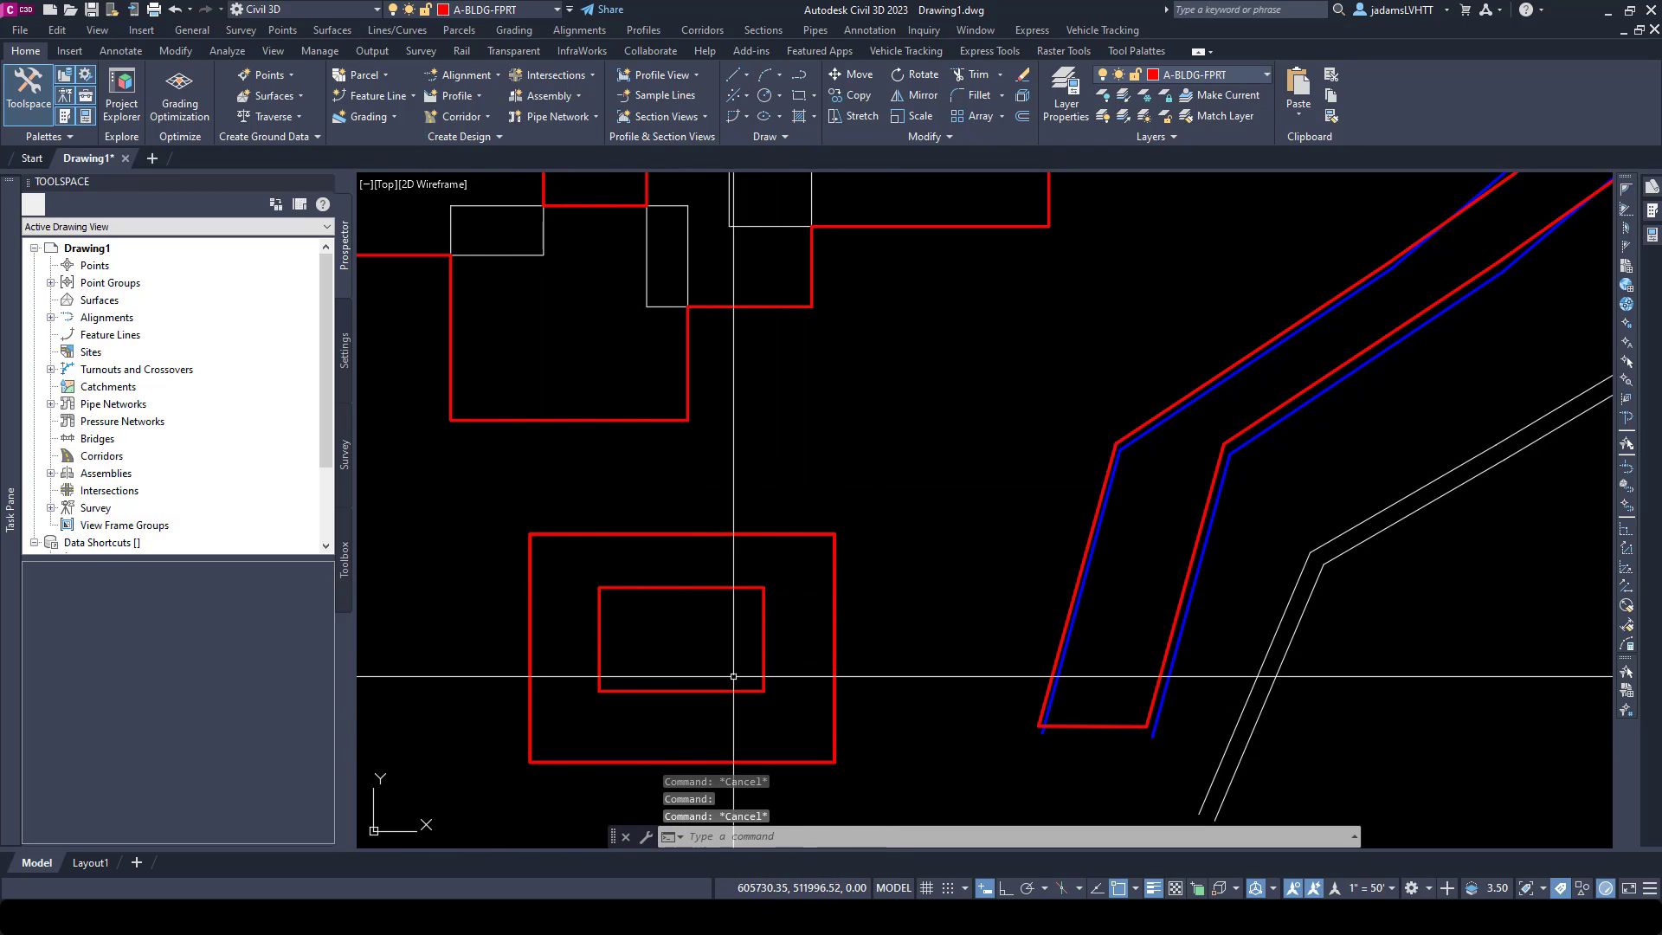
{"action": "middle_click_drag", "start_coordinate": [720, 579], "coordinate": [821, 430]}
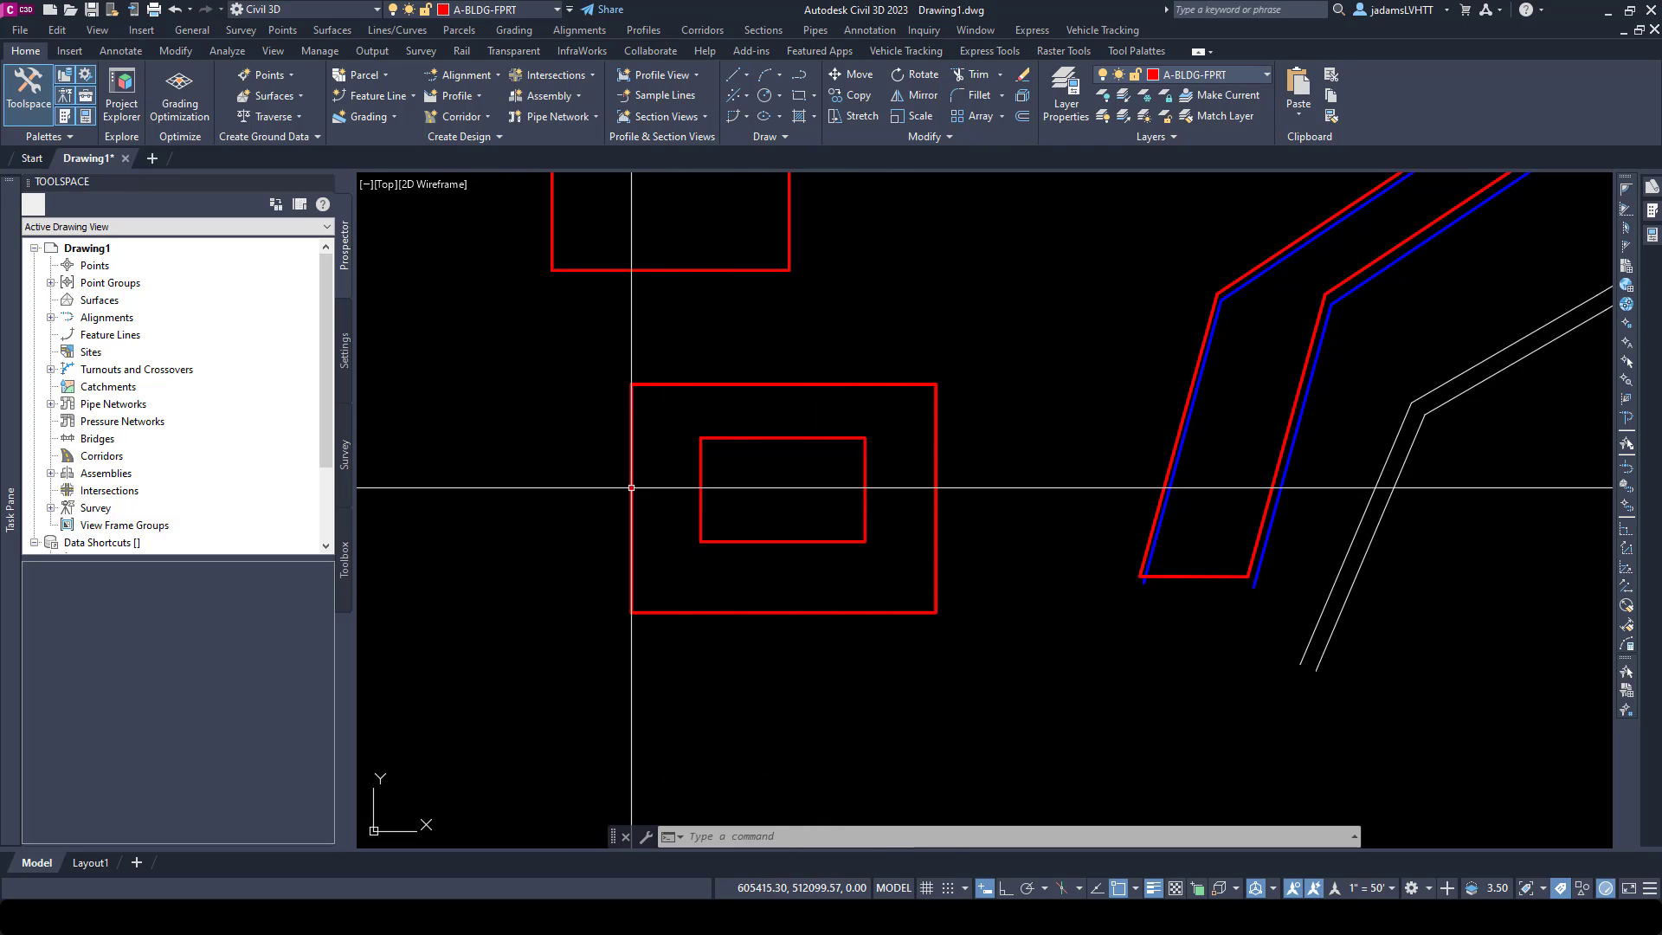
{"action": "scroll", "coordinate": [824, 459], "scroll_direction": "down", "scroll_amount": 4}
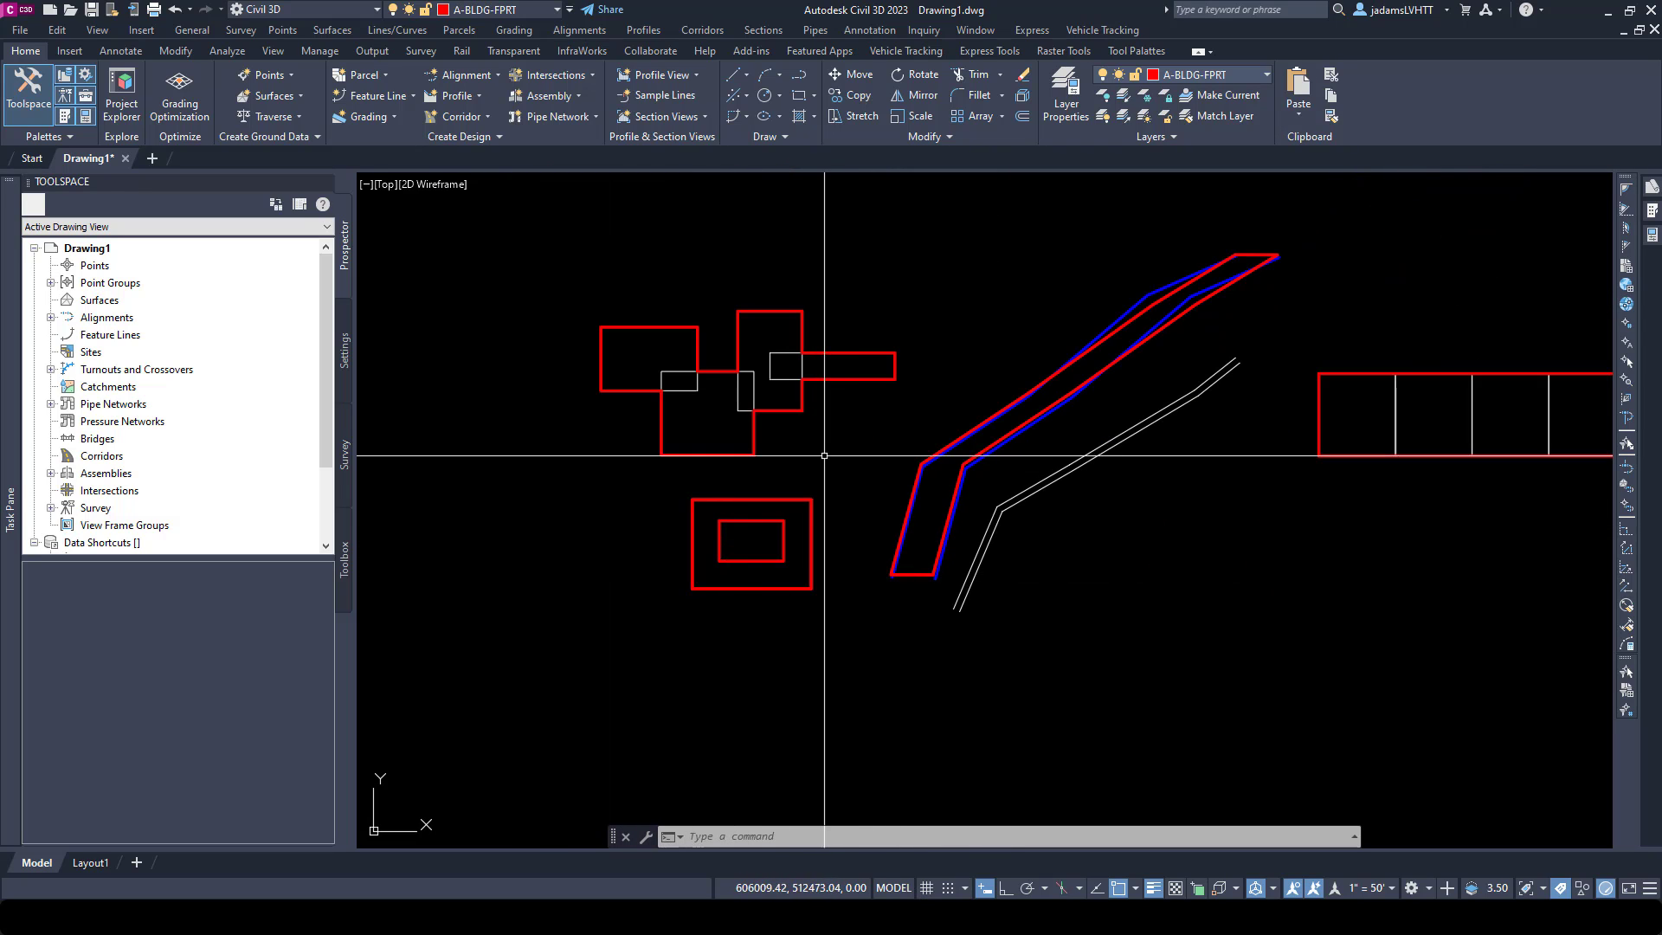
{"action": "scroll", "coordinate": [830, 427], "scroll_direction": "up", "scroll_amount": 2}
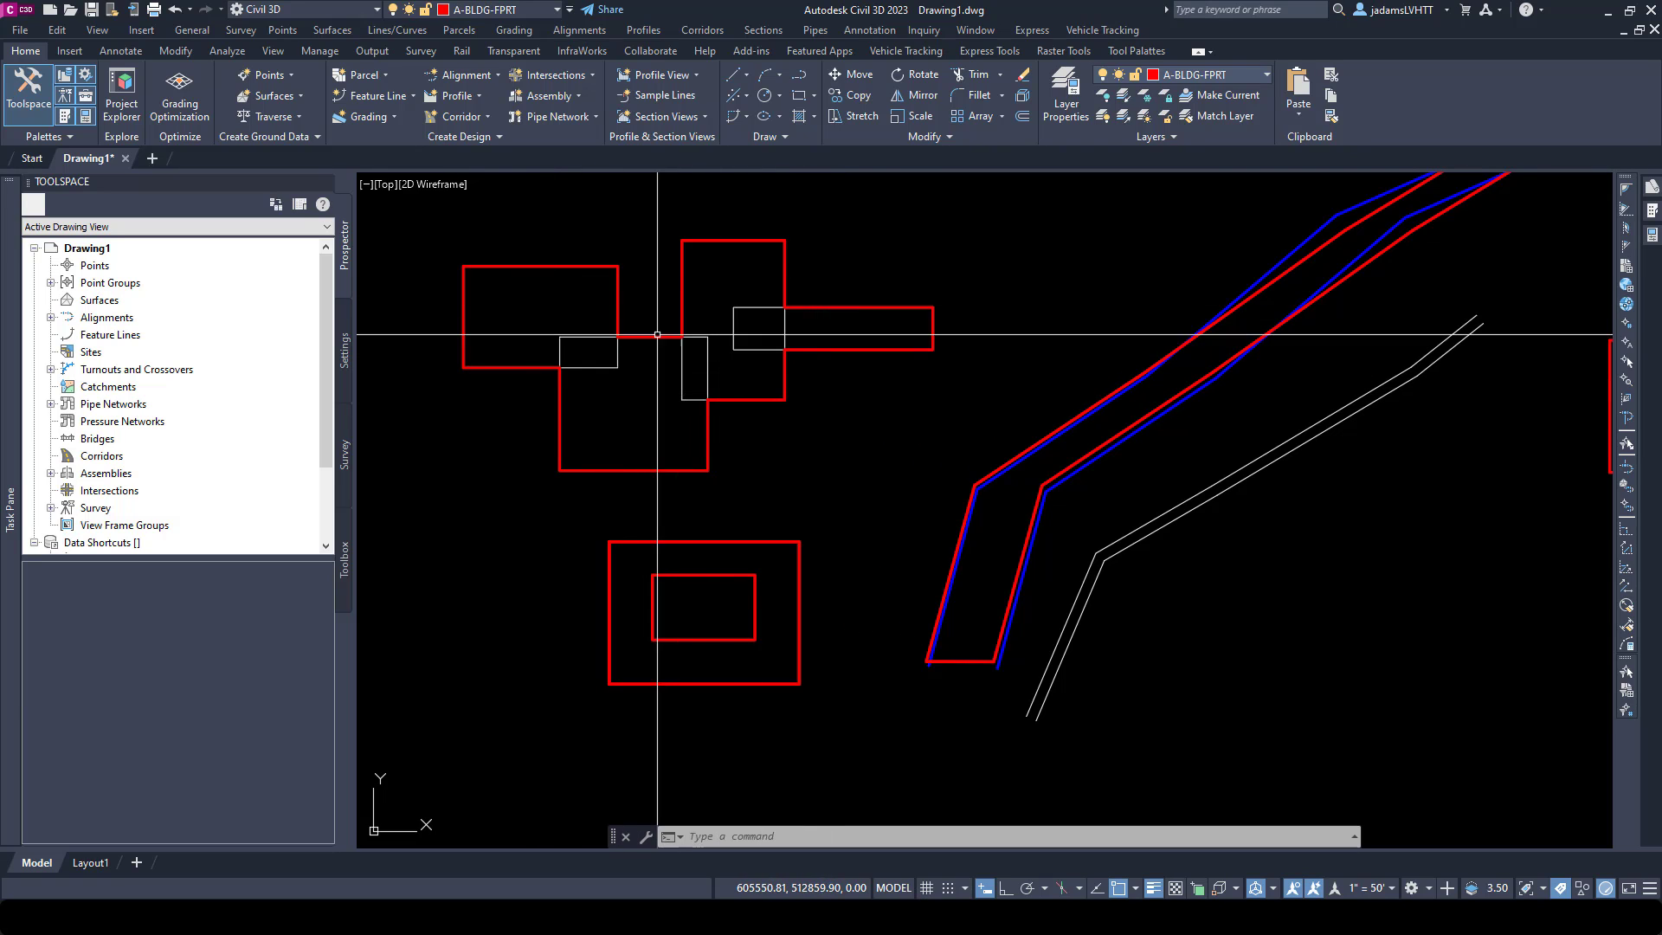